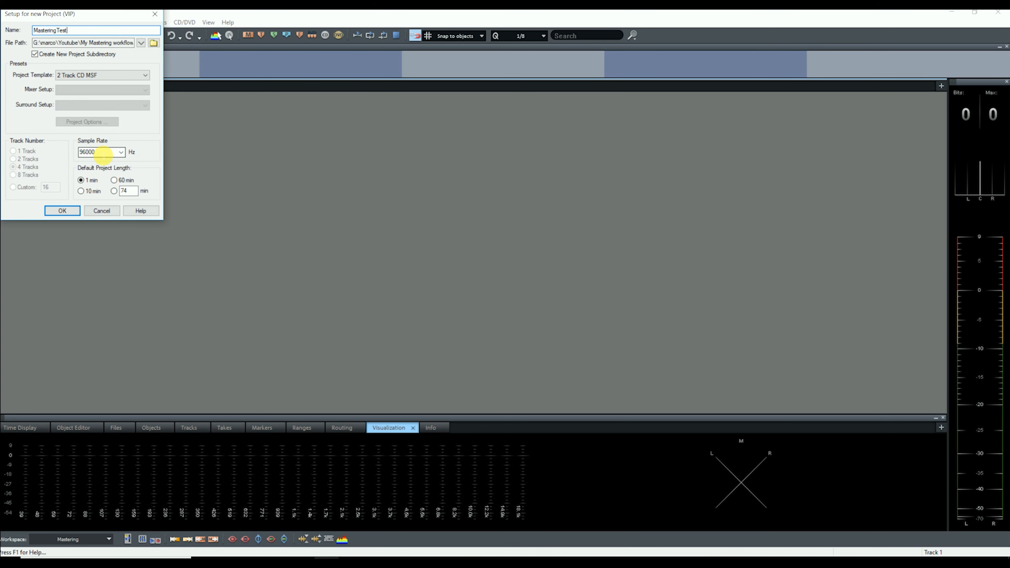
Create the MasteringTest project, overwriting the existing one, and expand the mixer's plug-in slots.
click(59, 212)
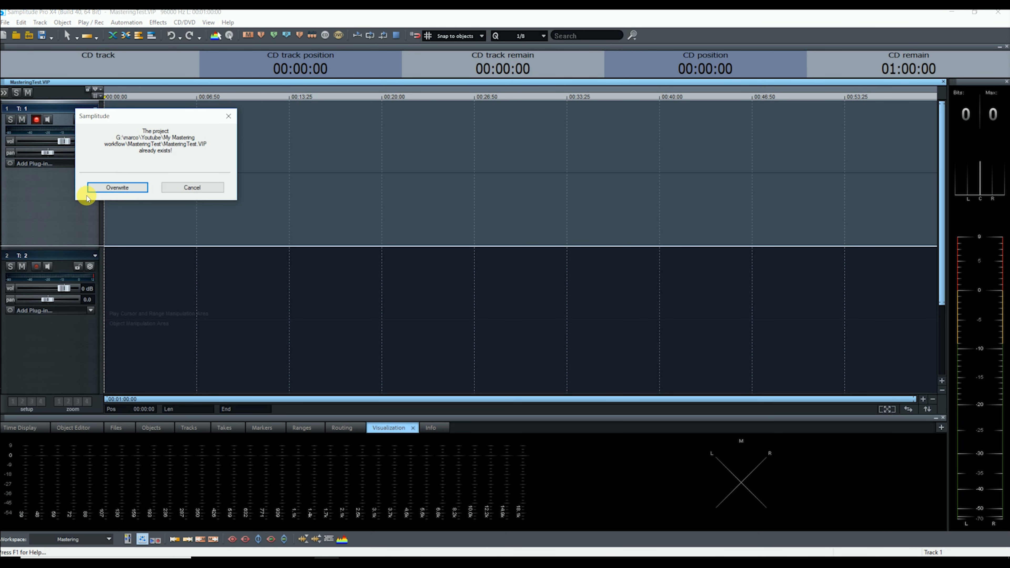
click(107, 190)
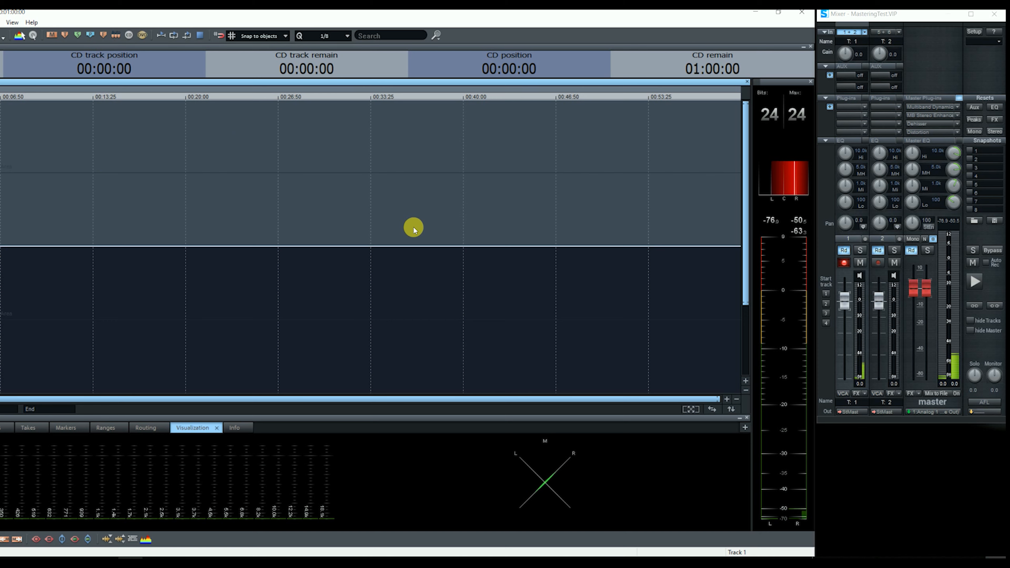
click(826, 103)
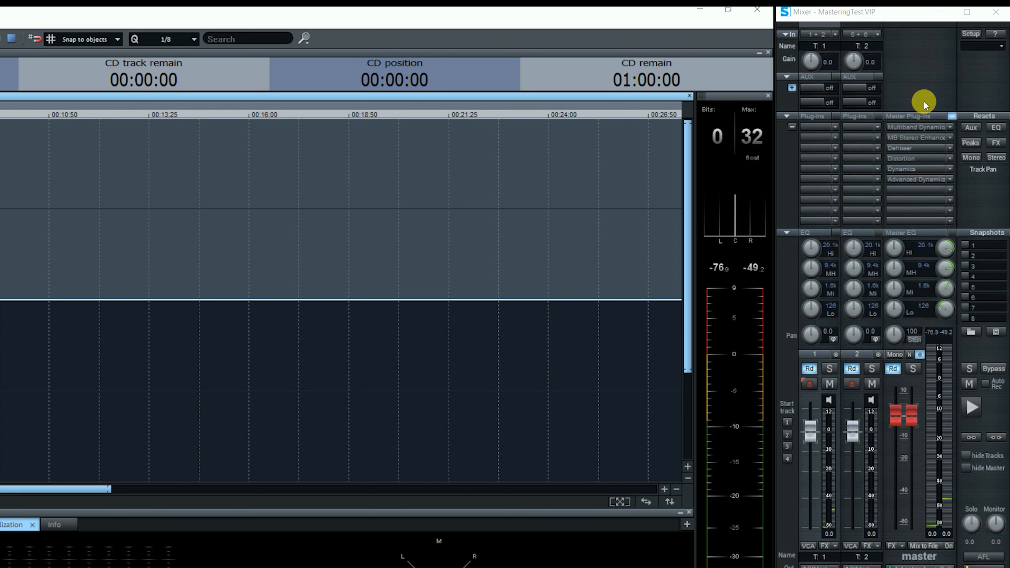
Check the Multiband Dynamics settings, then remove Multiband Dynamics, MB Stereo Enhancer and Dehisser from the master.
click(916, 128)
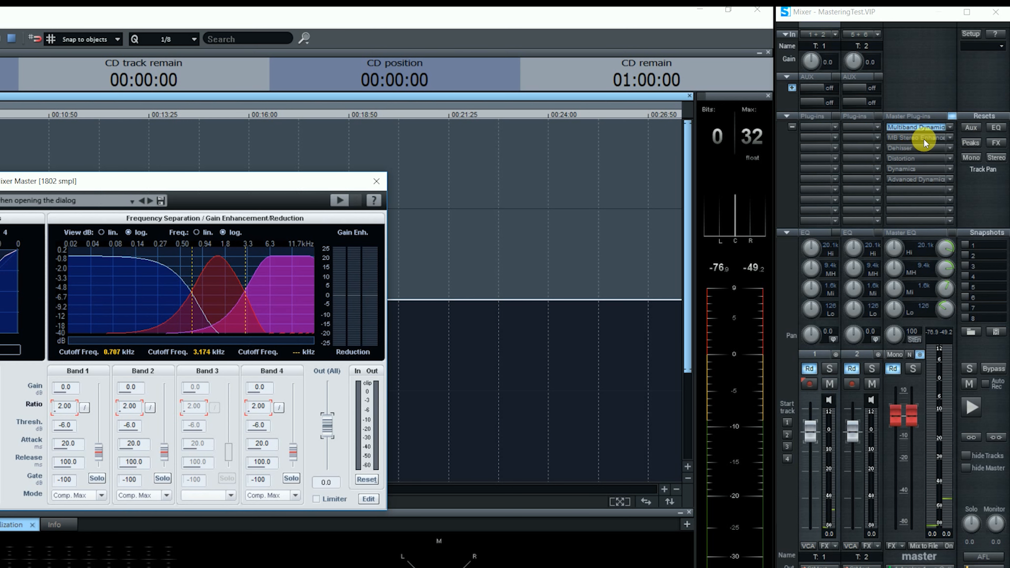
click(377, 182)
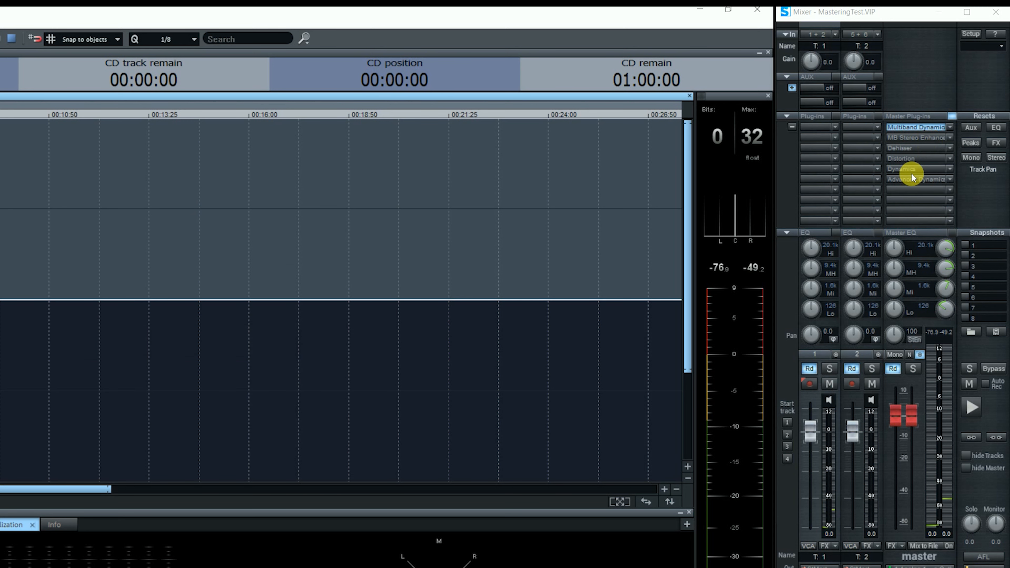
click(949, 127)
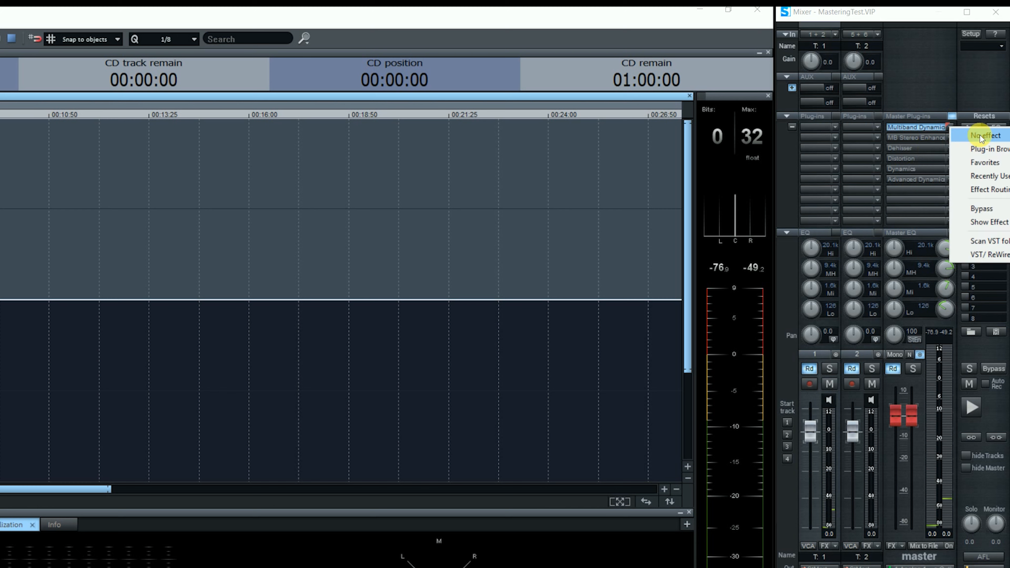
click(980, 136)
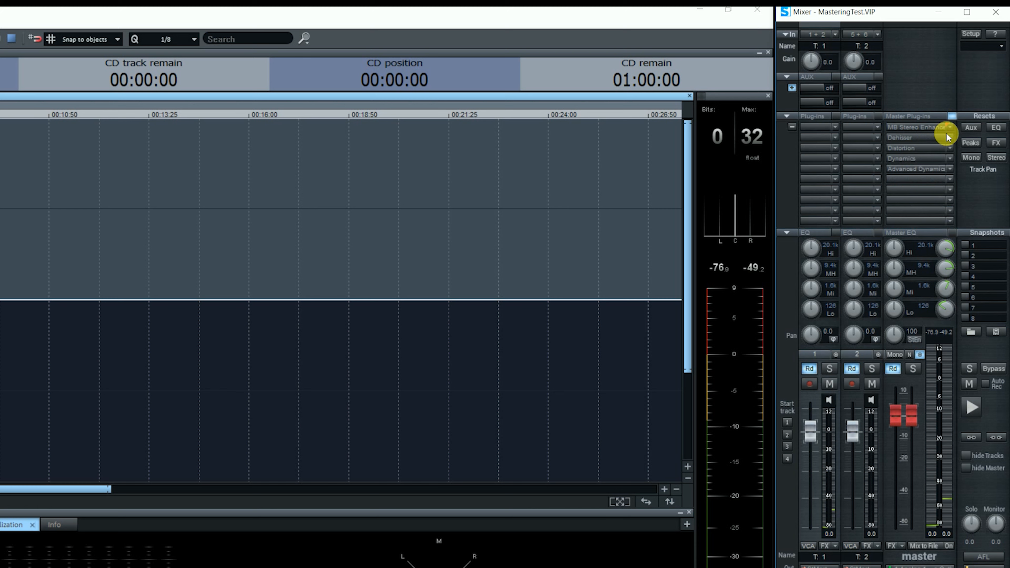
click(956, 133)
click(966, 136)
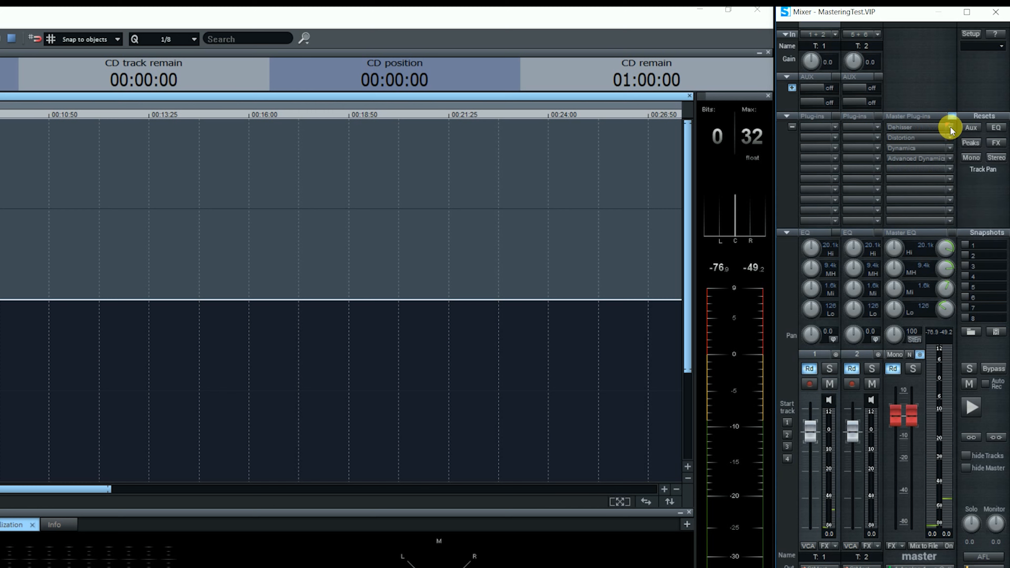
click(952, 127)
click(986, 144)
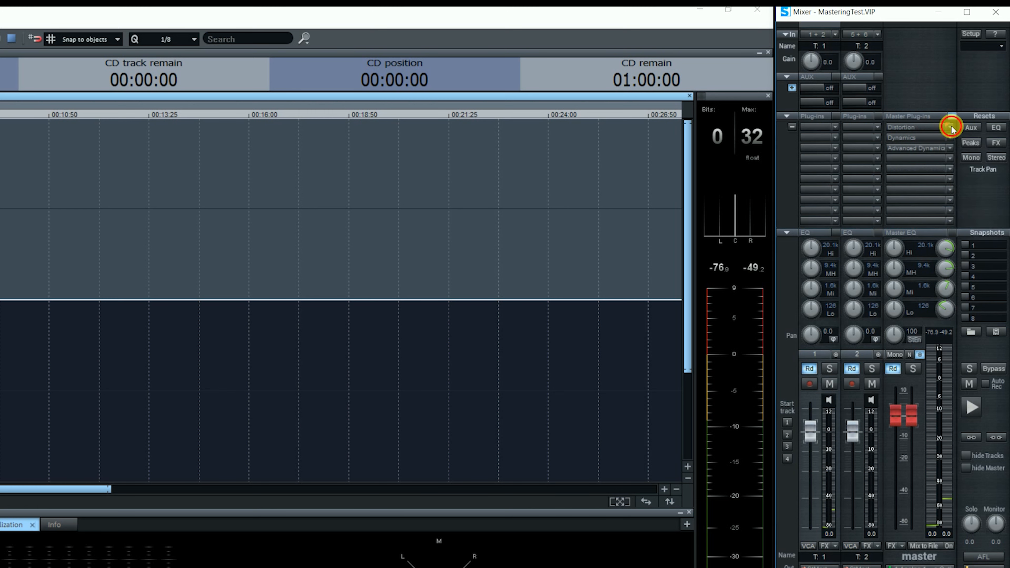
Remove Distortion, Dynamics and Advanced Dynamics, leaving the master chain empty.
click(952, 126)
click(979, 135)
click(952, 127)
click(975, 136)
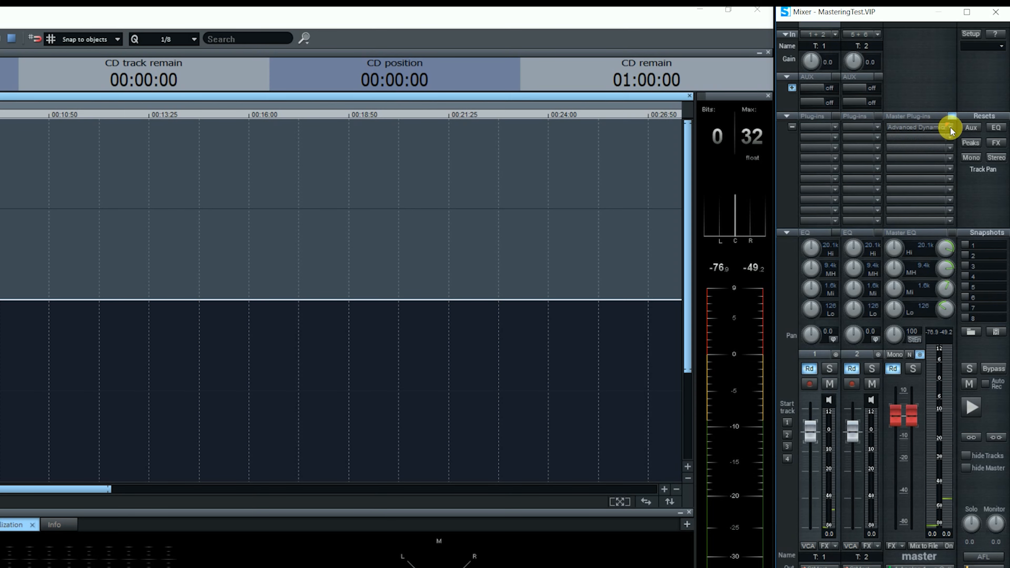
click(950, 127)
click(978, 134)
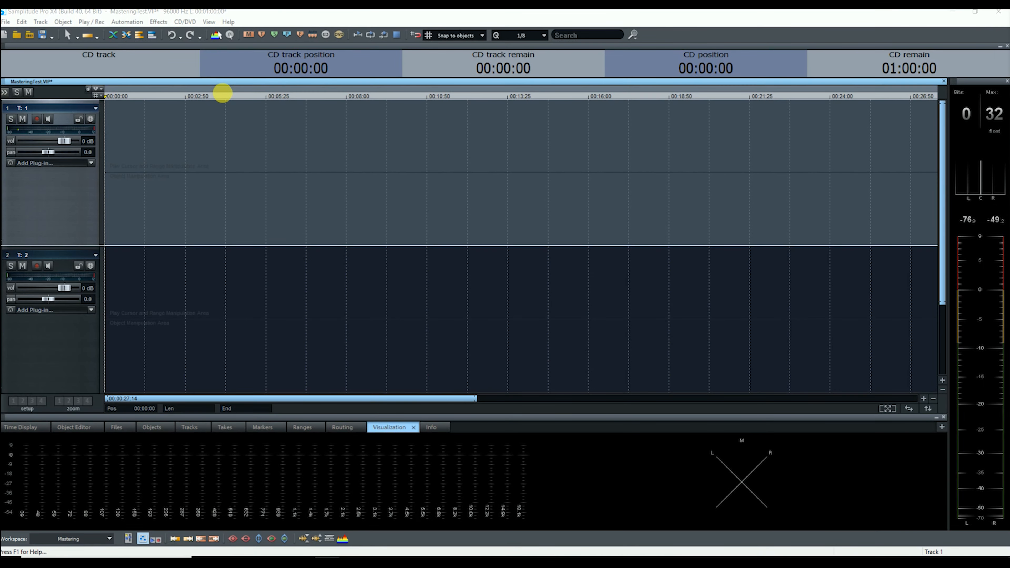
Turn on CD Arrange Mode from the CD/DVD menu and enable snapping.
click(185, 22)
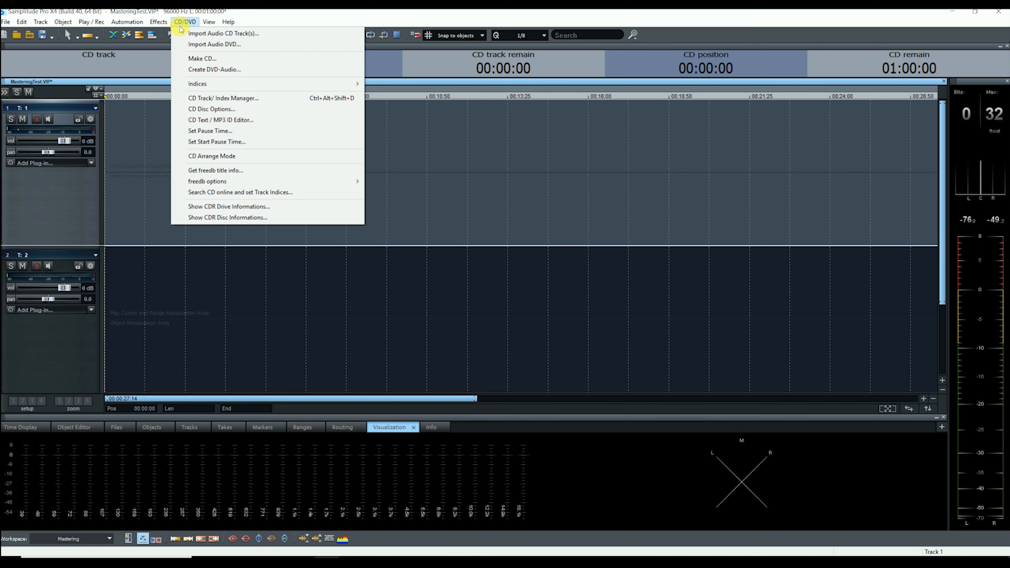
click(236, 156)
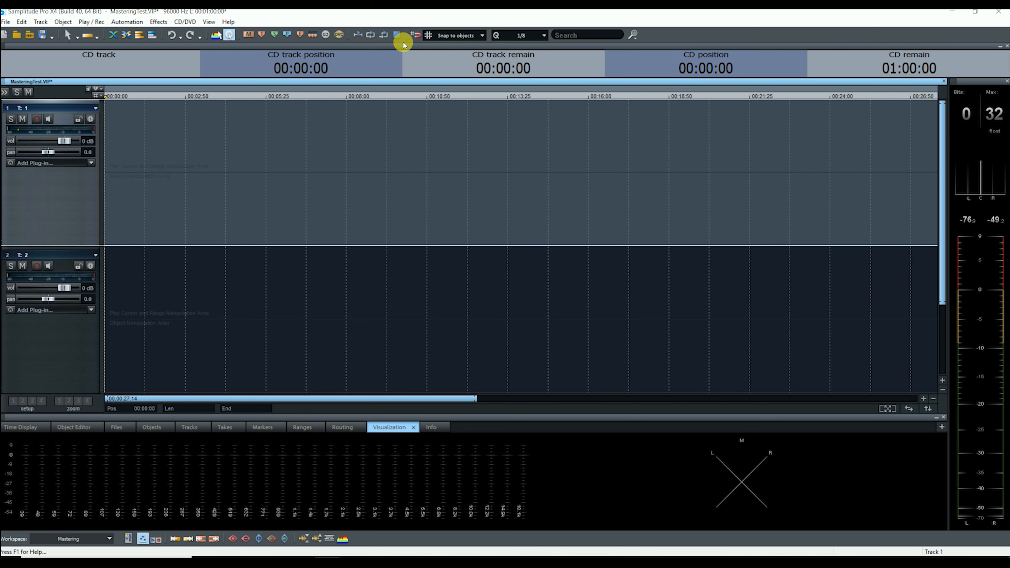
click(416, 36)
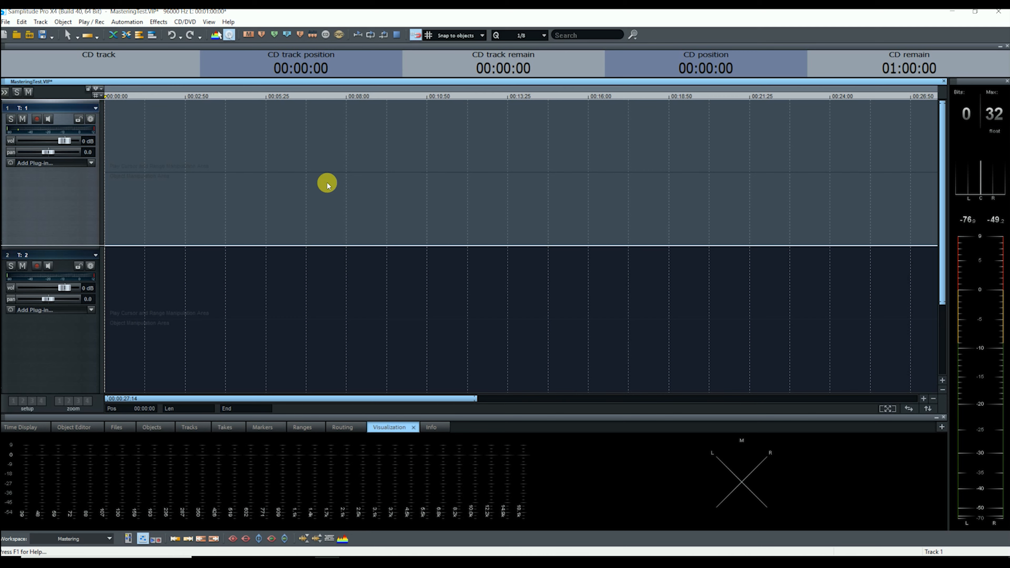
Load I was wrong.wav, Tammy.wav and Unknown musician.wav onto track 1 via Load Audio File.
click(5, 21)
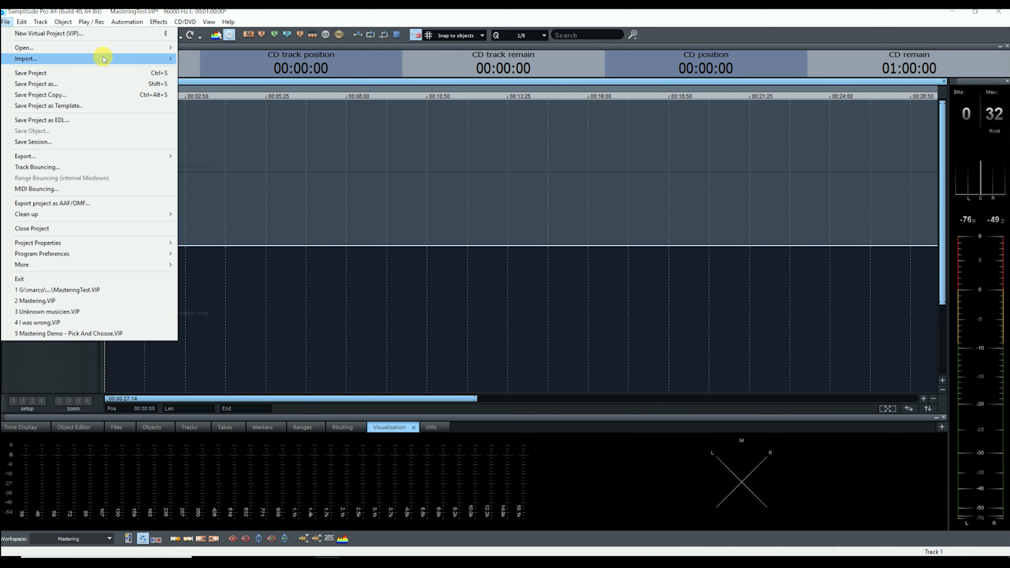
mouse_move(103, 59)
key(Return)
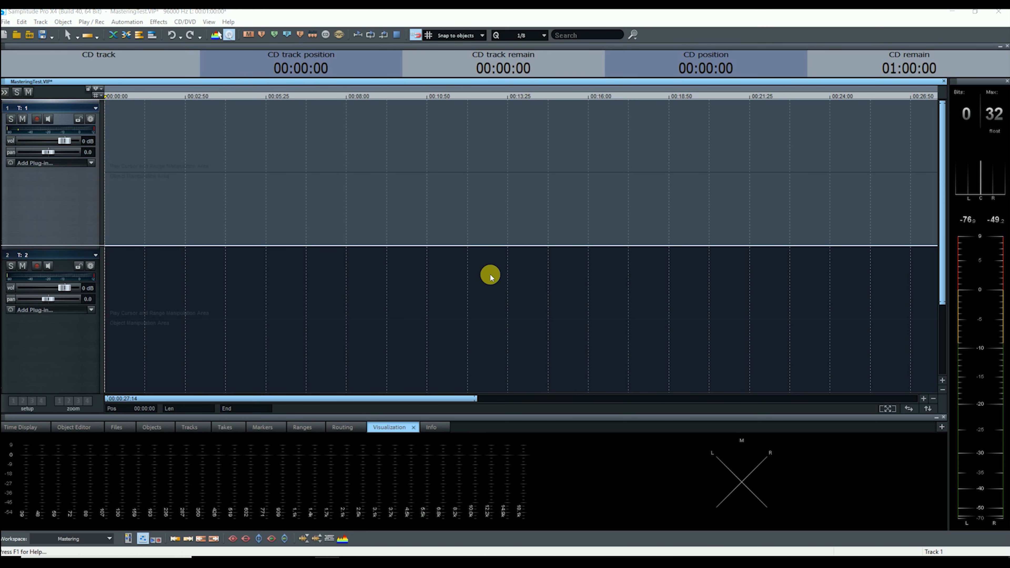
click(432, 256)
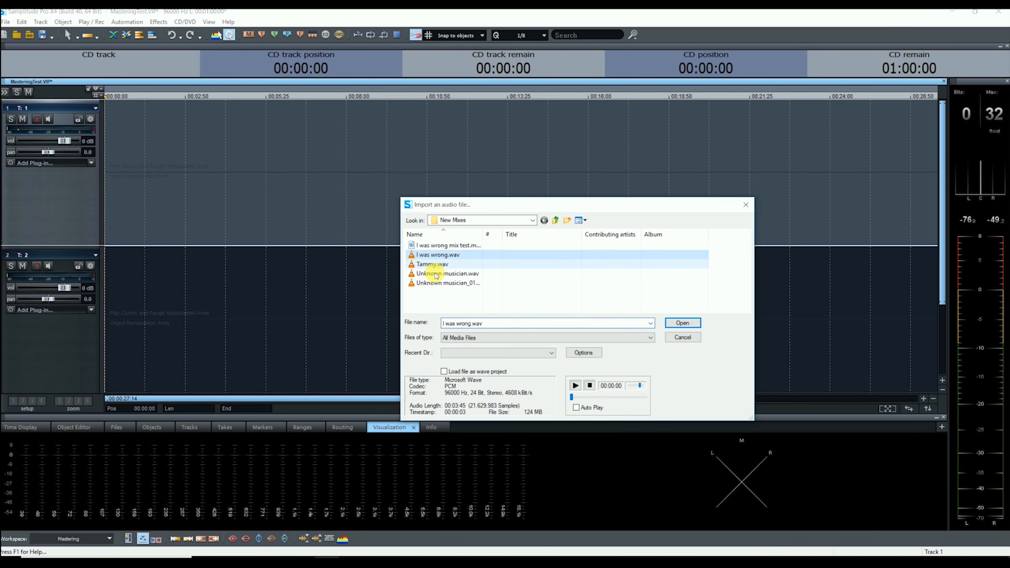
shift+click(432, 273)
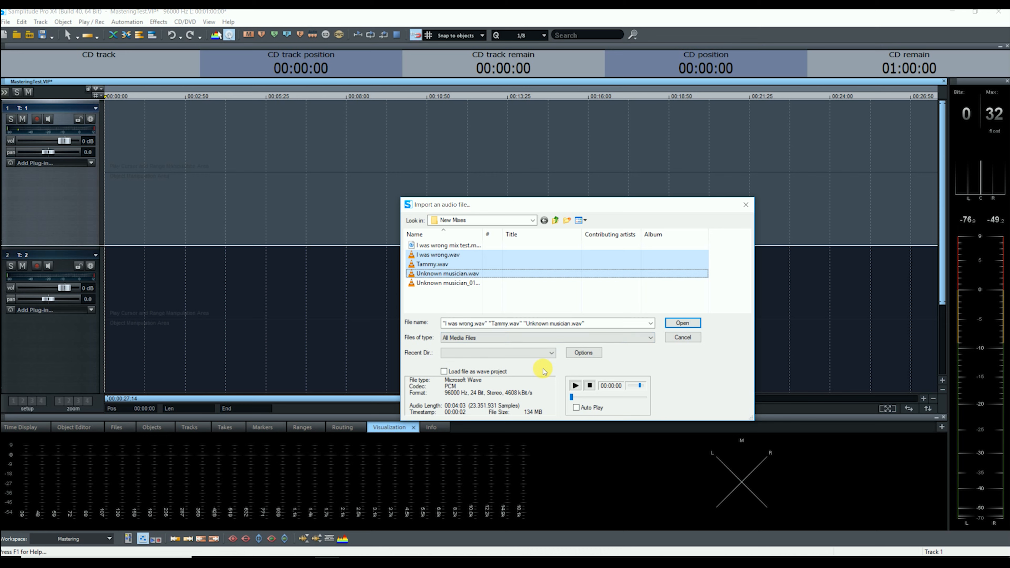
click(448, 256)
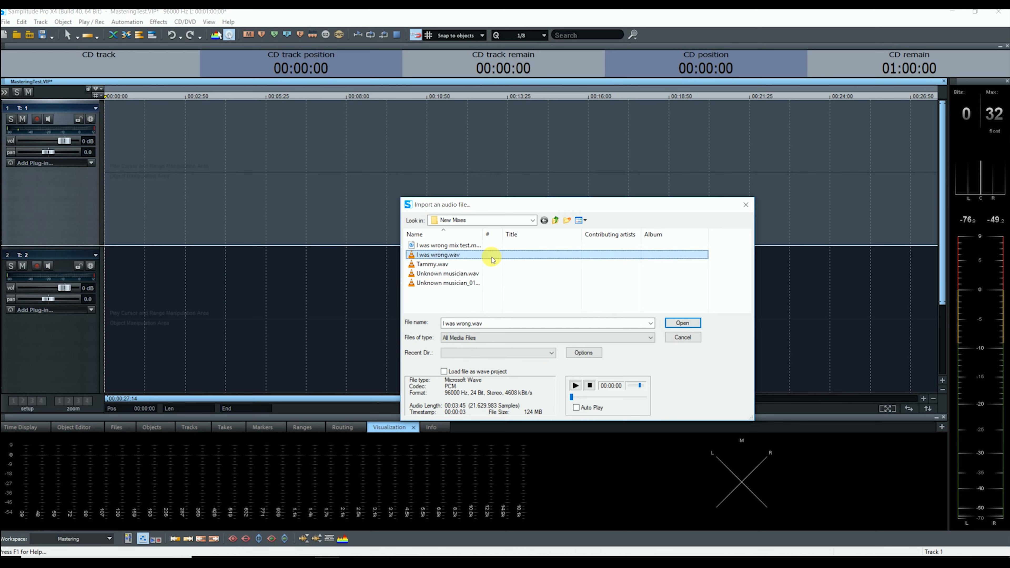
shift+click(441, 274)
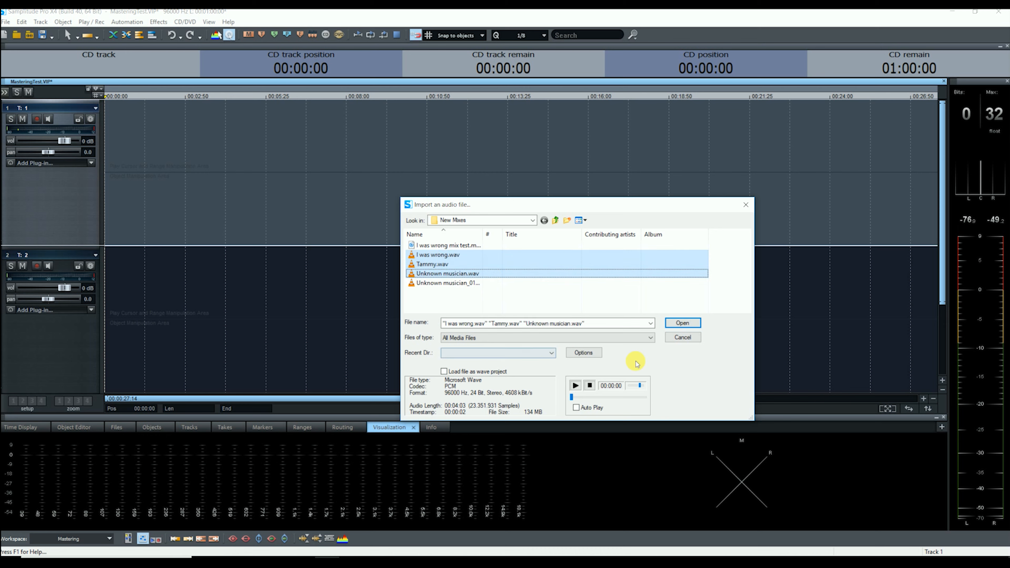
click(669, 324)
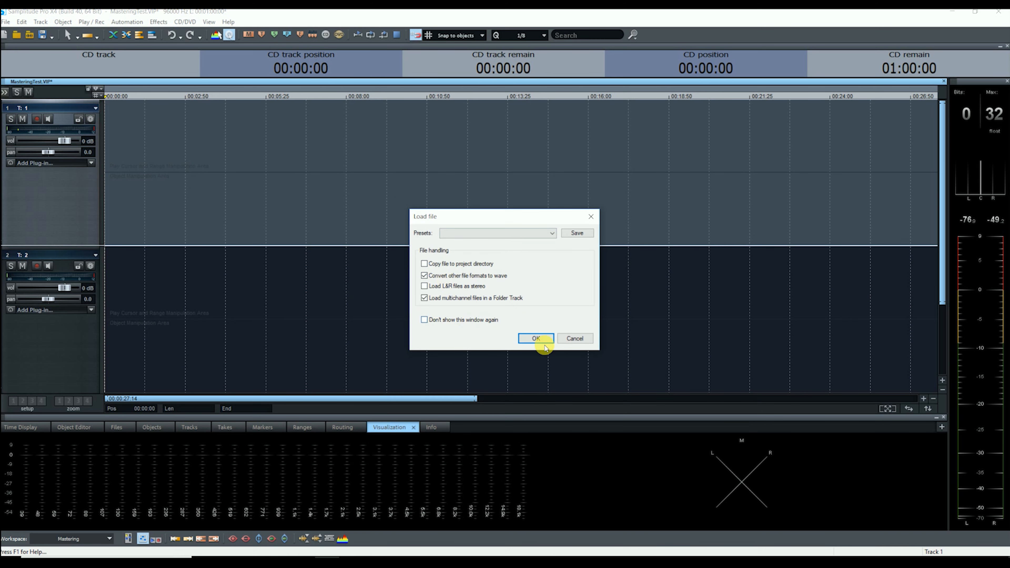
click(541, 339)
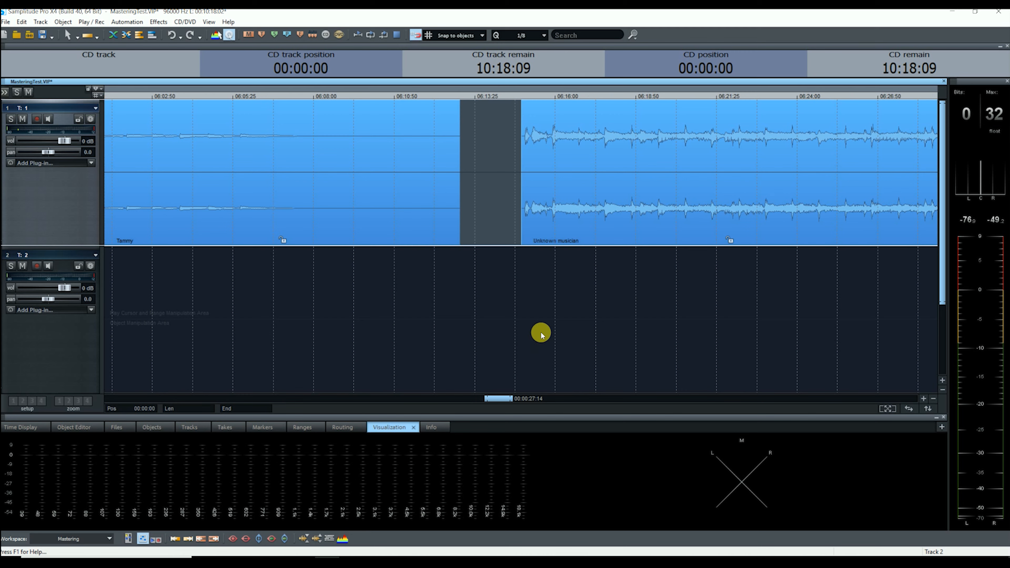
Mark a 2-second range in the gap between I was wrong and Tammy.
drag(515, 400, 462, 398)
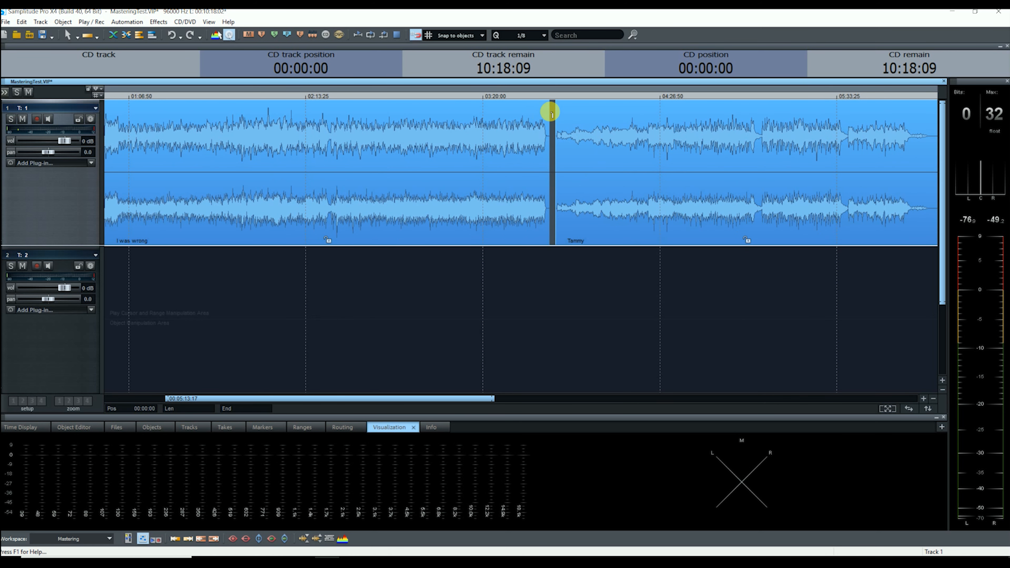
click(551, 111)
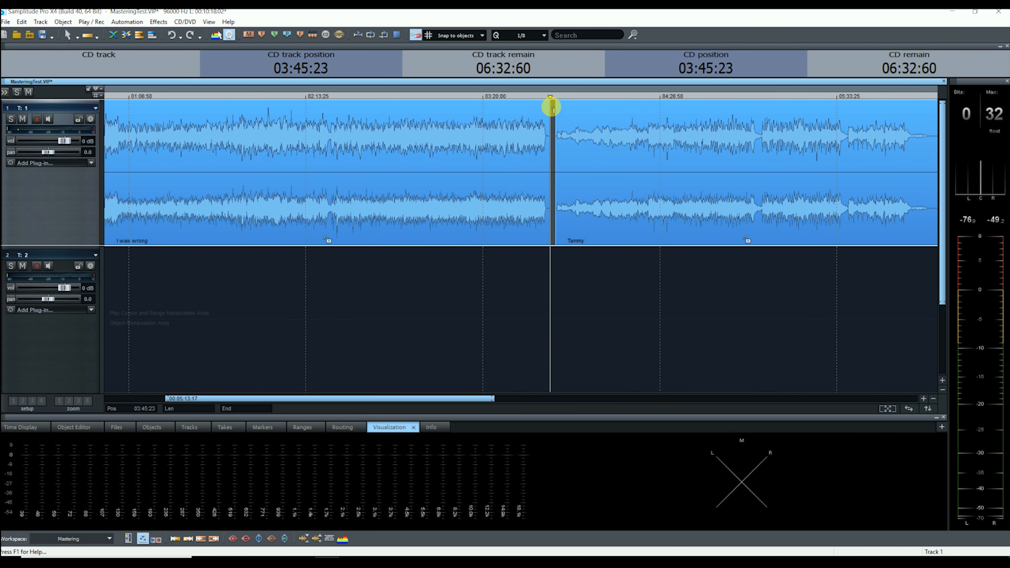
drag(550, 114, 554, 113)
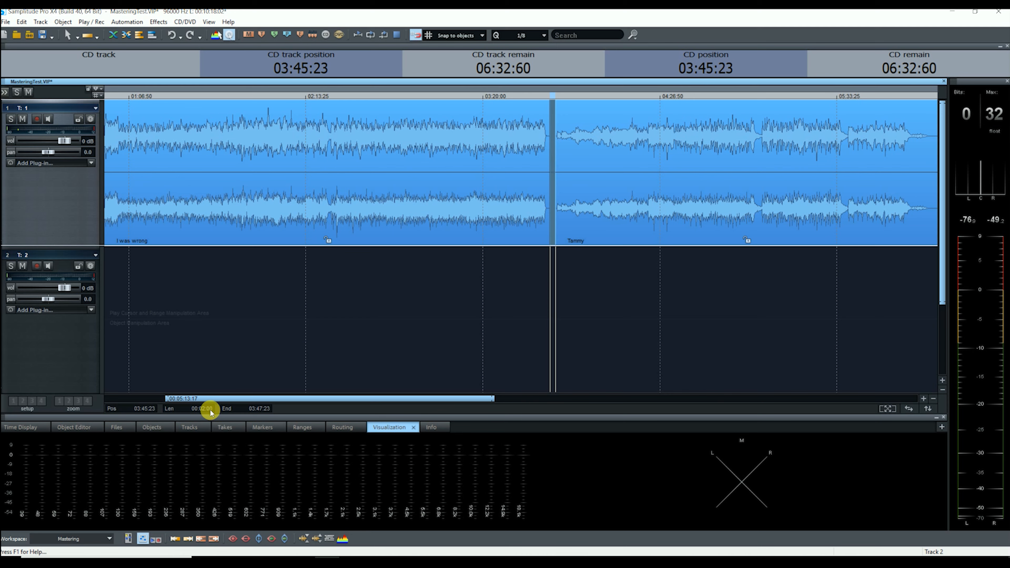
mouse_move(492, 400)
mouse_down()
mouse_move(766, 415)
mouse_move(490, 411)
mouse_up()
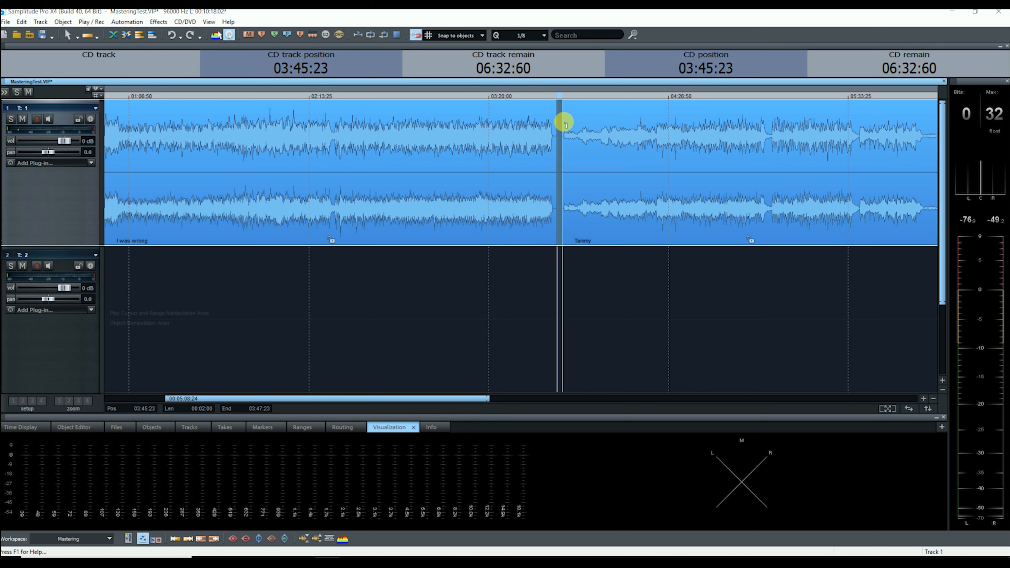
Trim the end of I was wrong slightly and give it a fade-out.
click(547, 195)
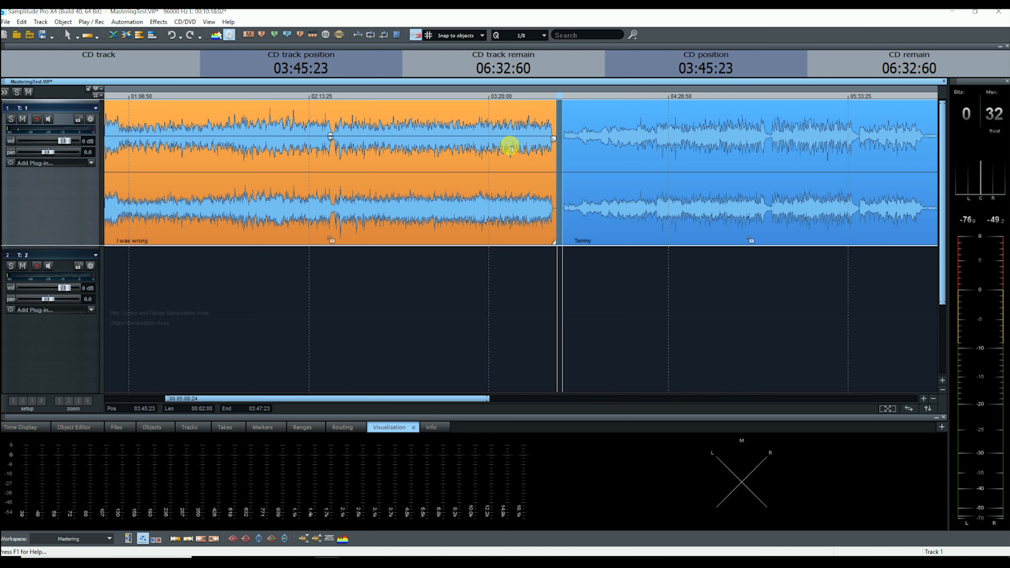
drag(556, 241, 548, 230)
drag(556, 139, 480, 140)
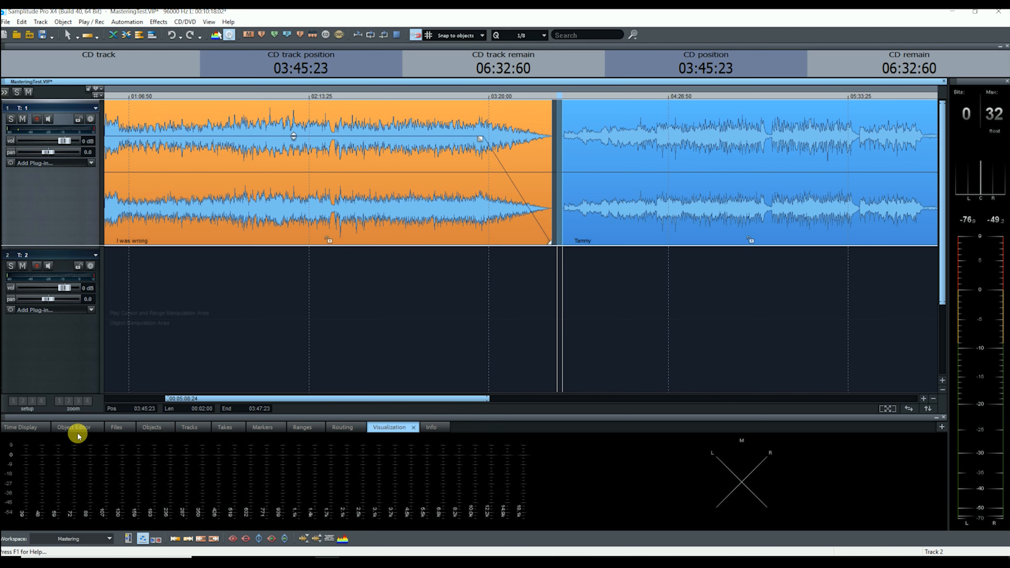
In the I was wrong Object Editor, make the fade-out exponential, then show the FX page.
click(72, 427)
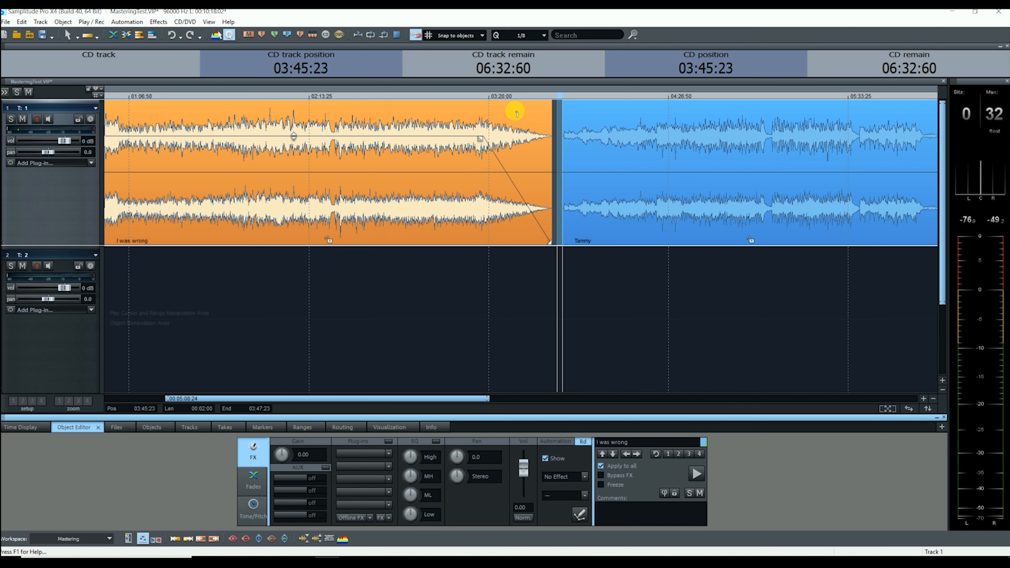
click(254, 488)
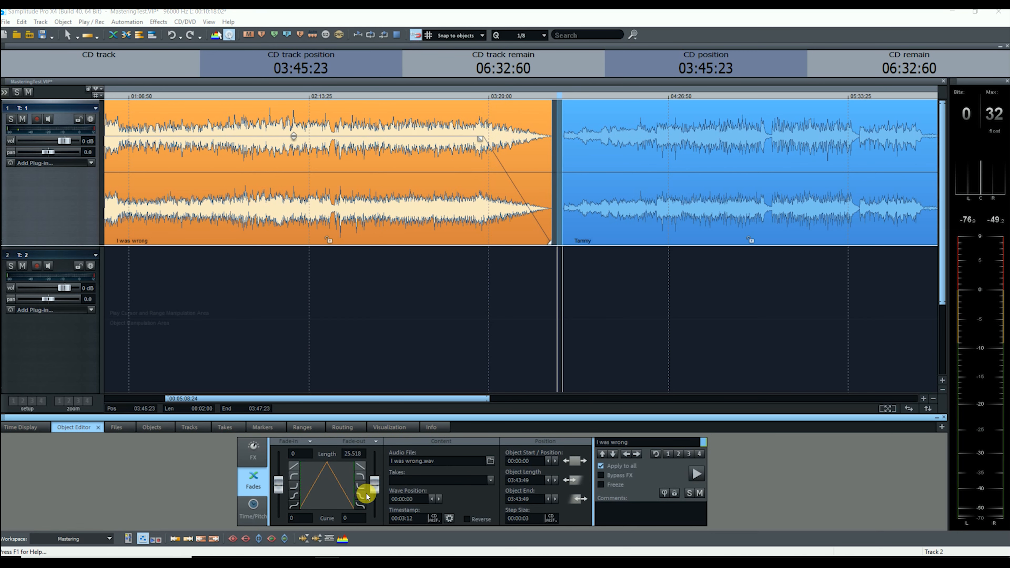
click(360, 486)
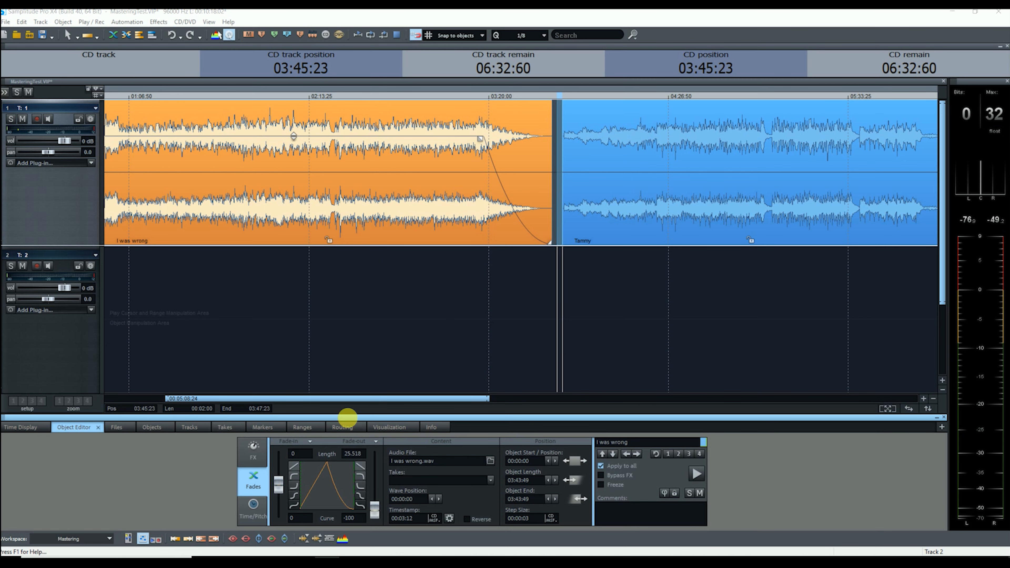
click(254, 459)
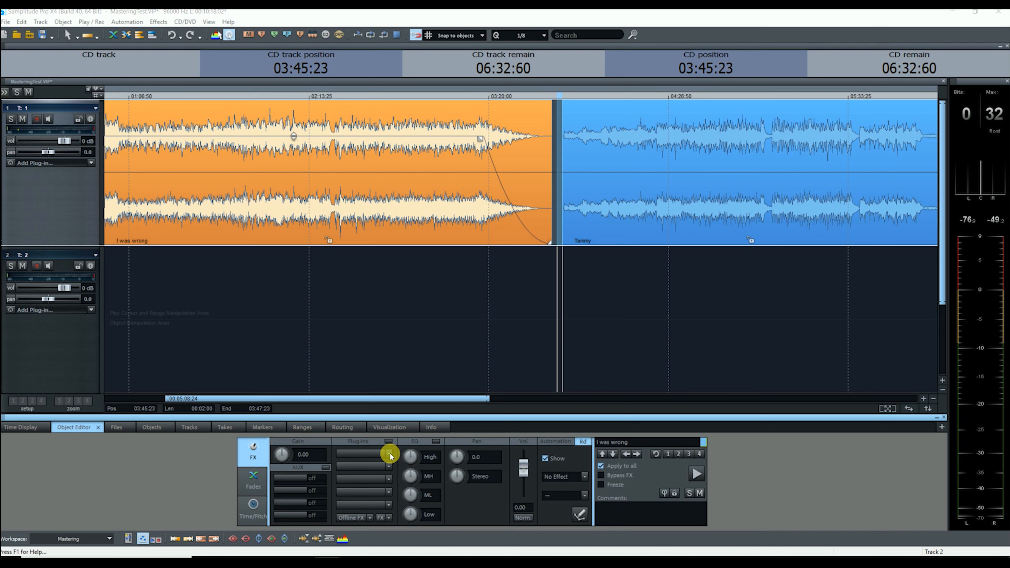
Insert Ozone 8 Equalizer from Favorites on I was wrong and switch it to Matching.
click(389, 454)
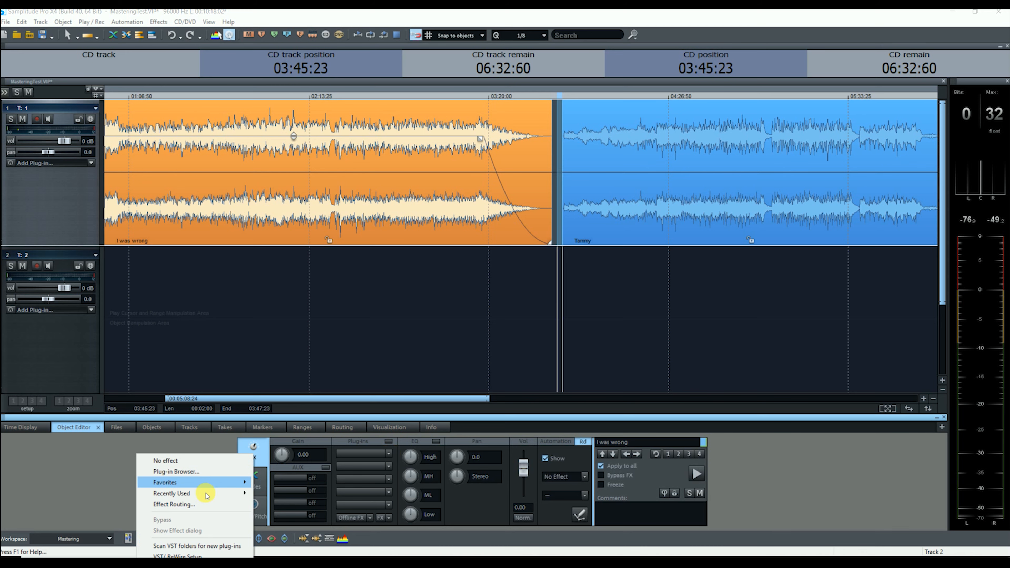
mouse_move(220, 482)
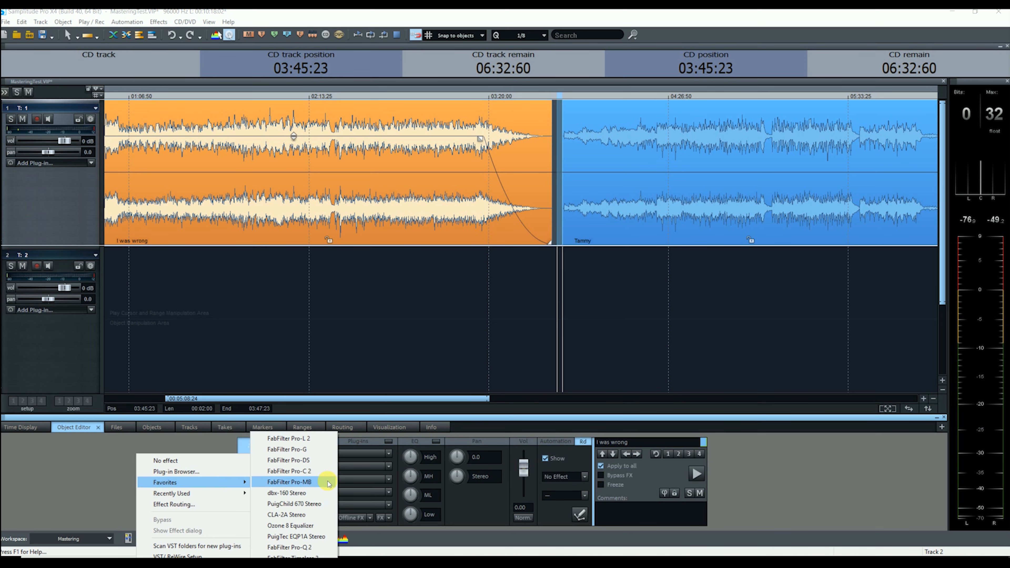
click(305, 525)
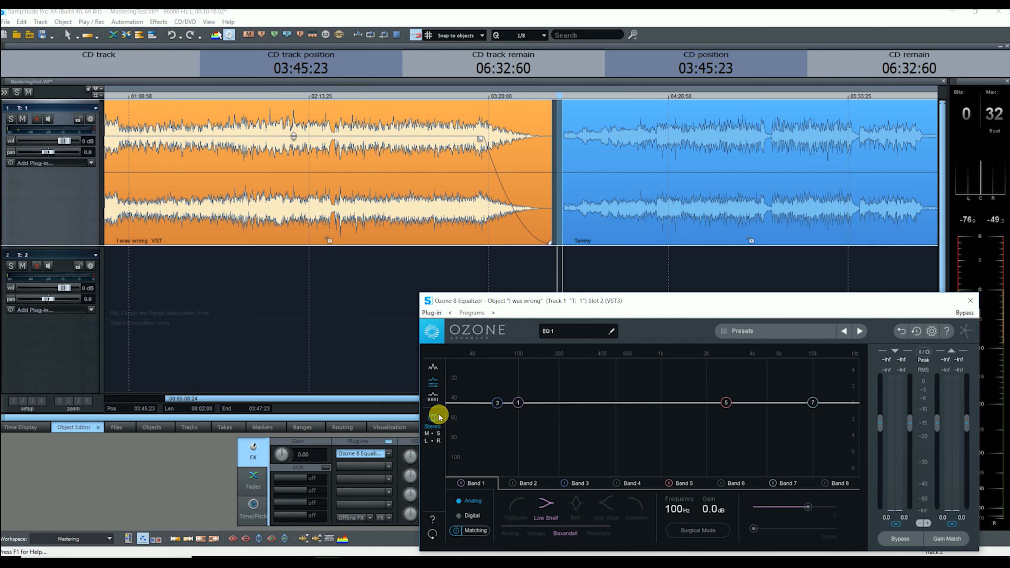
click(474, 531)
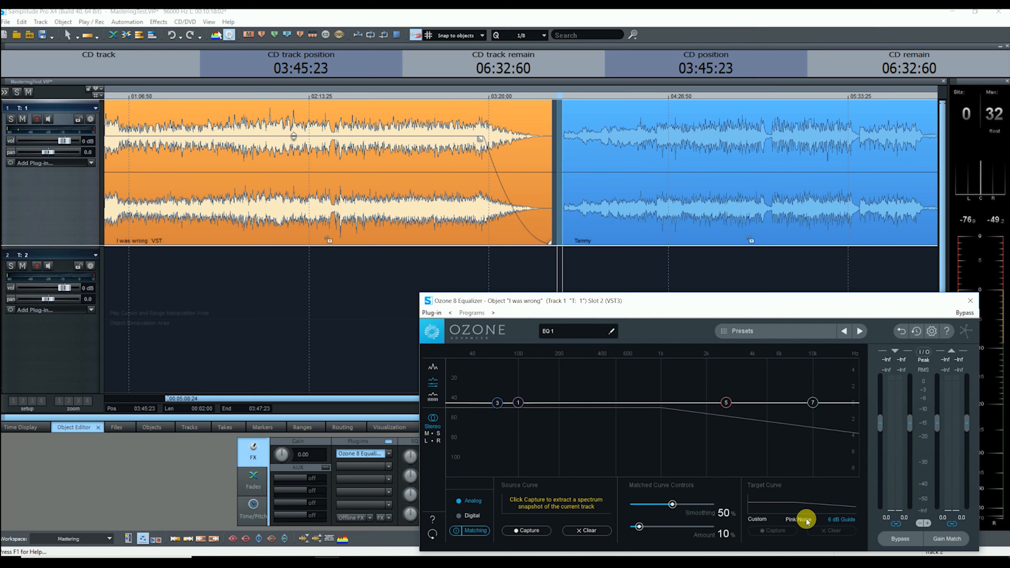
Set the target curve to 6 dB Guide and capture the source spectrum playing from 01:47:25.
click(798, 520)
click(846, 522)
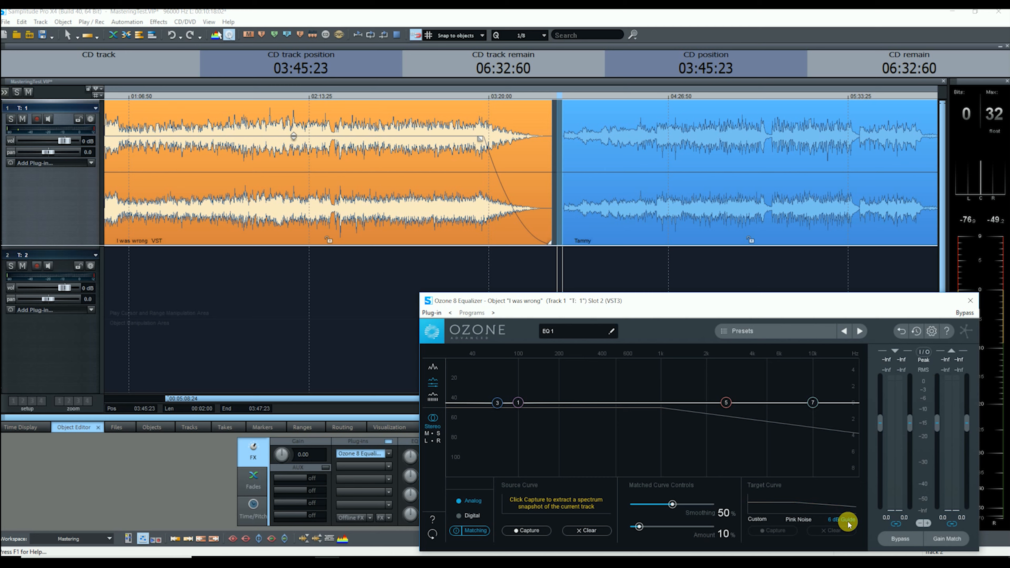
click(528, 530)
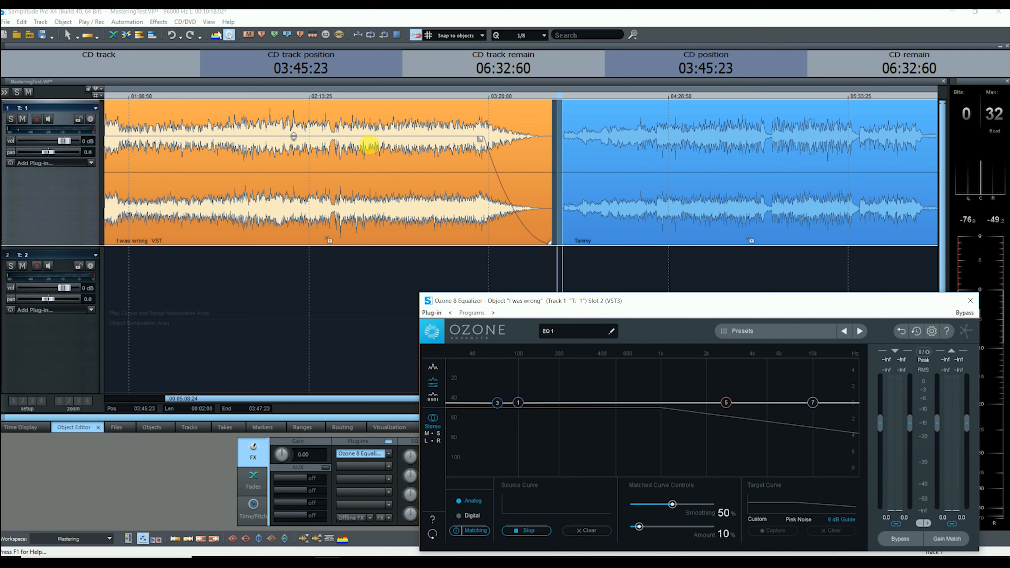
click(238, 124)
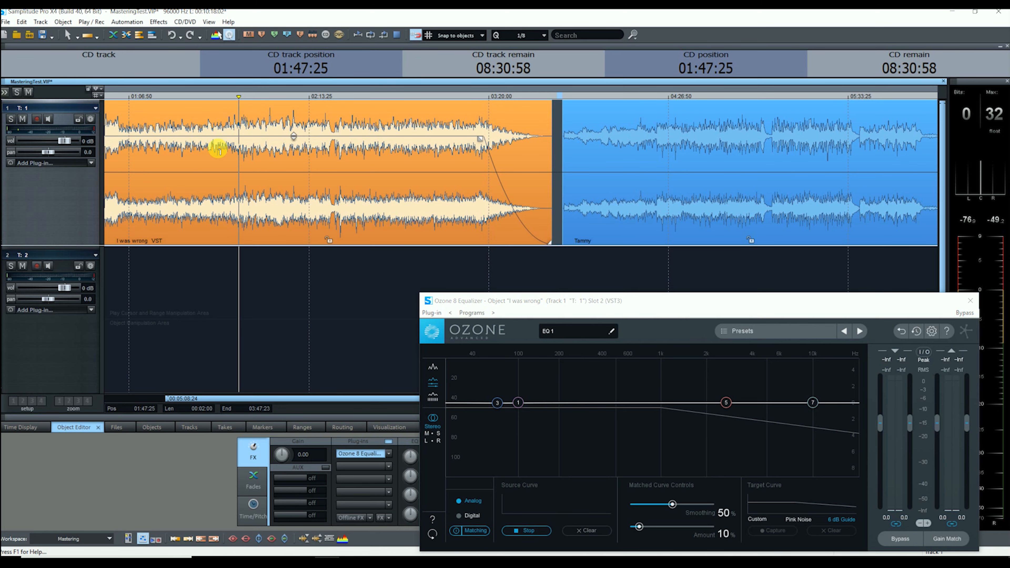
key(space)
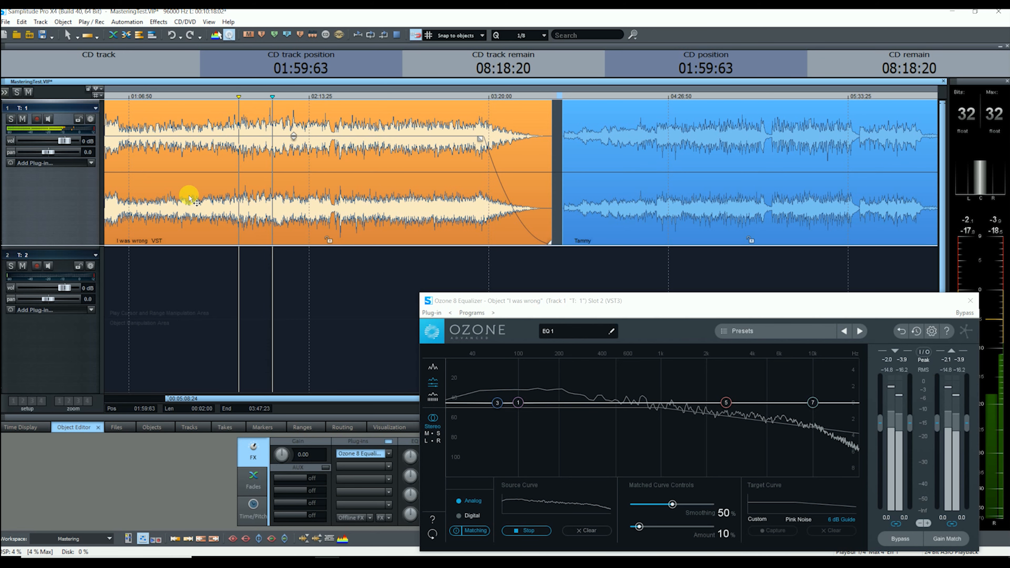
key(space)
click(532, 530)
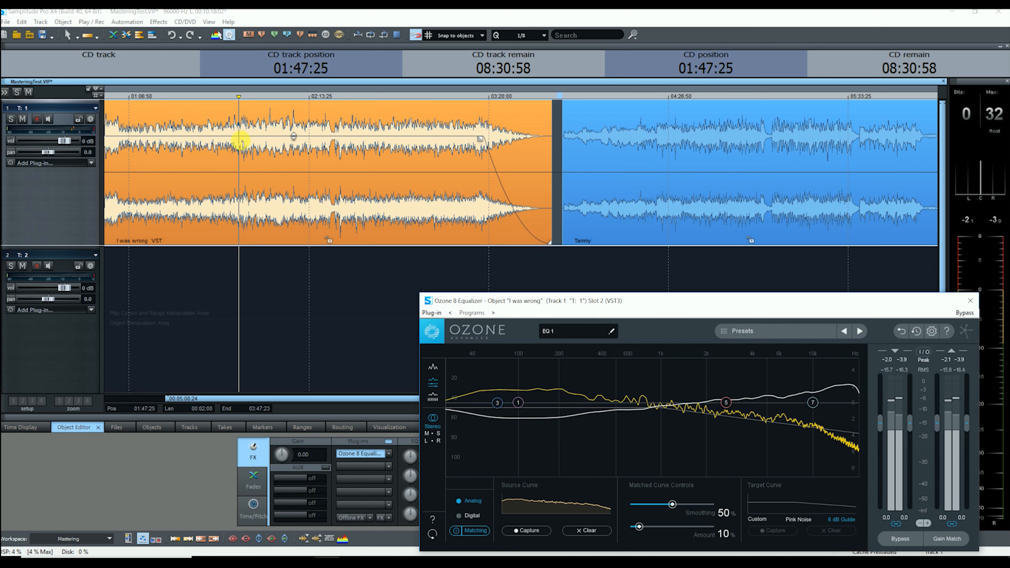
Play the song, toggling the equalizer bypass to compare the matched sound.
key(space)
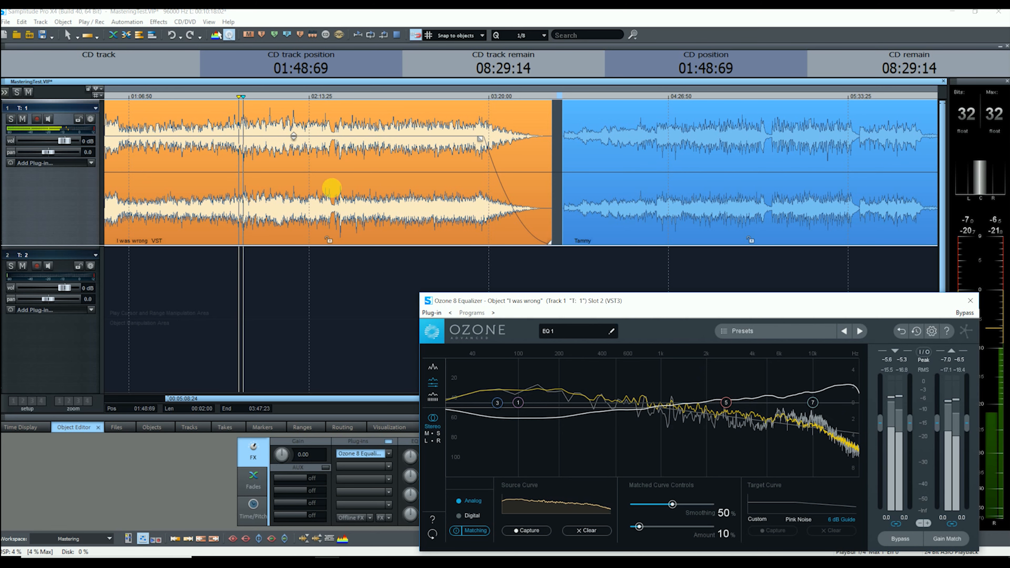
click(901, 539)
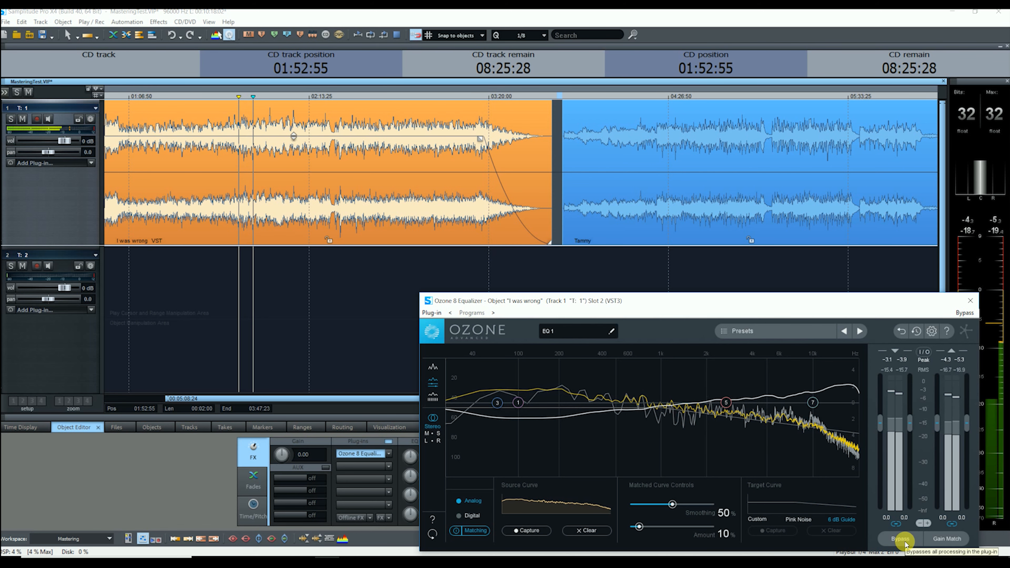
click(901, 539)
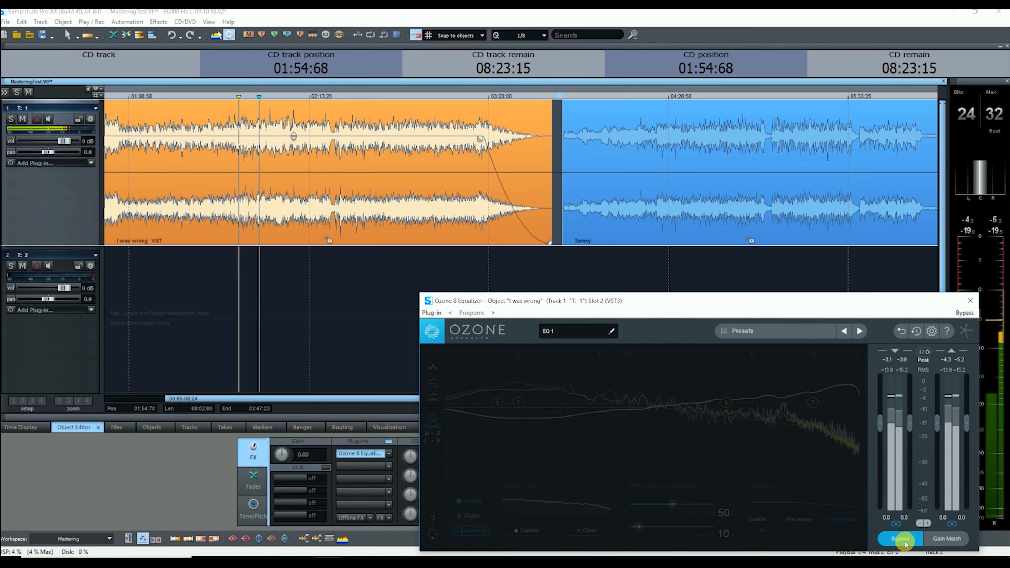
click(905, 543)
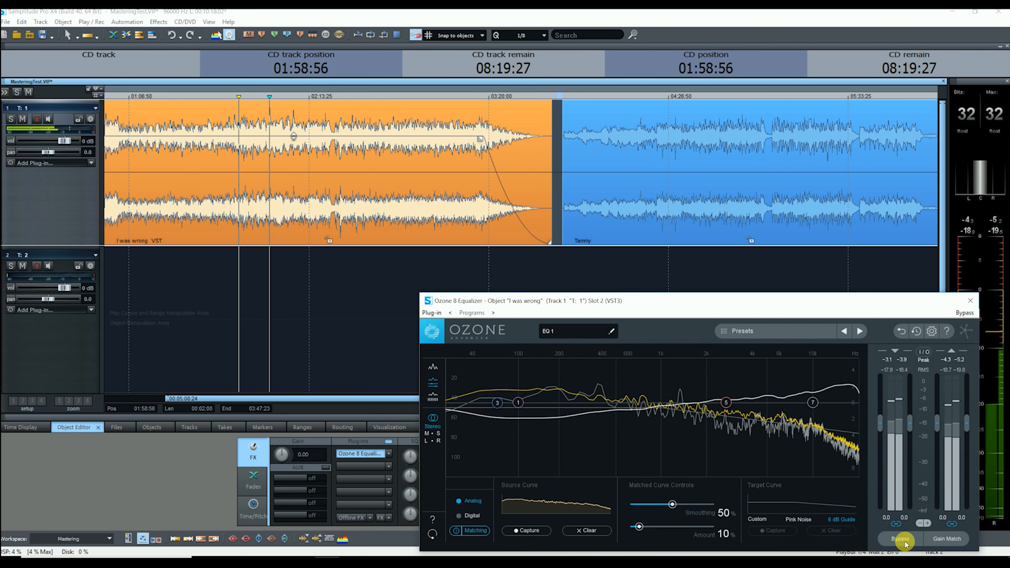
key(space)
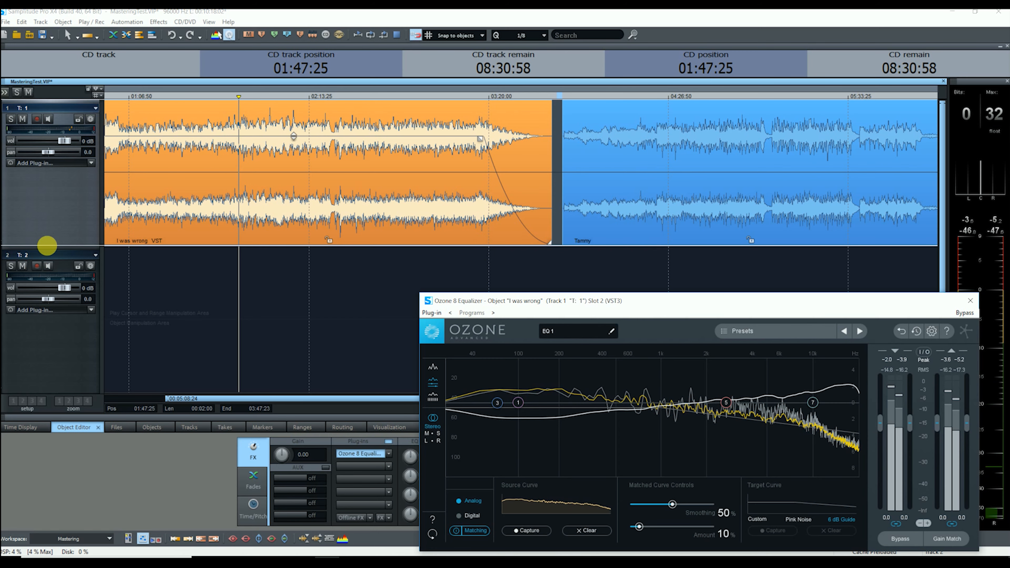
Make track 1 taller and move the Ozone equalizer window aside.
drag(50, 247, 24, 354)
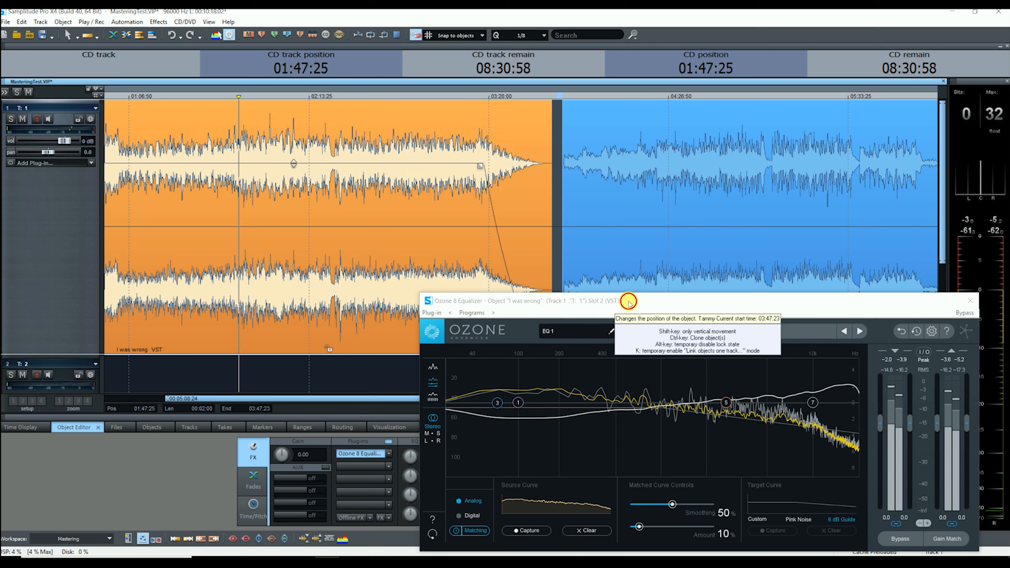
drag(560, 302, 432, 301)
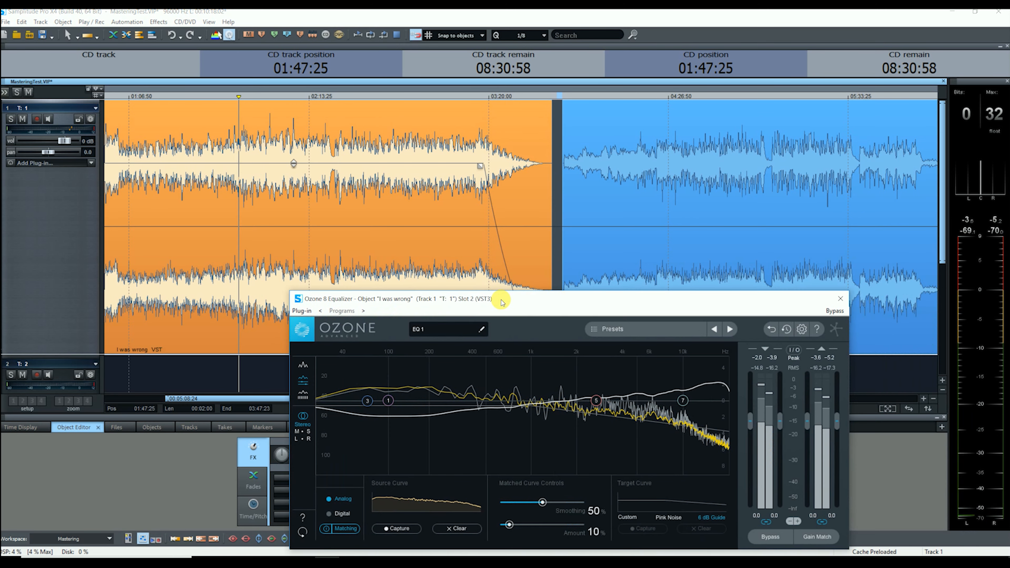
drag(655, 301, 867, 215)
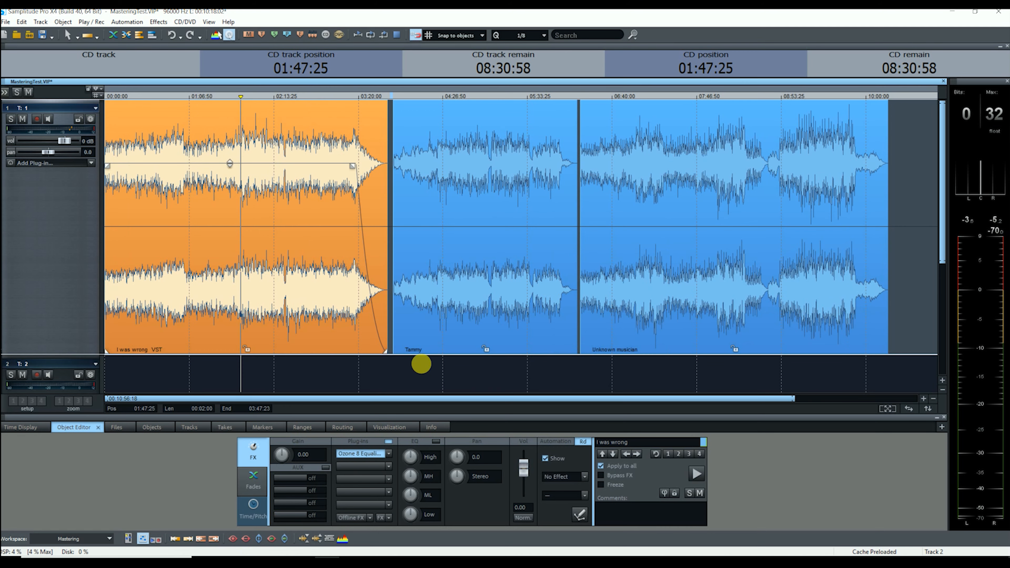
Select the Tammy and Unknown musician objects together.
click(505, 323)
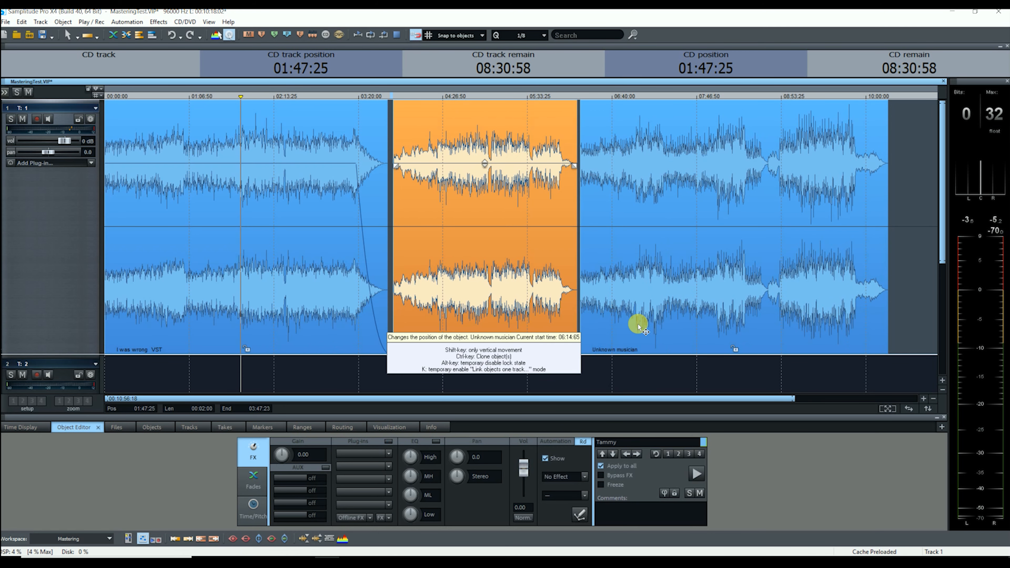
shift+click(637, 326)
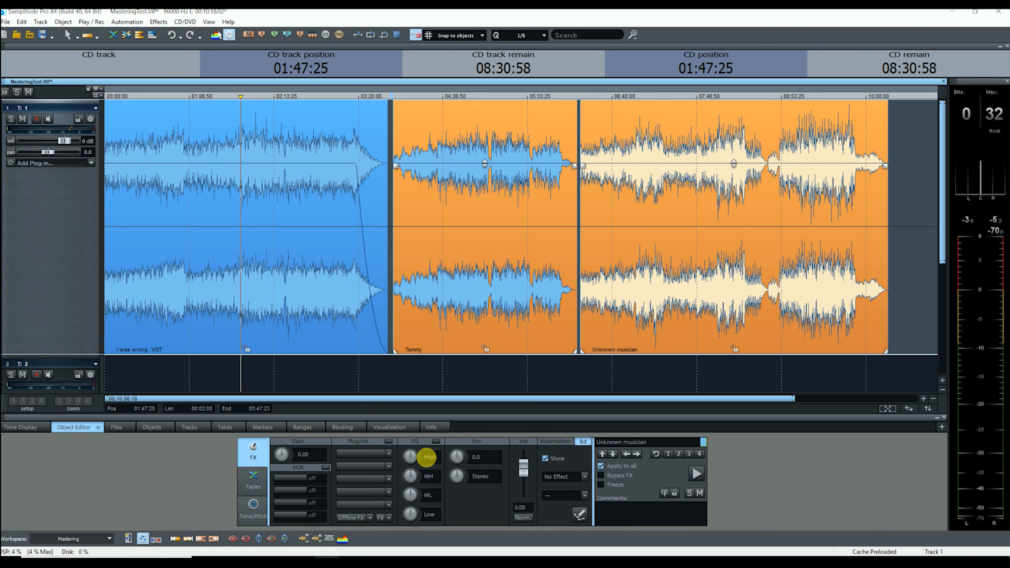
click(388, 454)
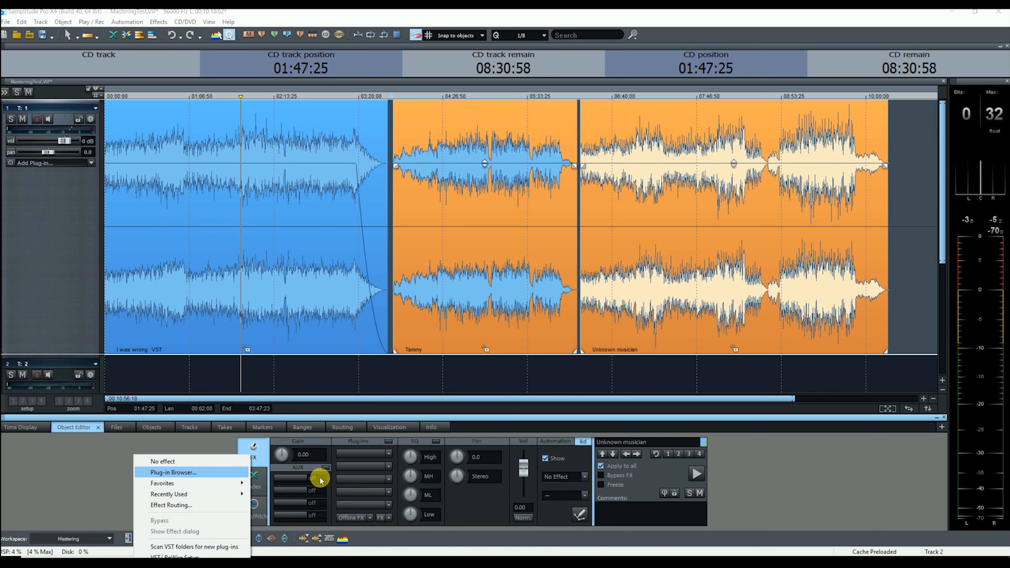
Insert Ozone 8 Equalizer from Recently Used on both selected songs and close its window.
mouse_move(217, 486)
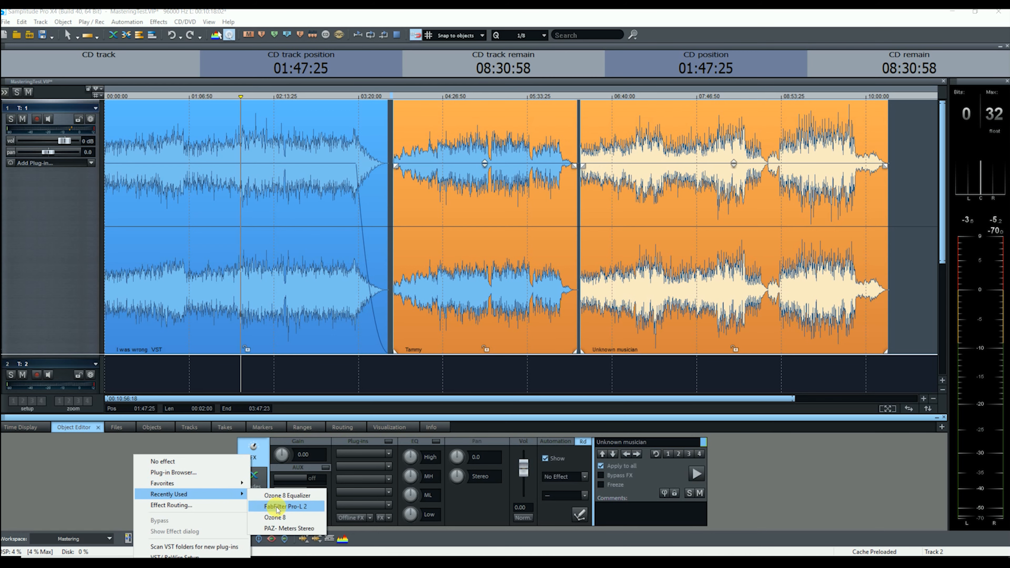
click(299, 495)
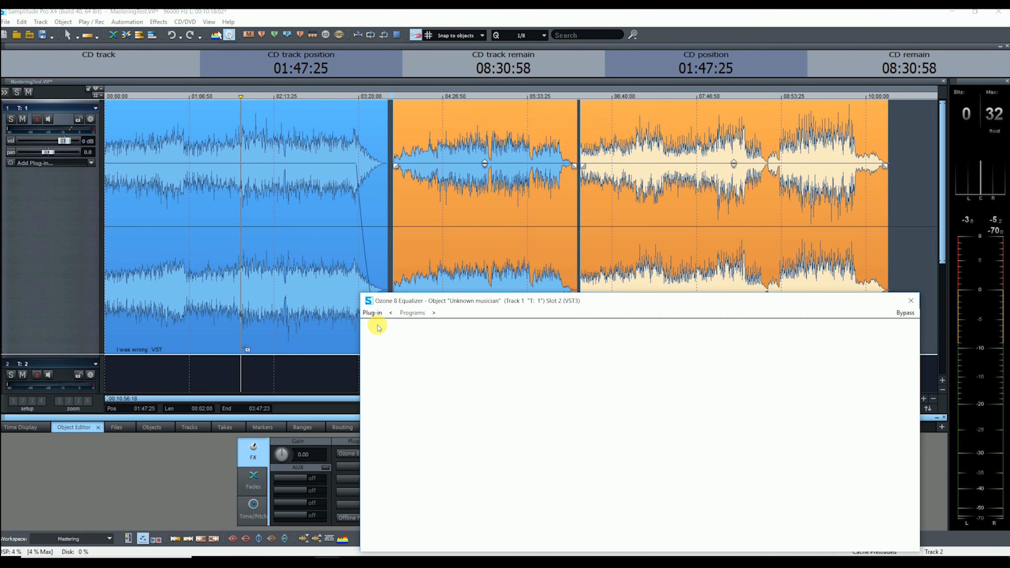
click(912, 301)
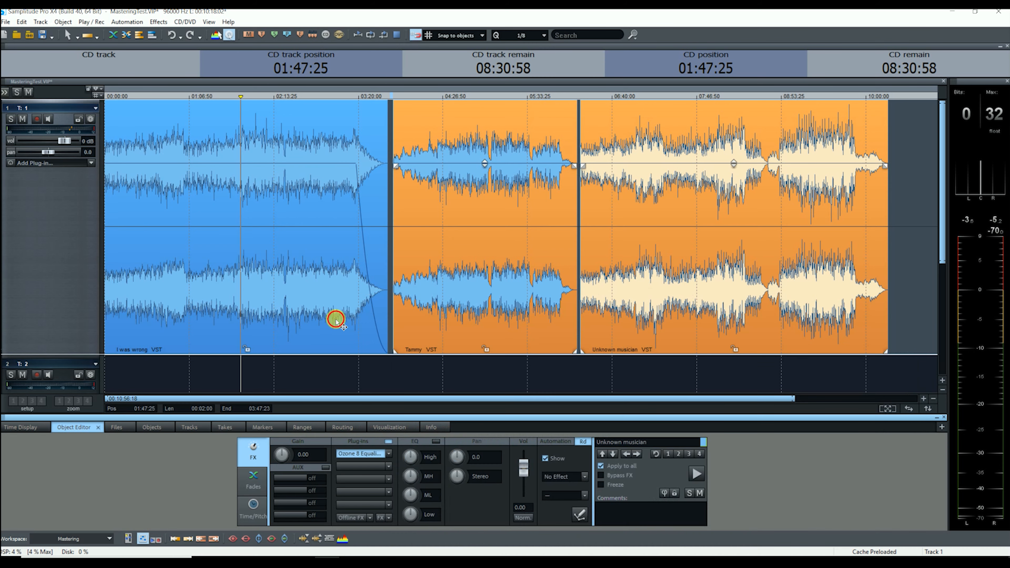
Select I was wrong, Tammy and Unknown musician in turn to confirm each has the equalizer.
click(333, 321)
click(479, 317)
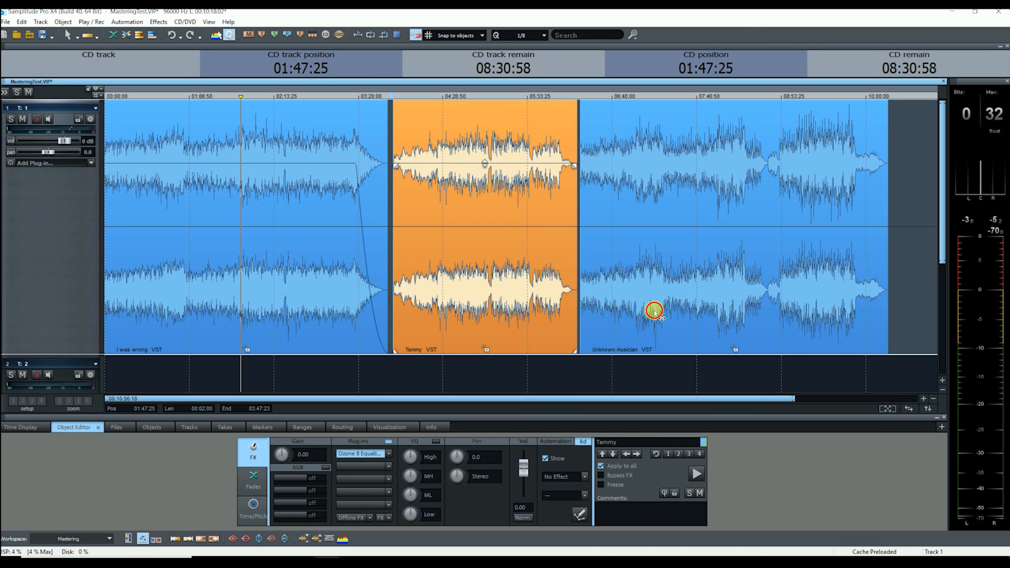
click(652, 311)
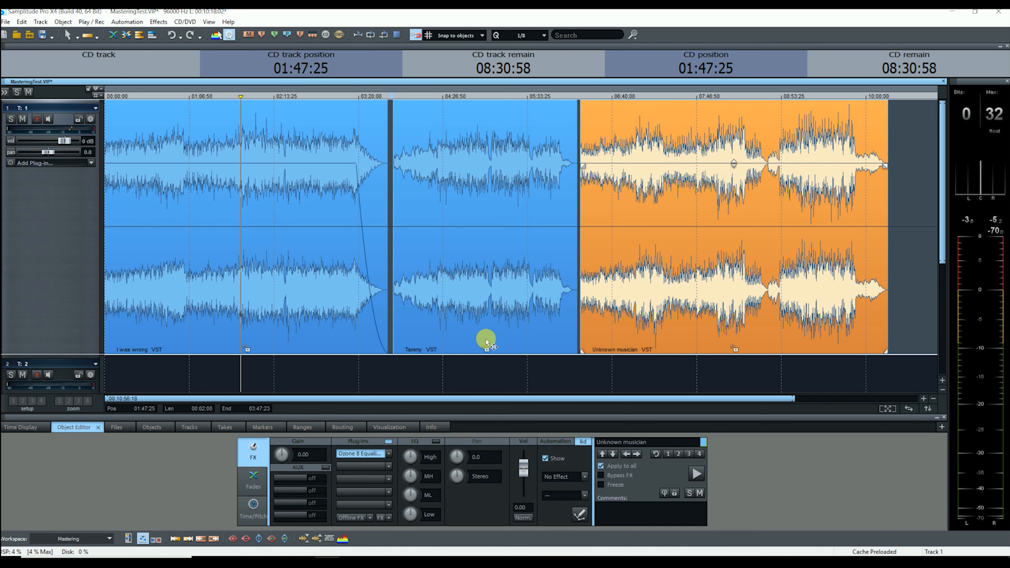
click(497, 313)
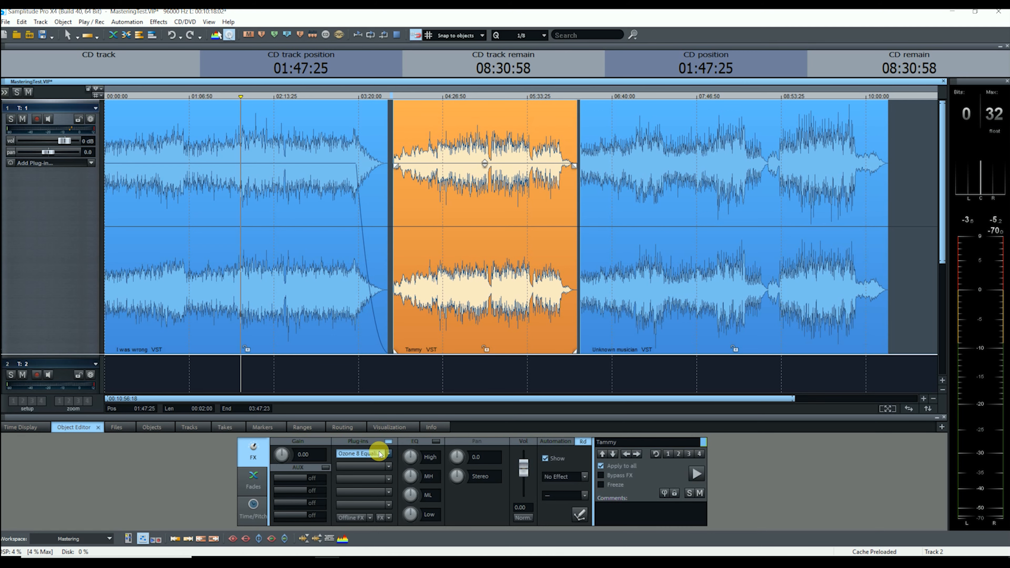
Capture the Tammy song's spectrum during playback in Ozone 8 EQ Matching to build a matched curve.
click(378, 452)
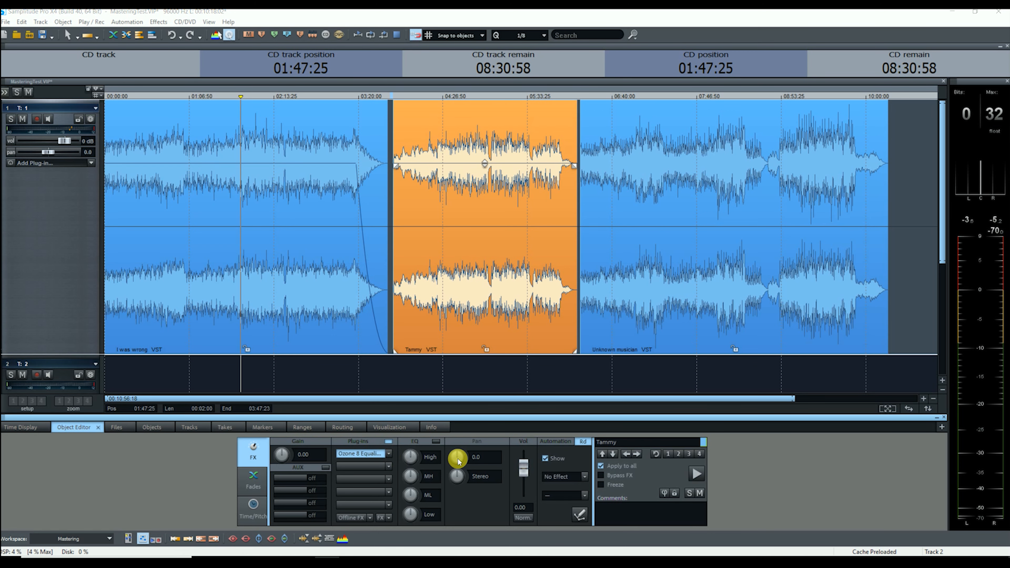
click(416, 530)
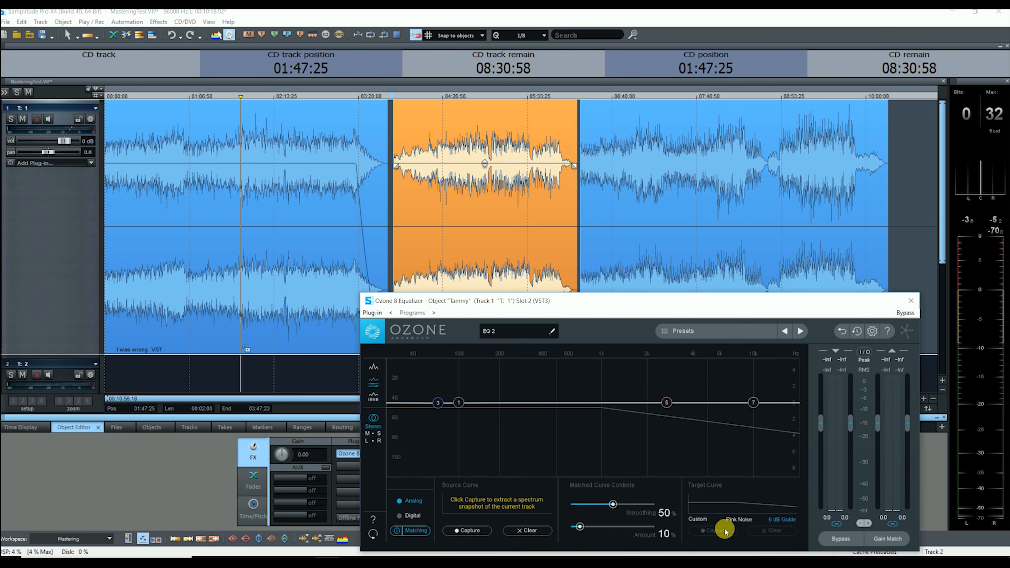
click(475, 531)
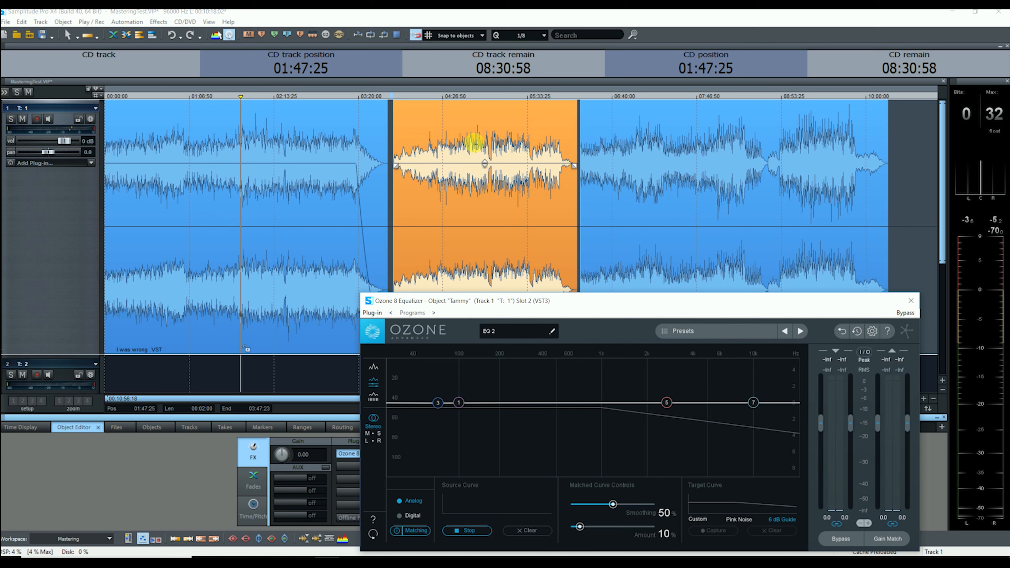
click(468, 145)
key(space)
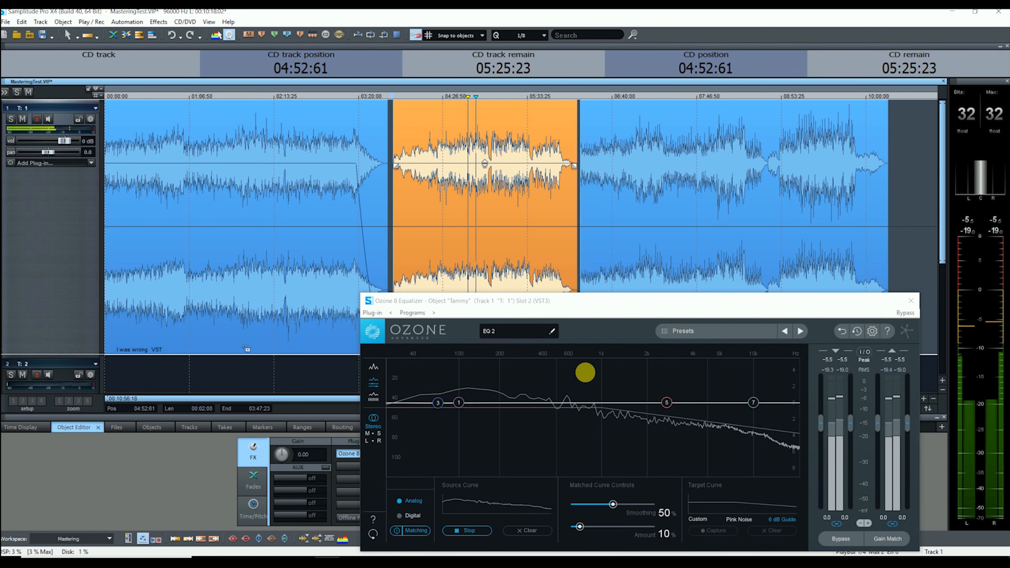
click(479, 533)
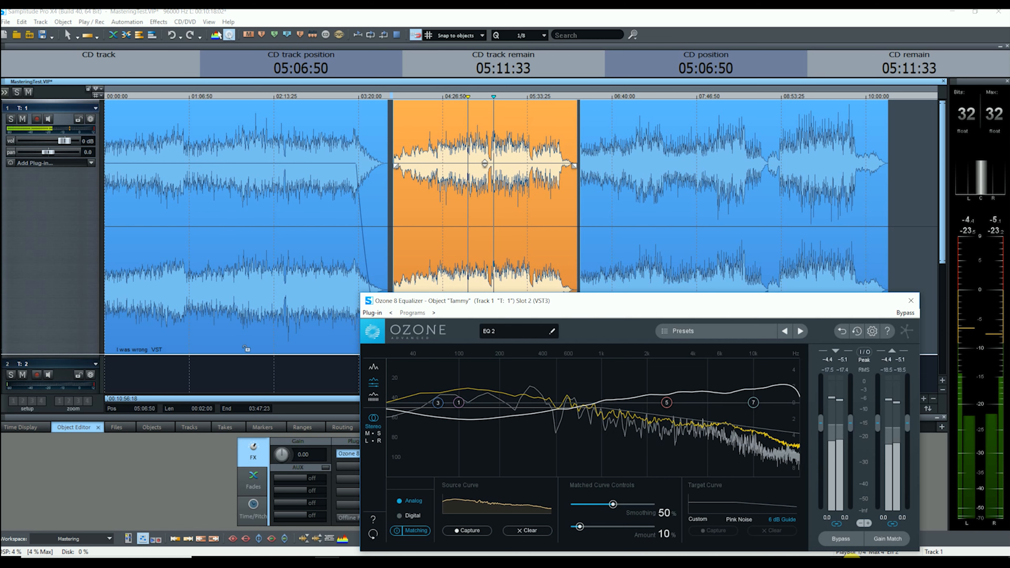
Bypass the matched EQ to compare, close the equalizer, and select the Unknown musician object.
click(842, 541)
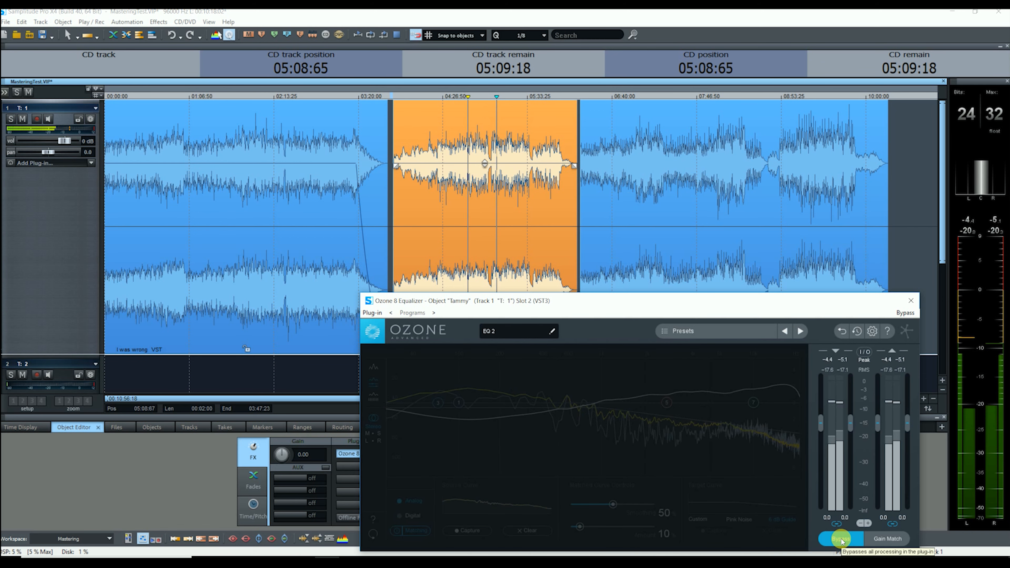
click(841, 540)
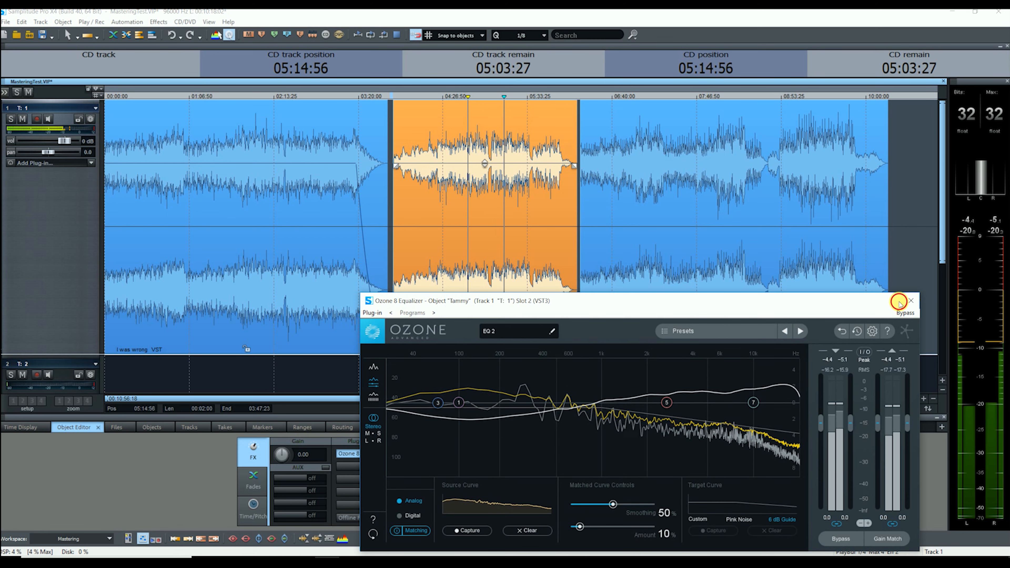
click(910, 302)
click(642, 303)
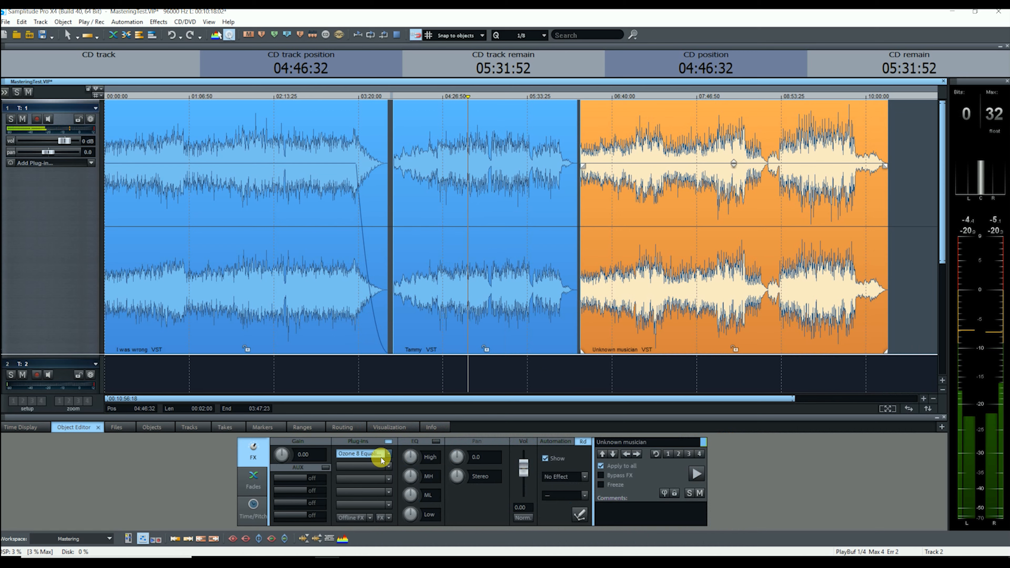
Capture Unknown musician's spectrum during playback in Ozone 8 Matching mode, then close the equalizer.
click(372, 454)
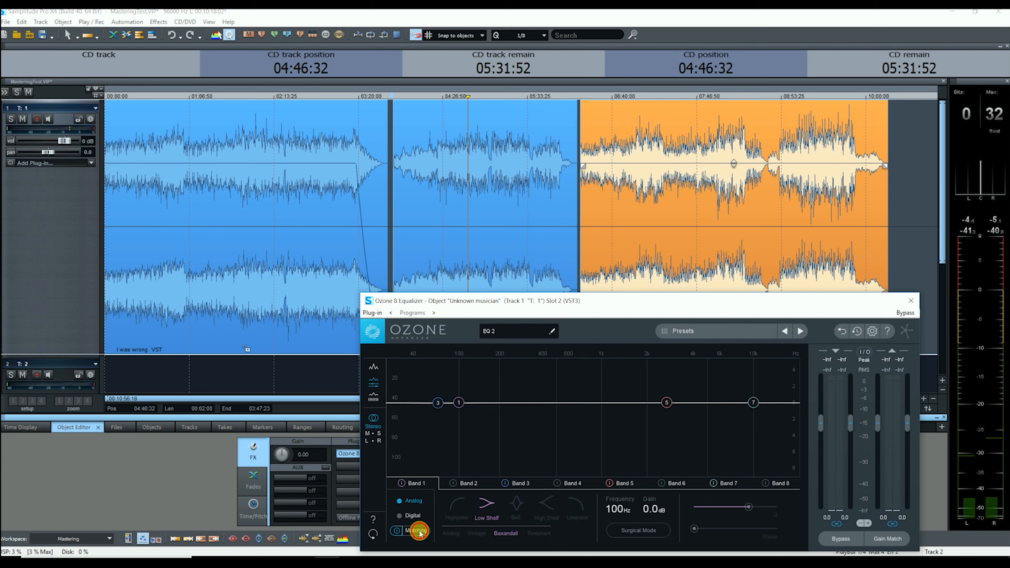
click(419, 532)
click(469, 530)
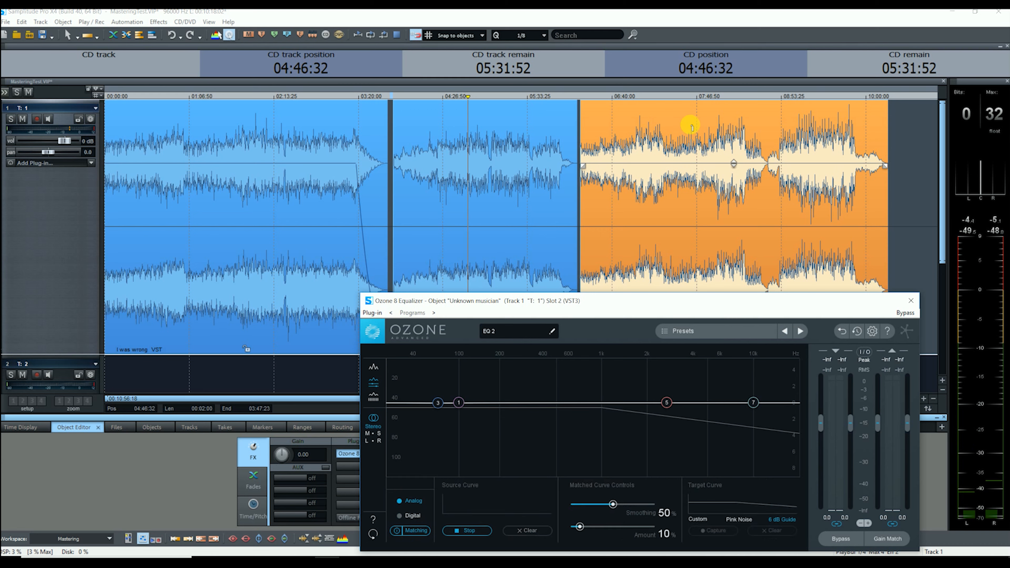
click(635, 140)
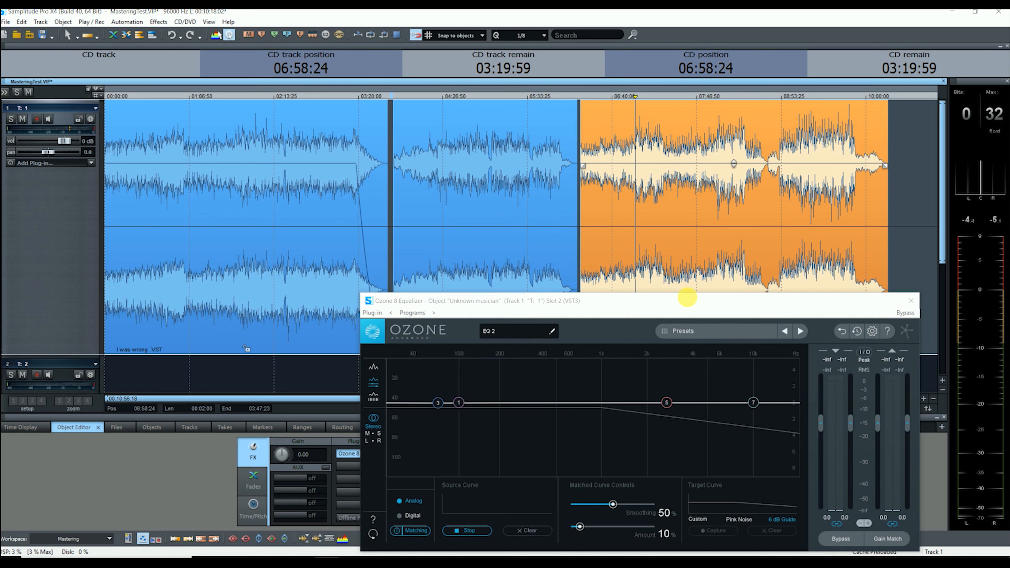
key(space)
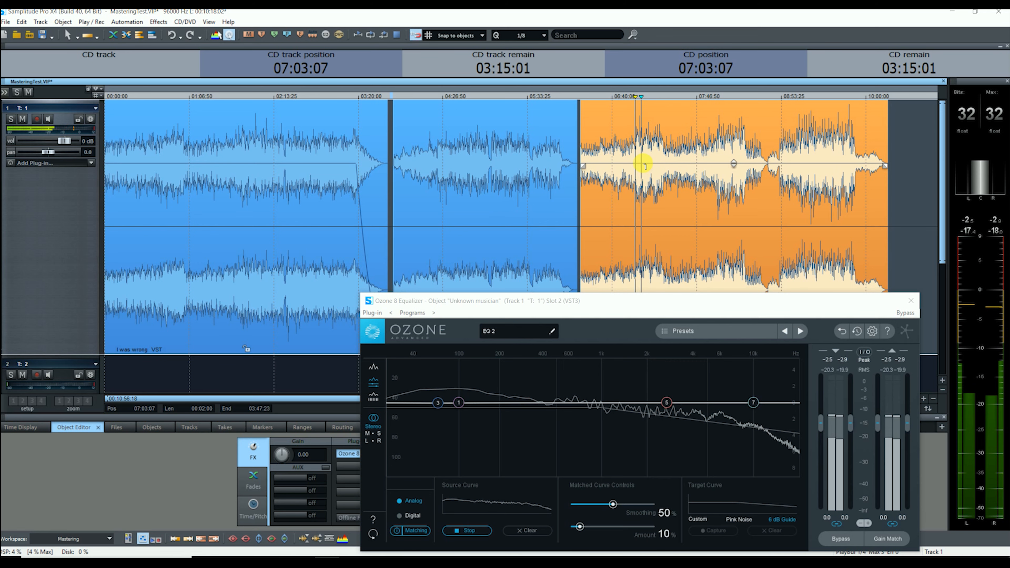
click(470, 531)
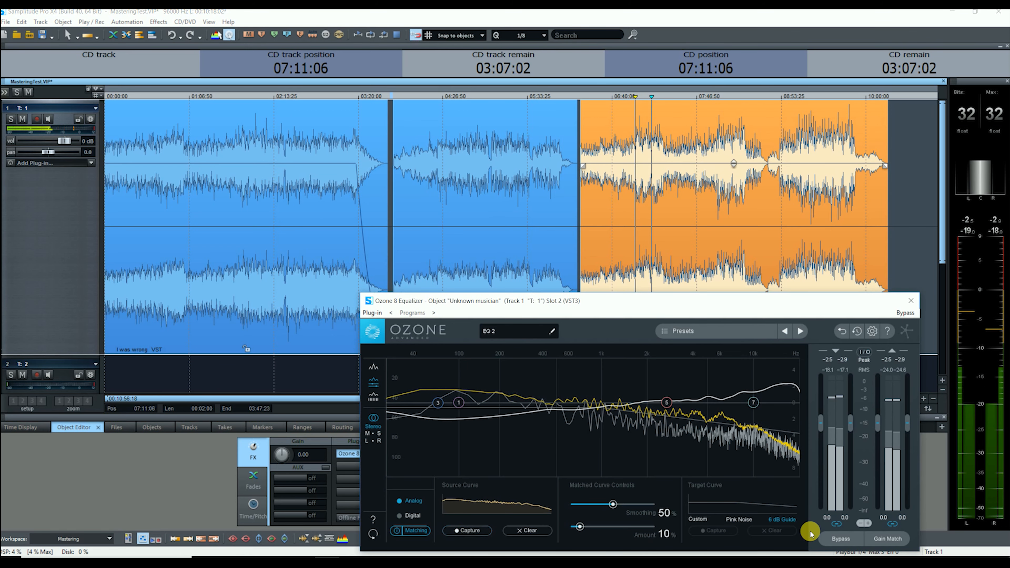
click(909, 301)
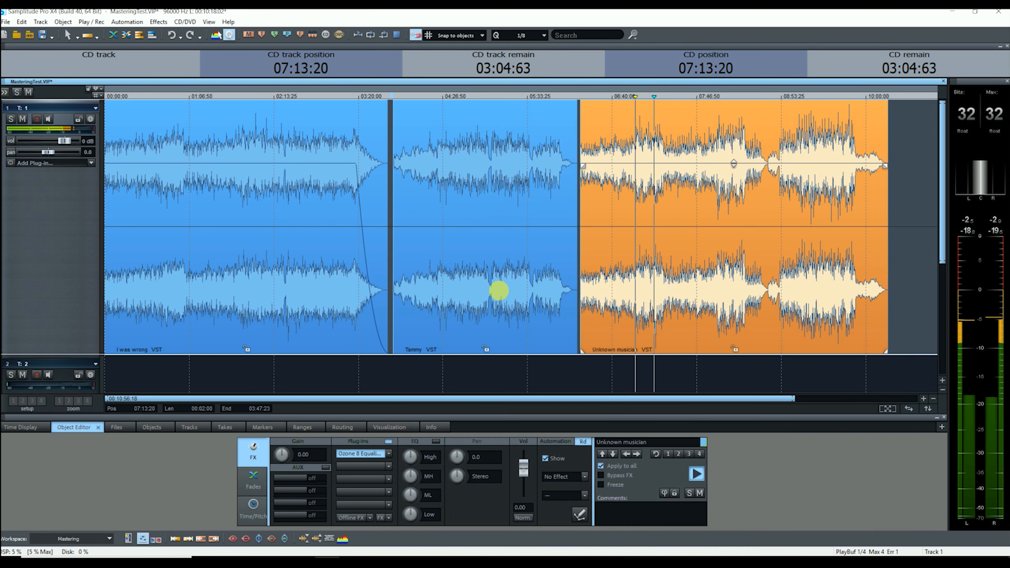
key(space)
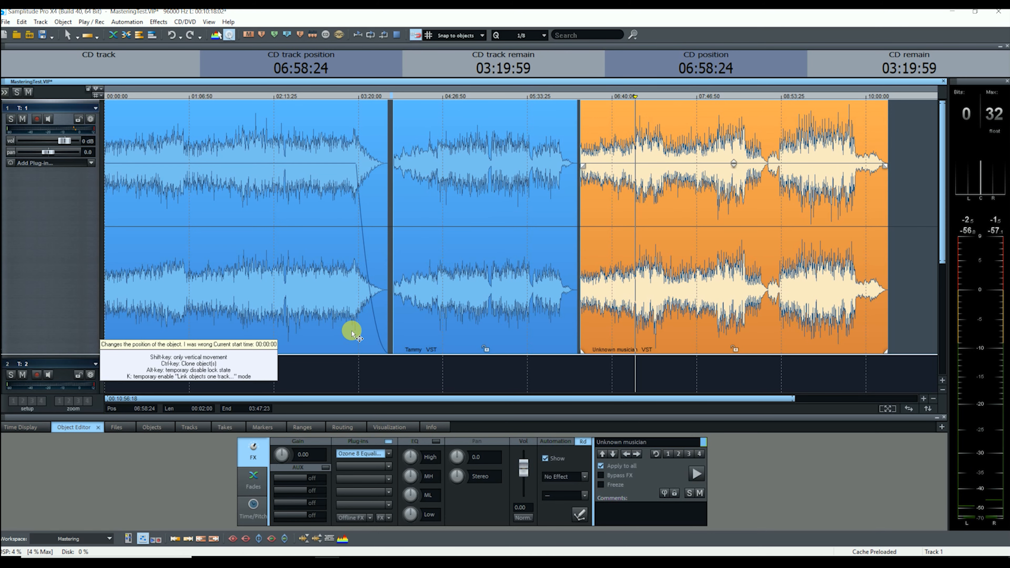
Apply Vol Norm. in the Object Editor to I was wrong, Tammy and Unknown musician in turn.
click(261, 315)
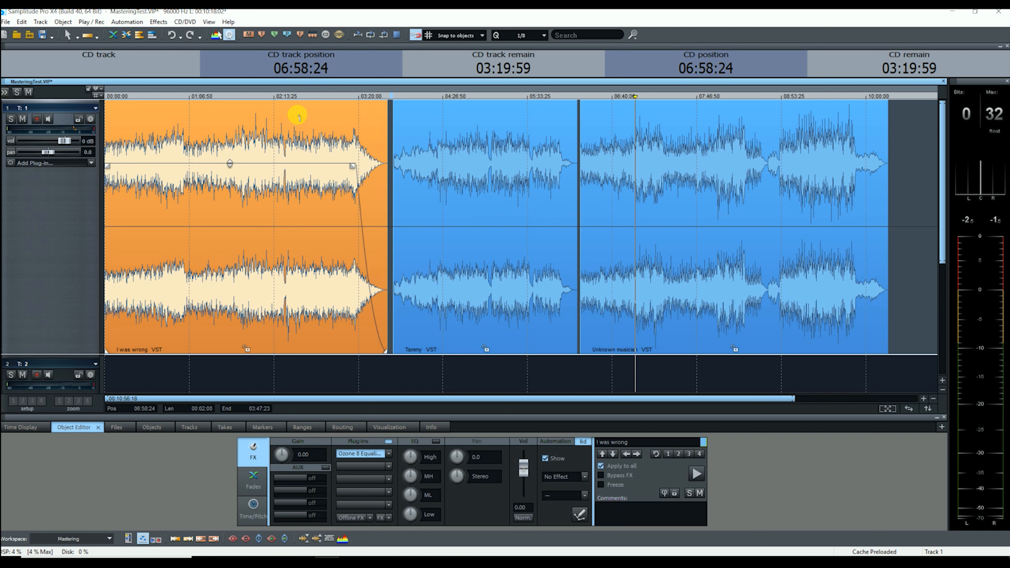
click(523, 517)
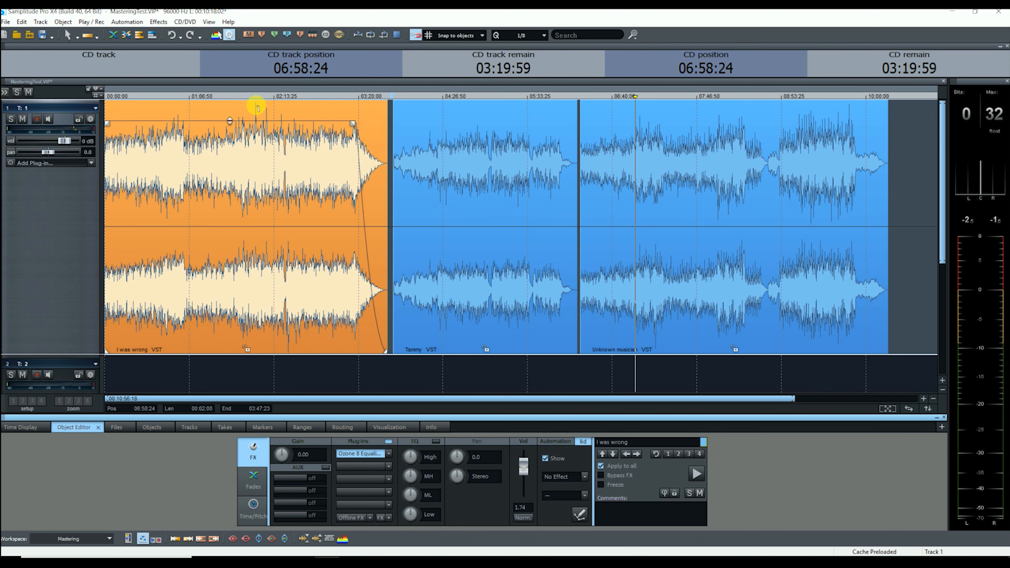
click(466, 300)
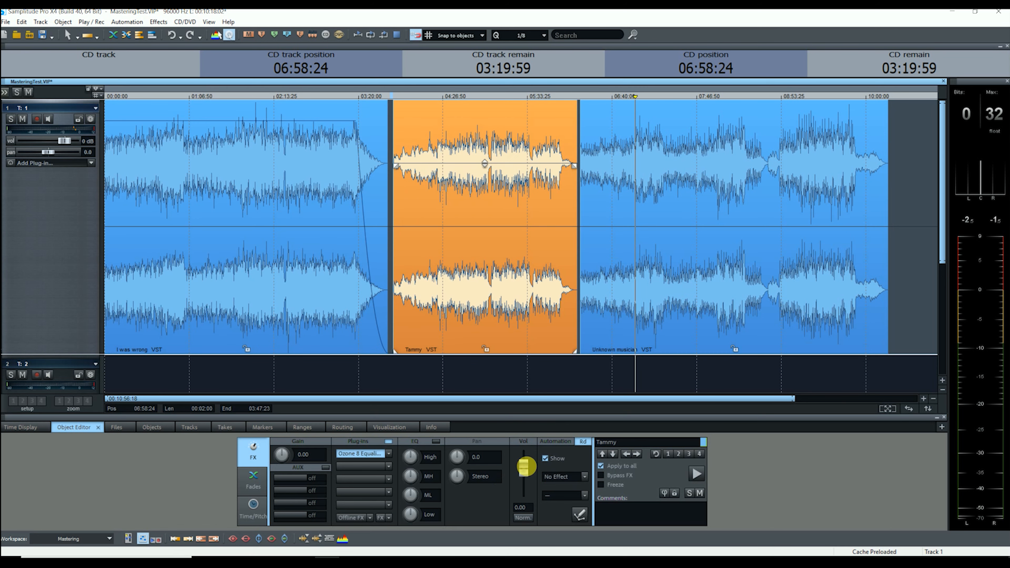
click(524, 516)
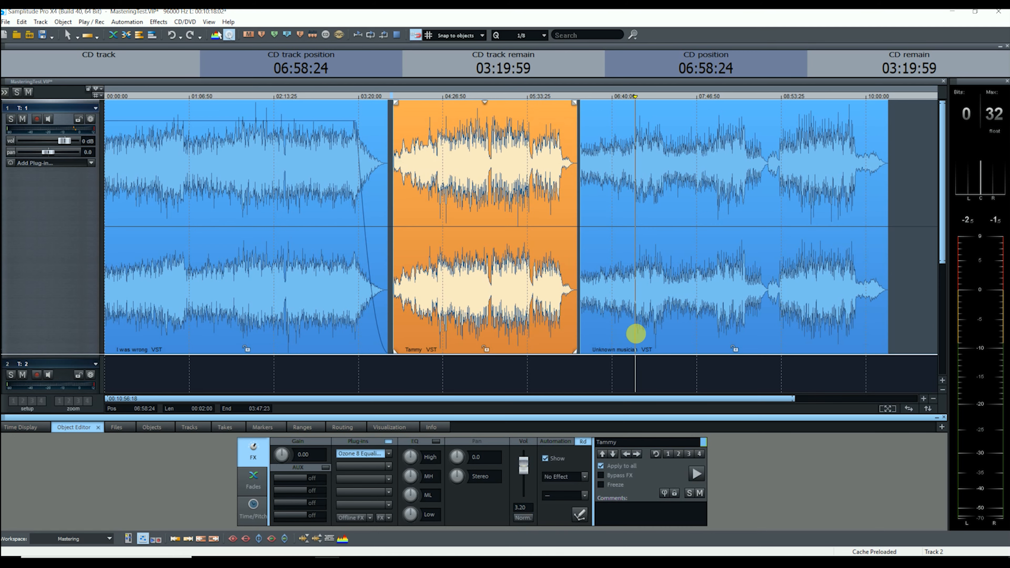
click(662, 320)
click(524, 516)
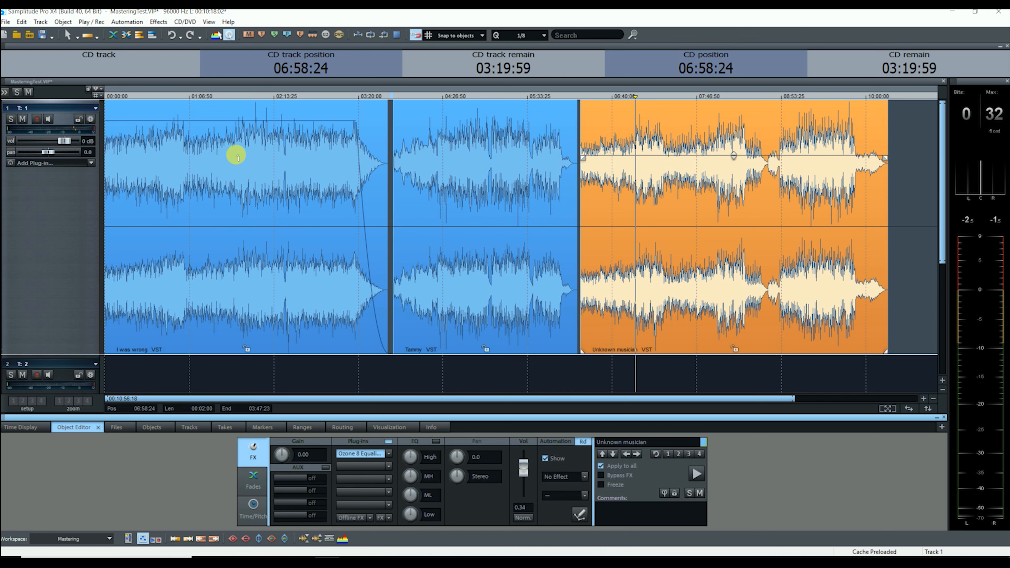
click(240, 142)
key(space)
key(space)
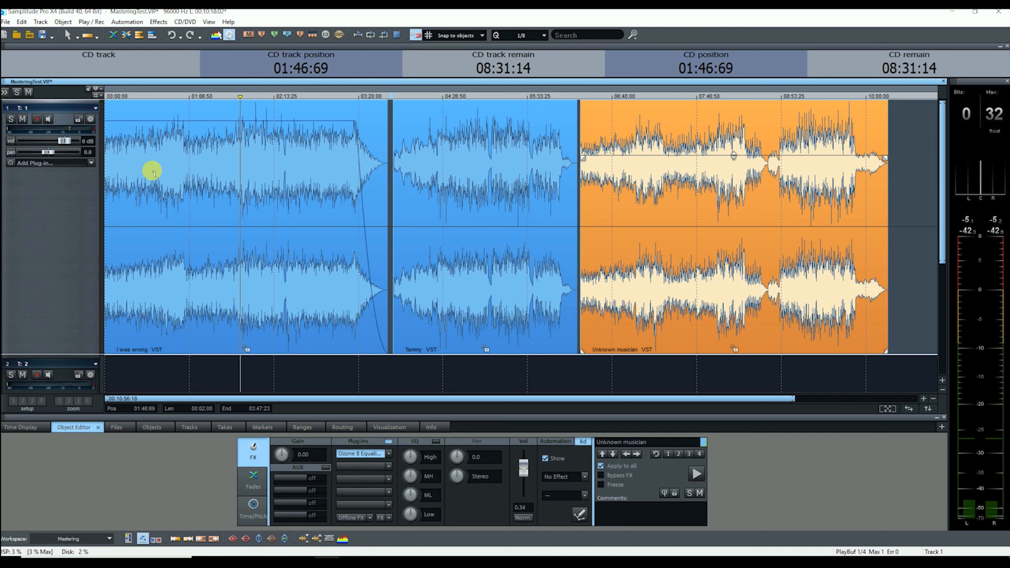
click(196, 149)
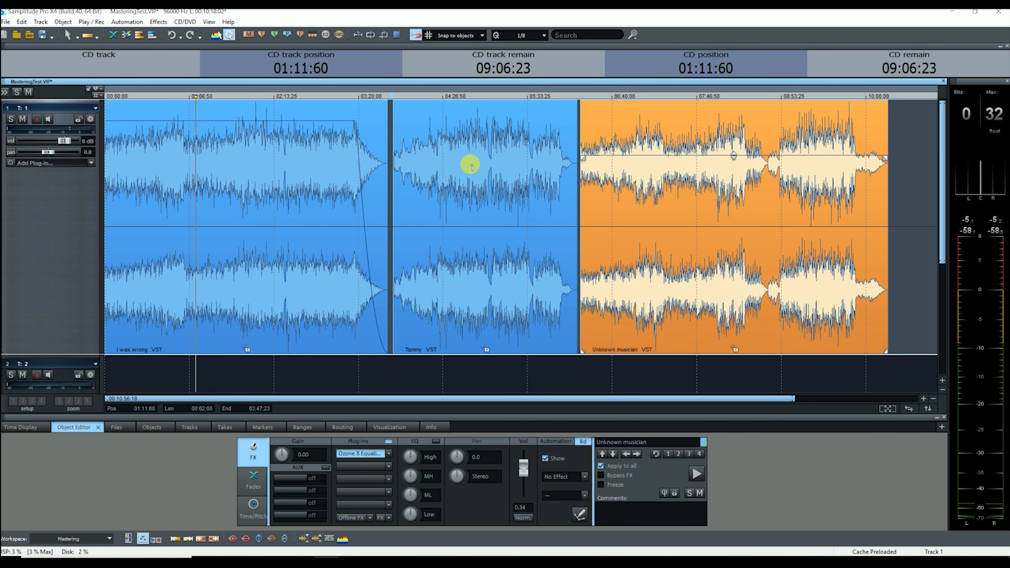
click(473, 147)
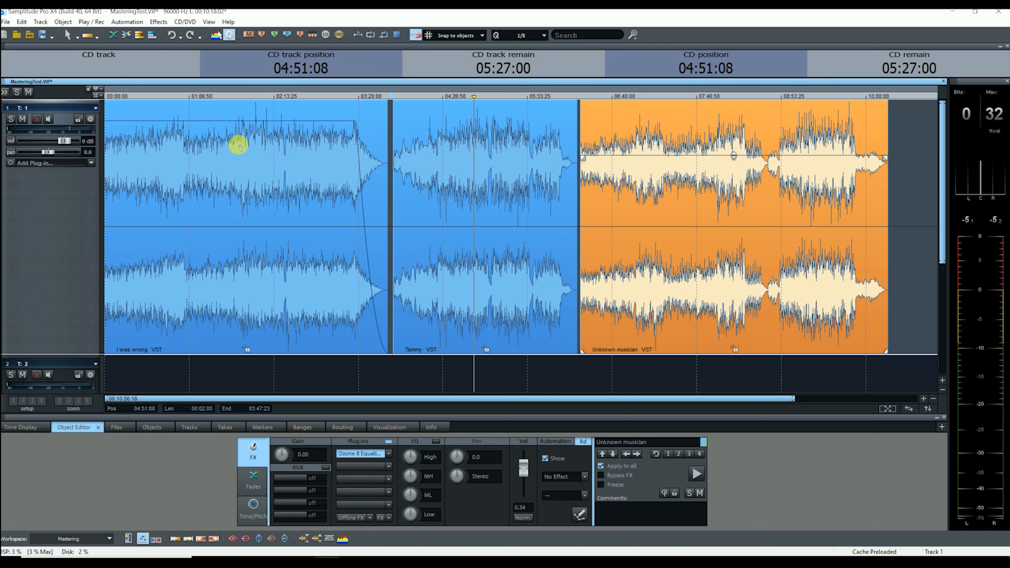
click(240, 133)
key(space)
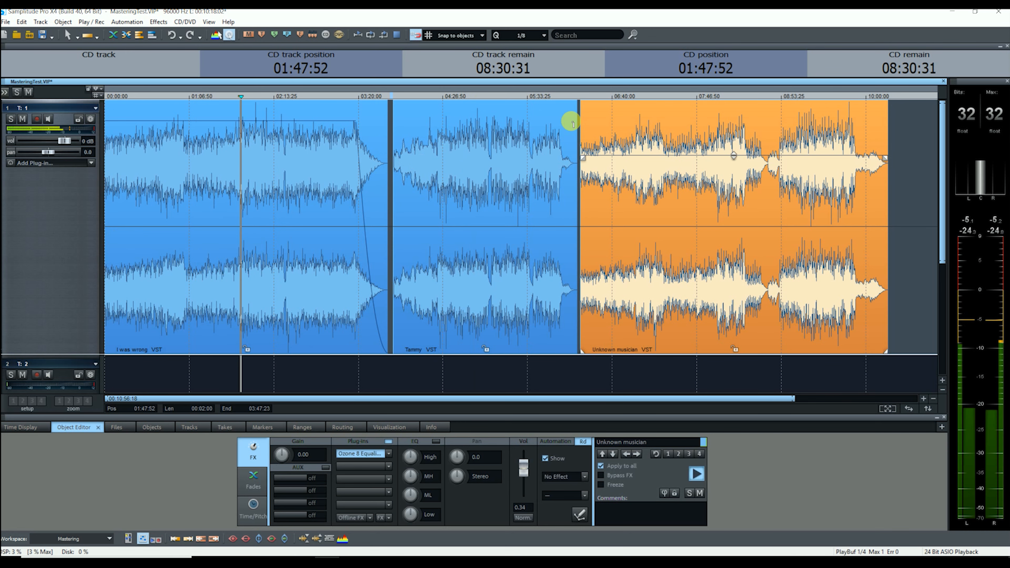
click(476, 140)
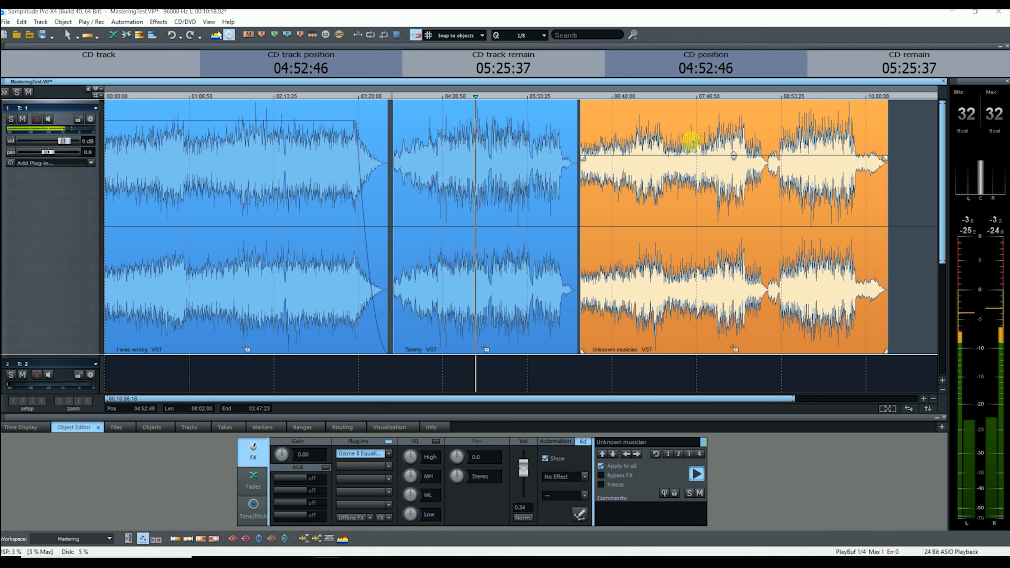
click(718, 141)
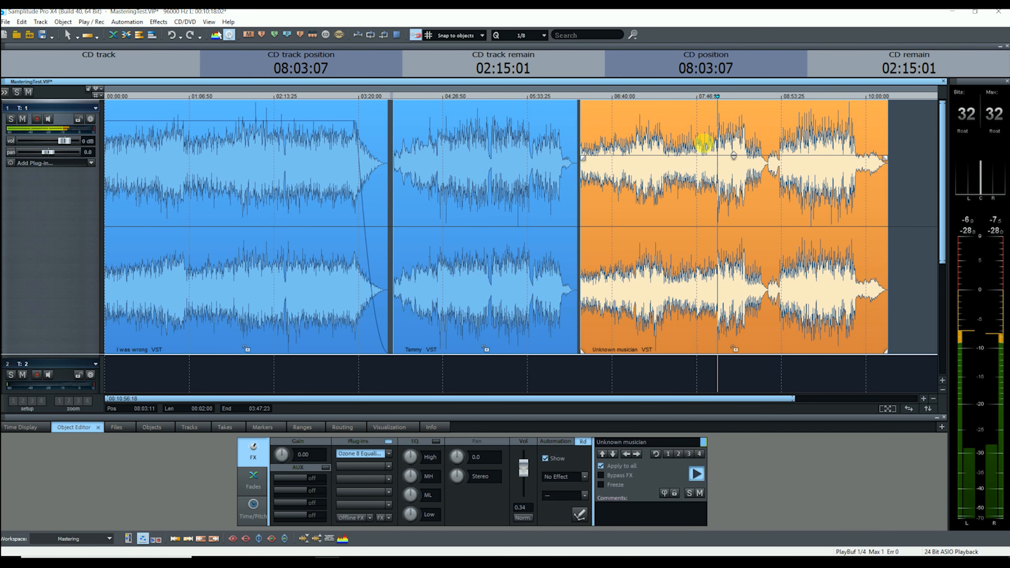
click(493, 138)
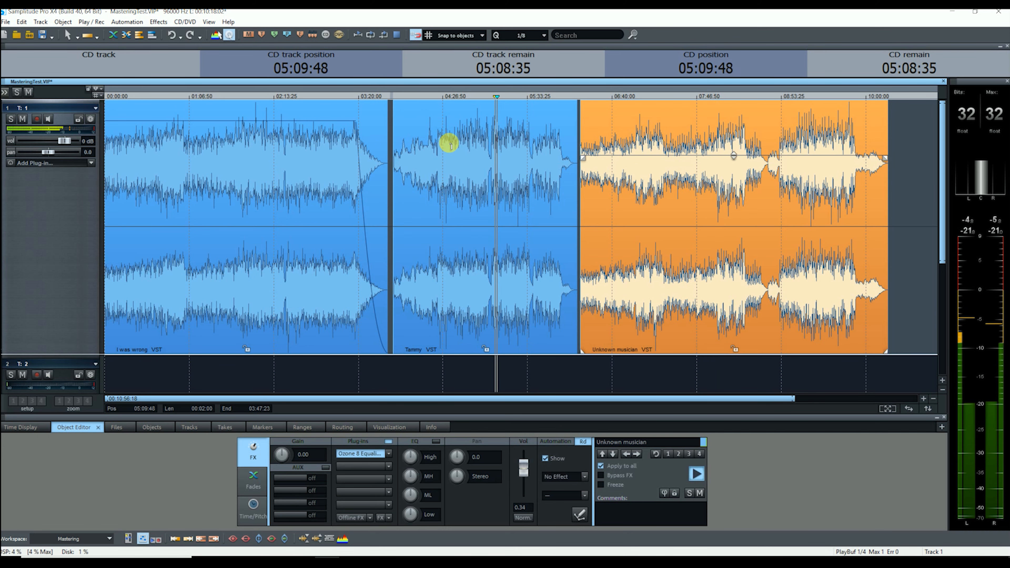
click(469, 140)
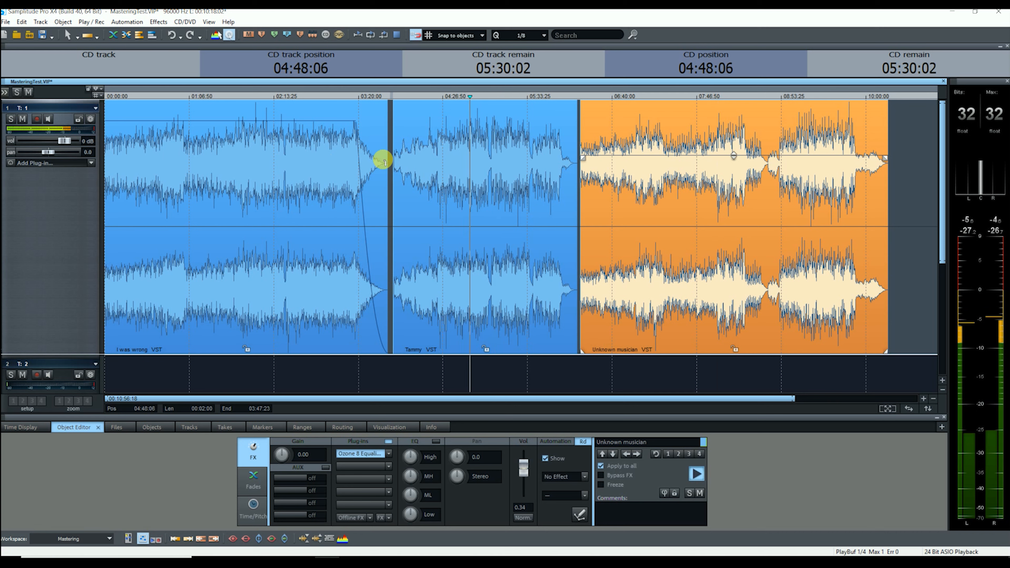
click(322, 142)
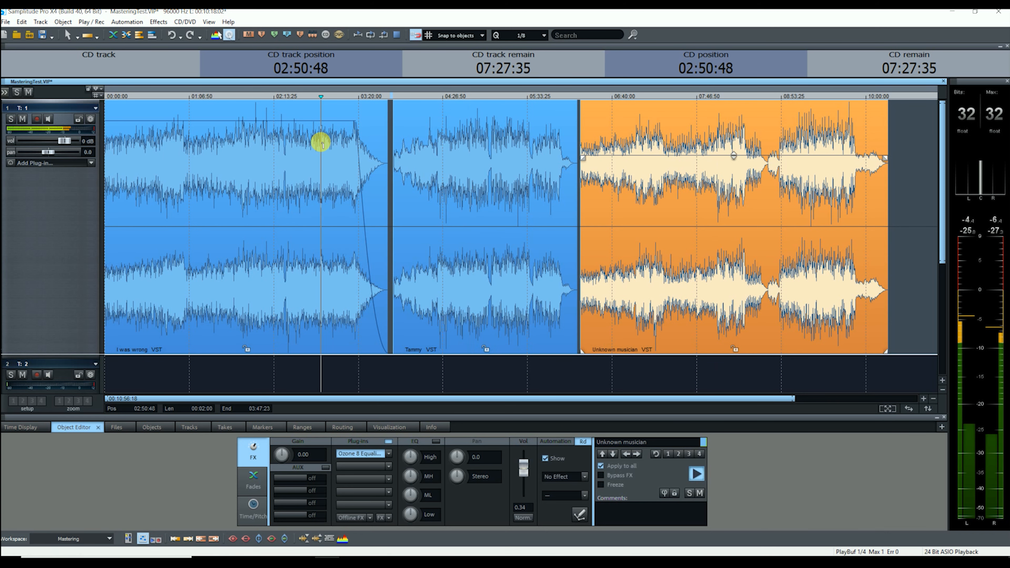
click(253, 140)
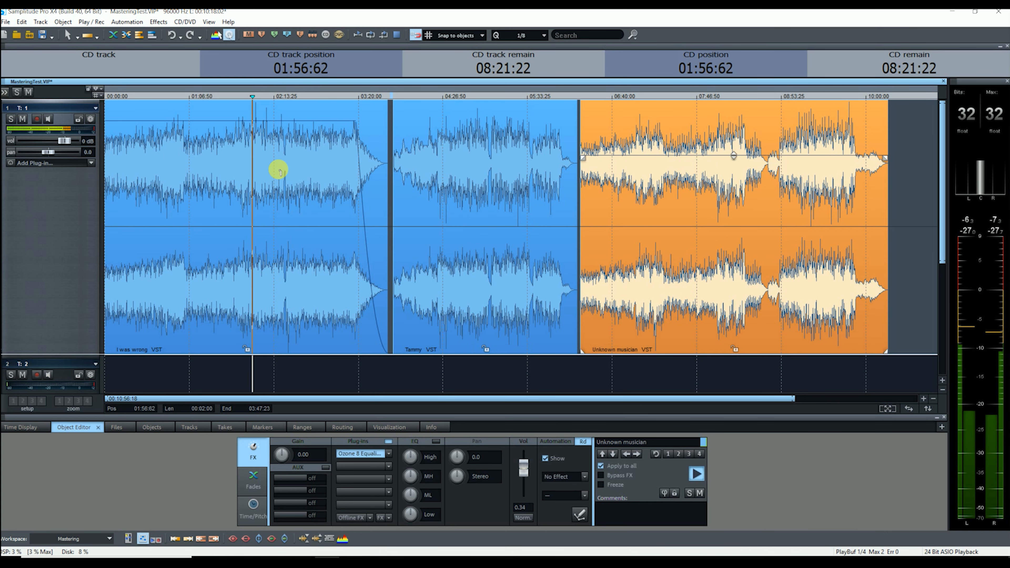
key(space)
click(447, 309)
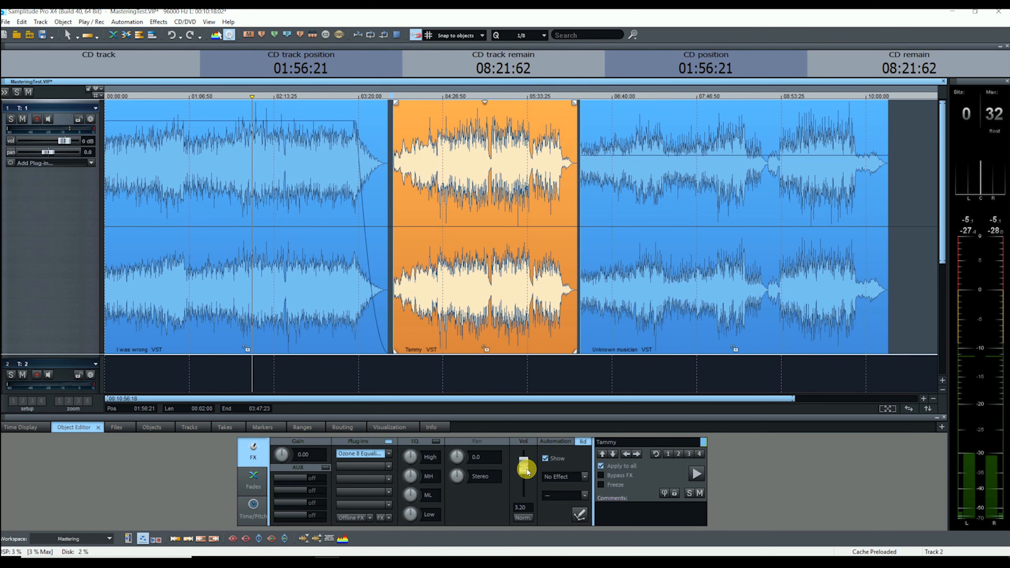
Lower the Tammy song's volume to 2.2 and audition it against Unknown musician.
drag(525, 468, 527, 471)
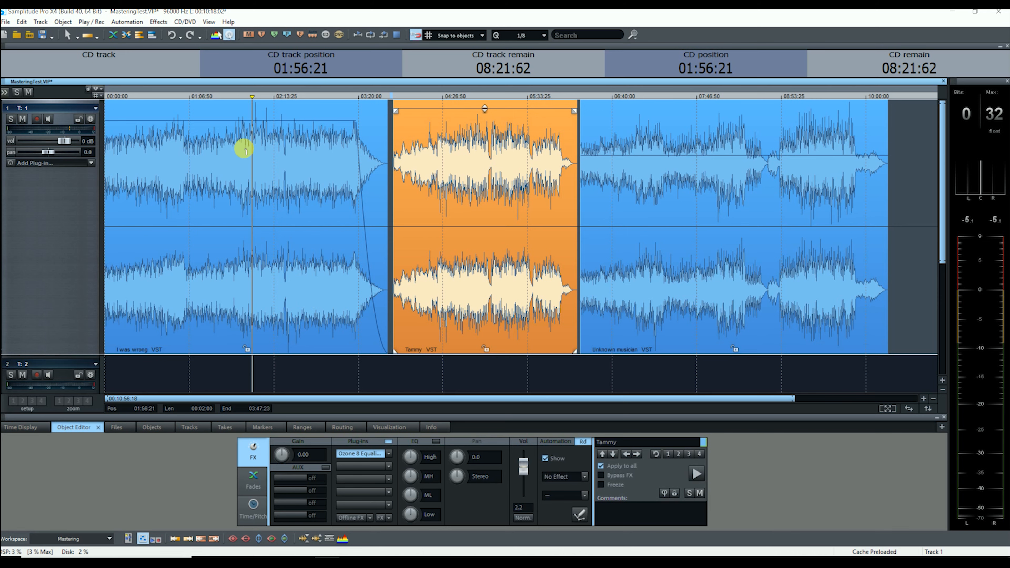
key(space)
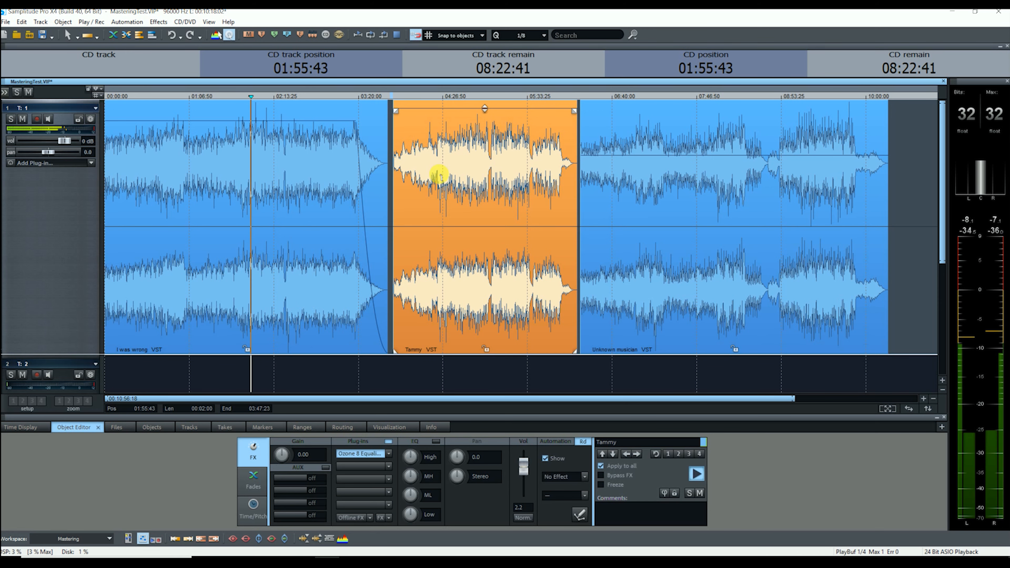
click(473, 152)
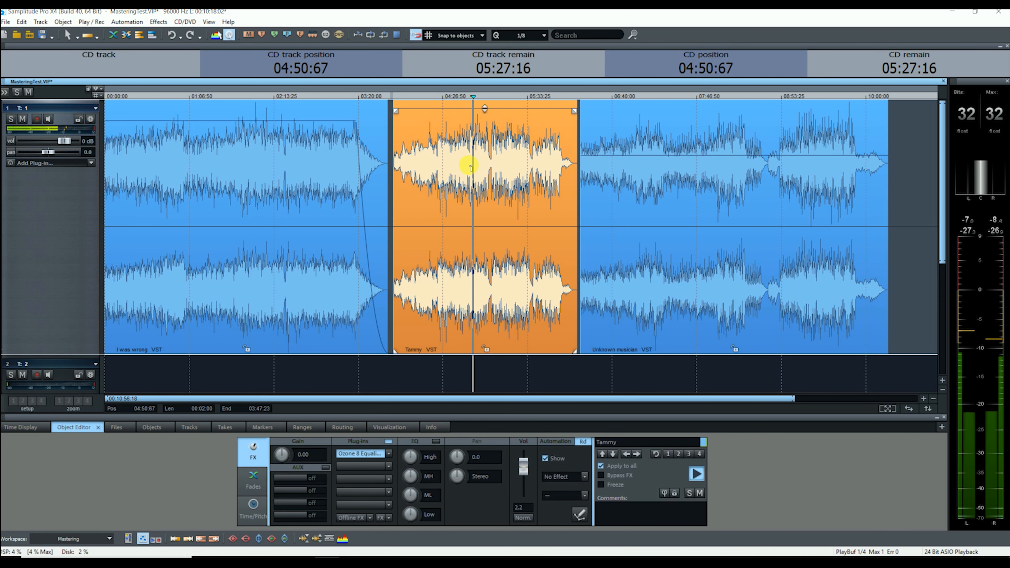
click(637, 153)
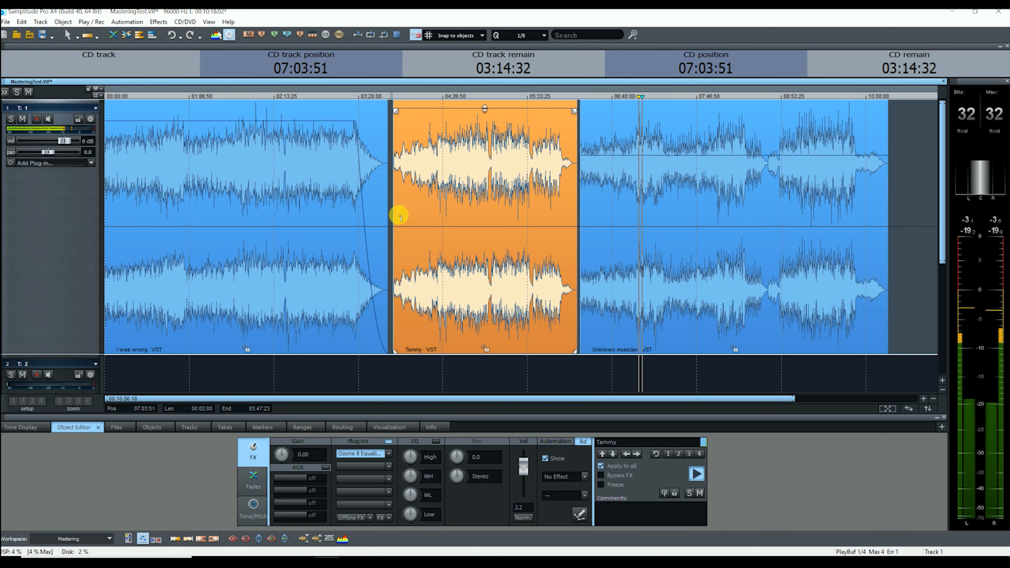
key(space)
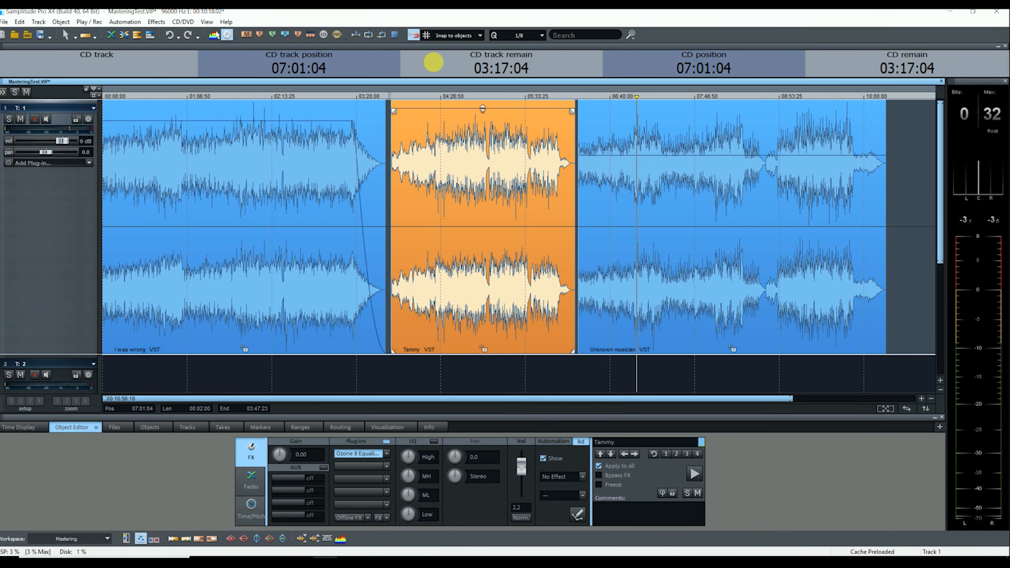
Slide Tammy against the first song and Unknown musician against Tammy, removing the gaps.
click(186, 22)
click(428, 27)
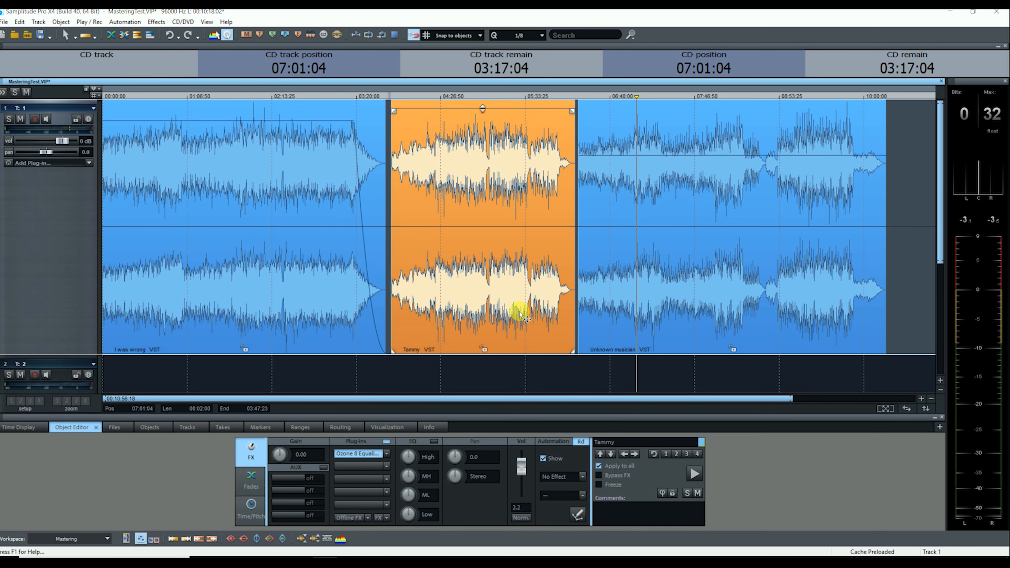
drag(517, 308, 488, 268)
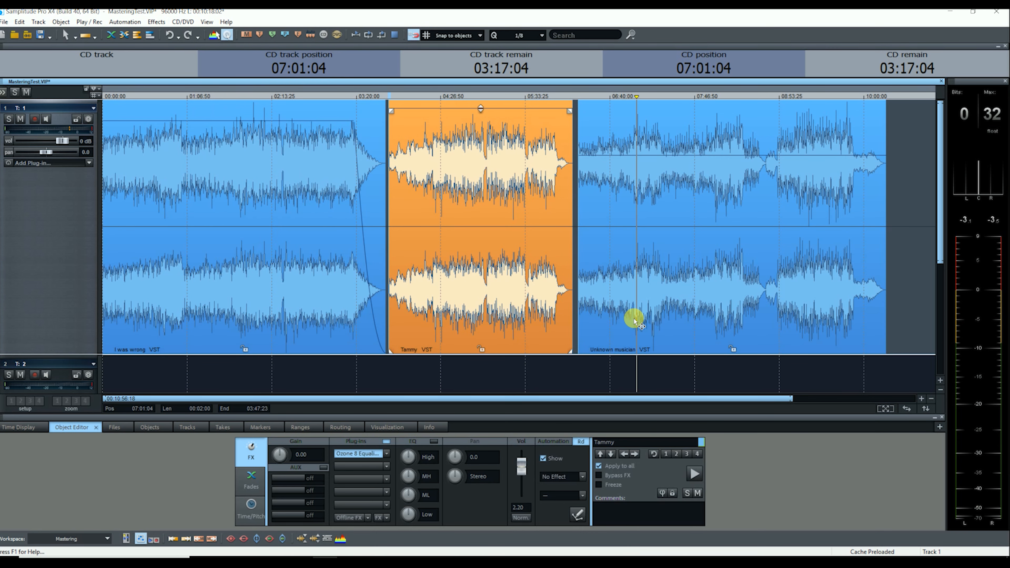
mouse_move(667, 323)
mouse_down()
mouse_move(738, 321)
mouse_move(676, 318)
mouse_up()
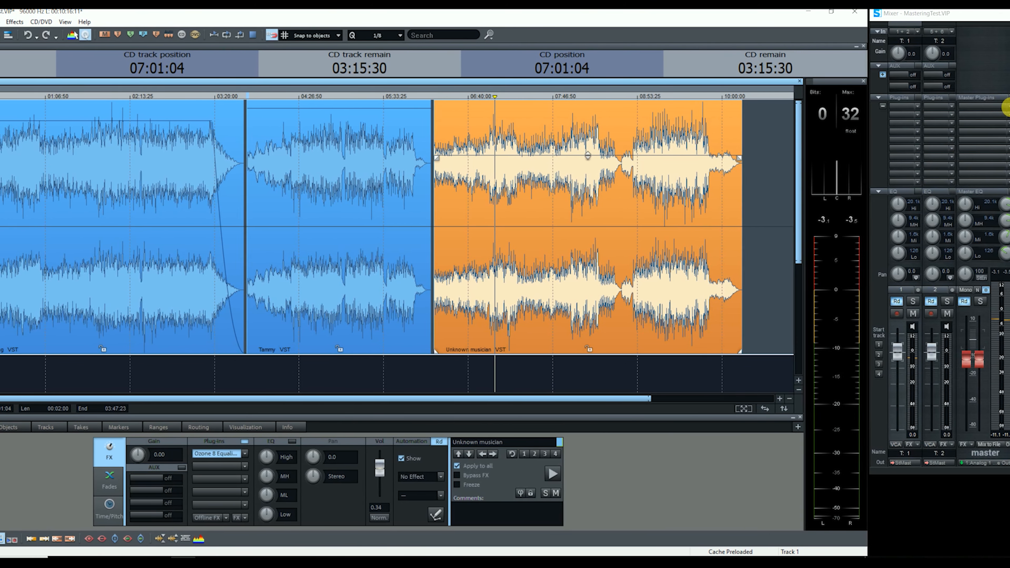
Open the Ozone 8 master plug-in and load FabFilter Pro-L 2 into the second master slot.
click(1008, 106)
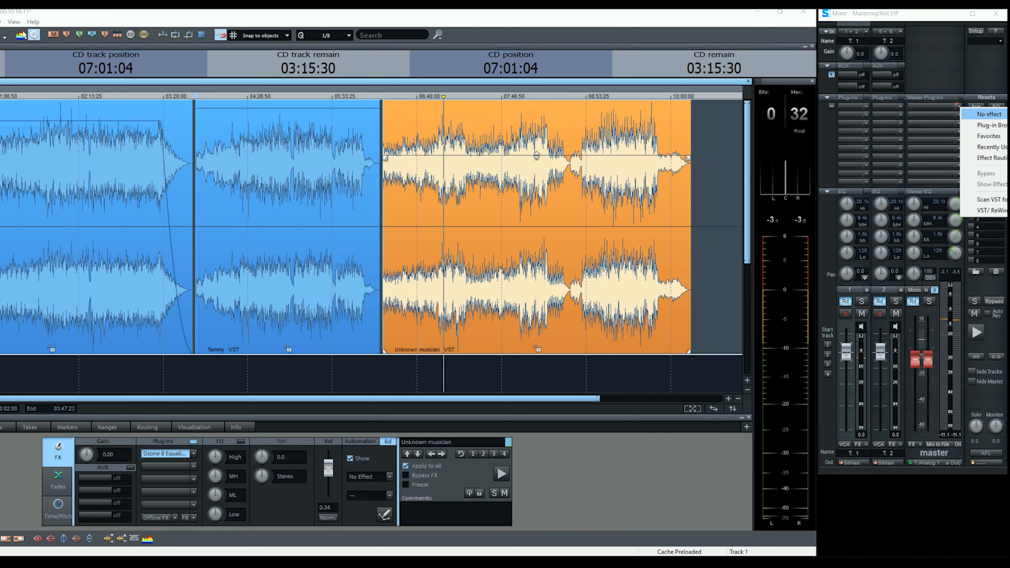
click(989, 114)
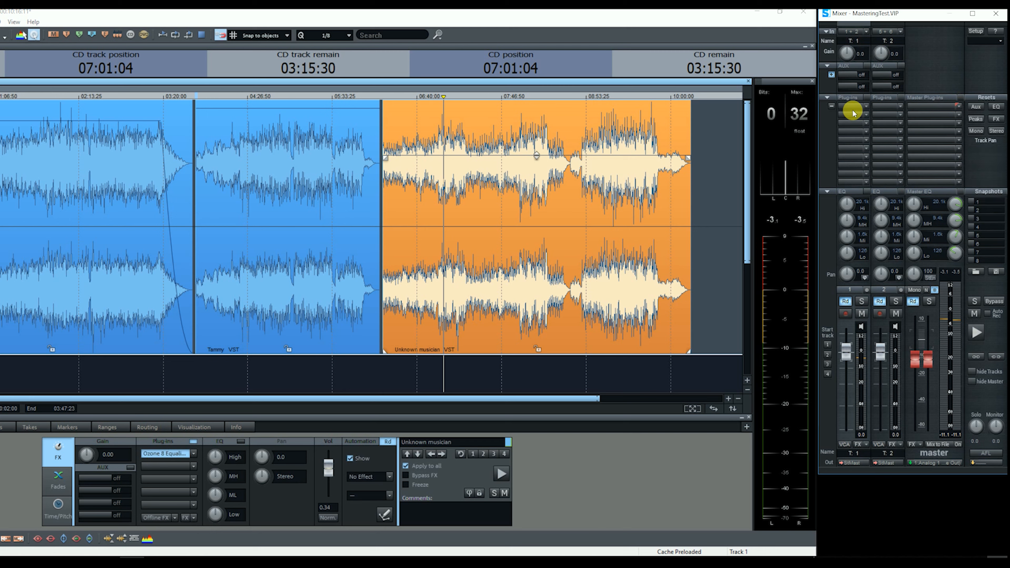
click(885, 116)
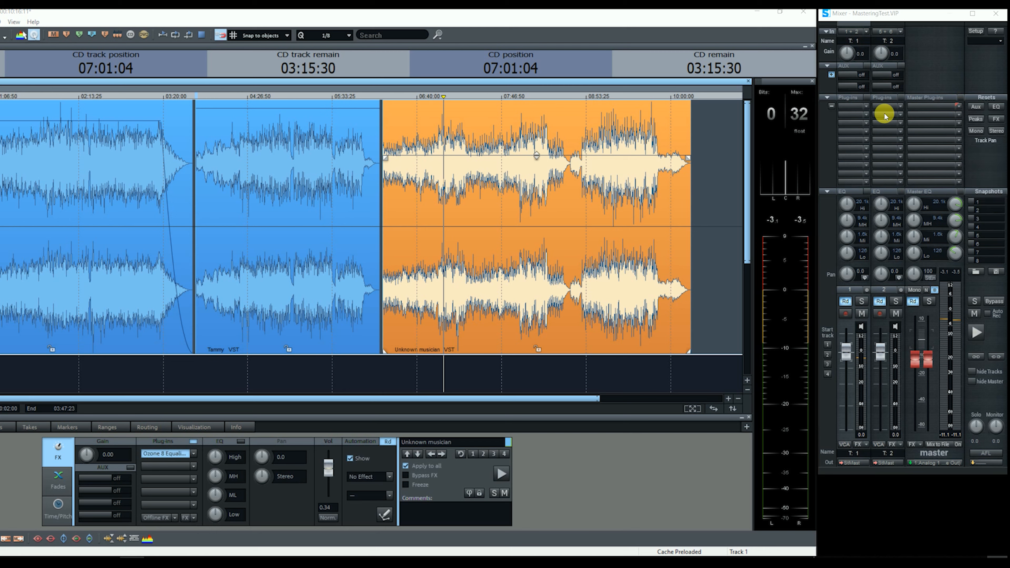
drag(914, 106, 67, 250)
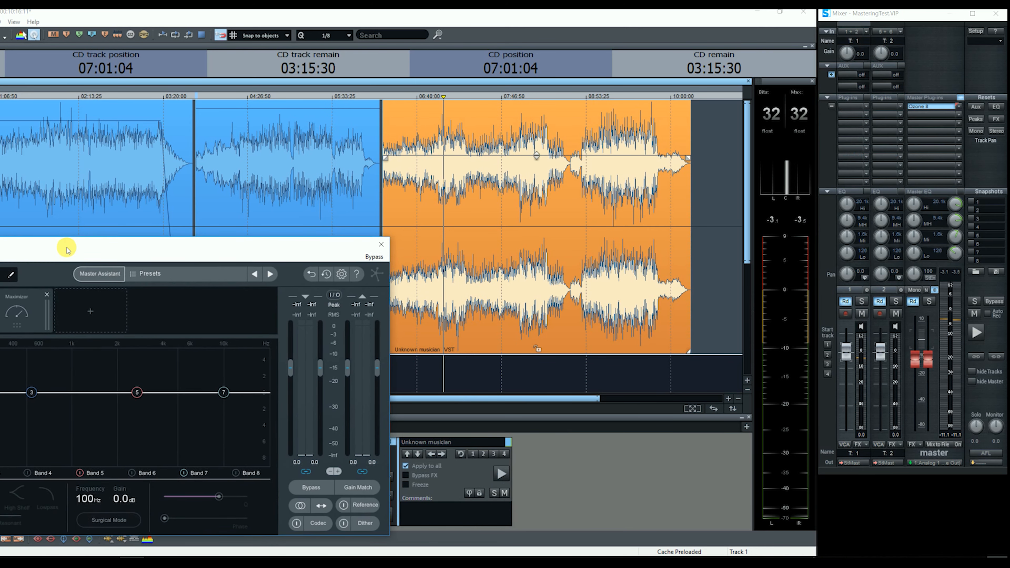
click(958, 115)
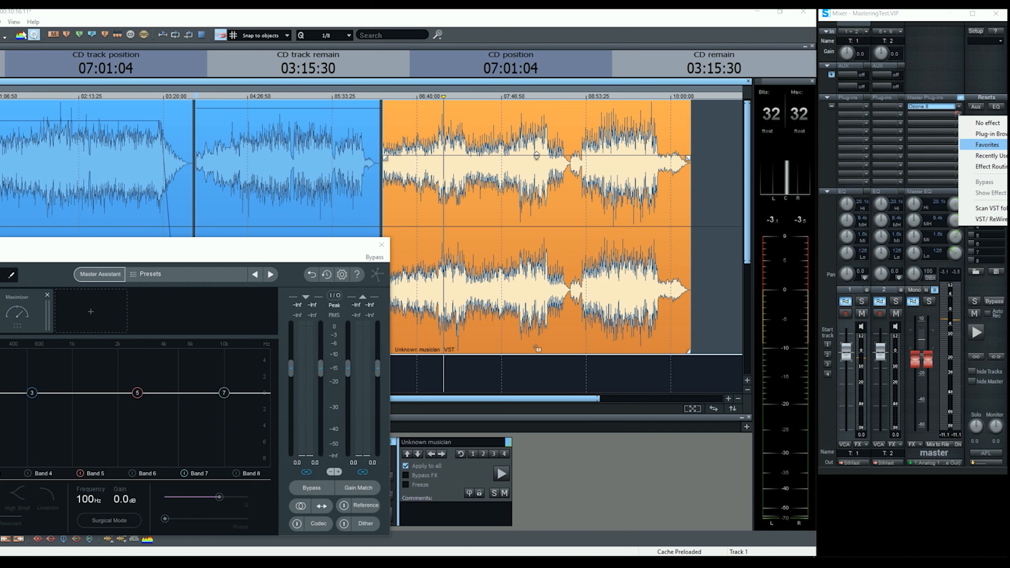
click(938, 194)
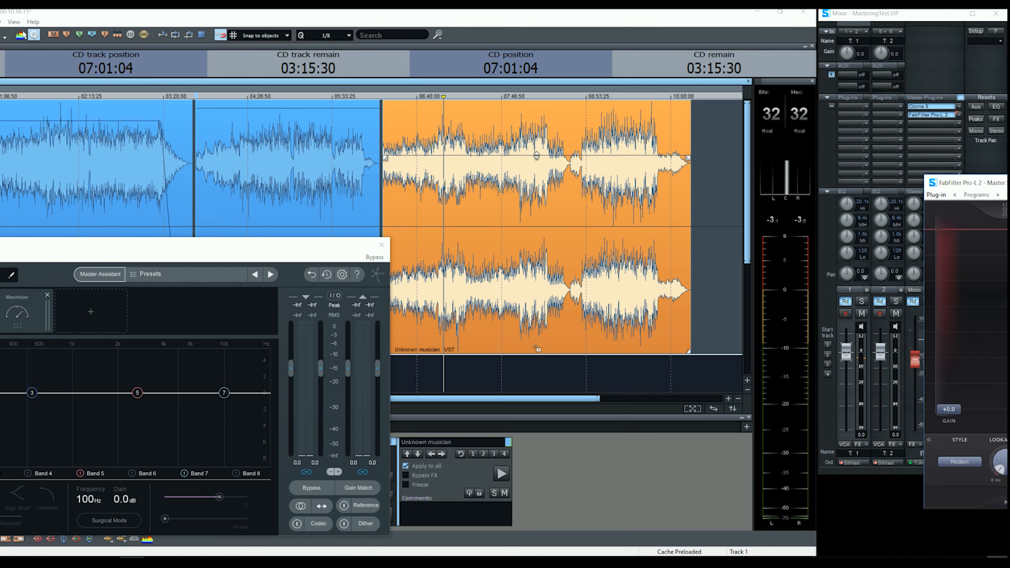
Reposition the Pro-L 2 window and keep its -9 LUFS (CD) loudness target.
drag(948, 184, 248, 140)
drag(506, 144, 493, 145)
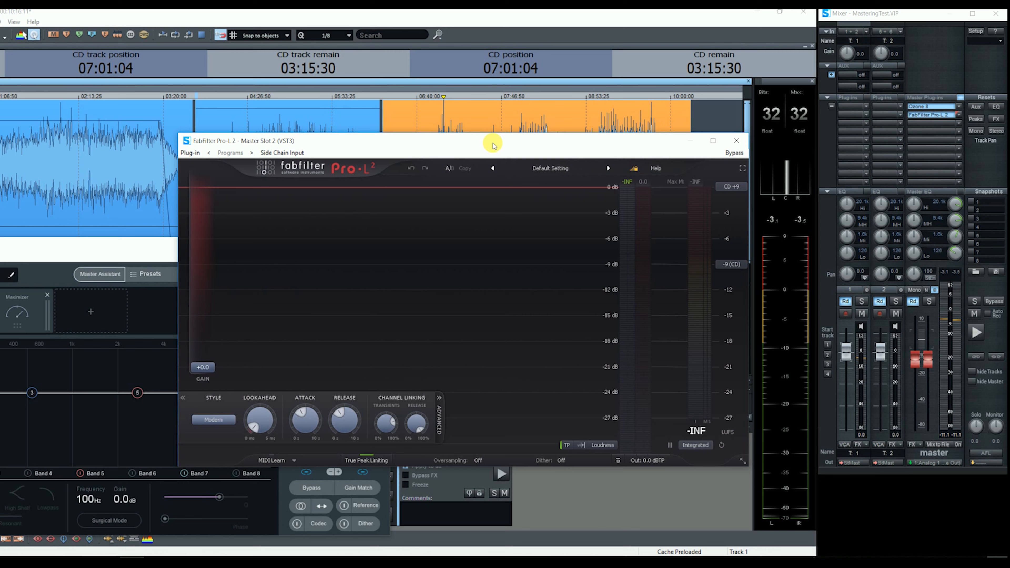
click(471, 146)
drag(472, 146, 412, 143)
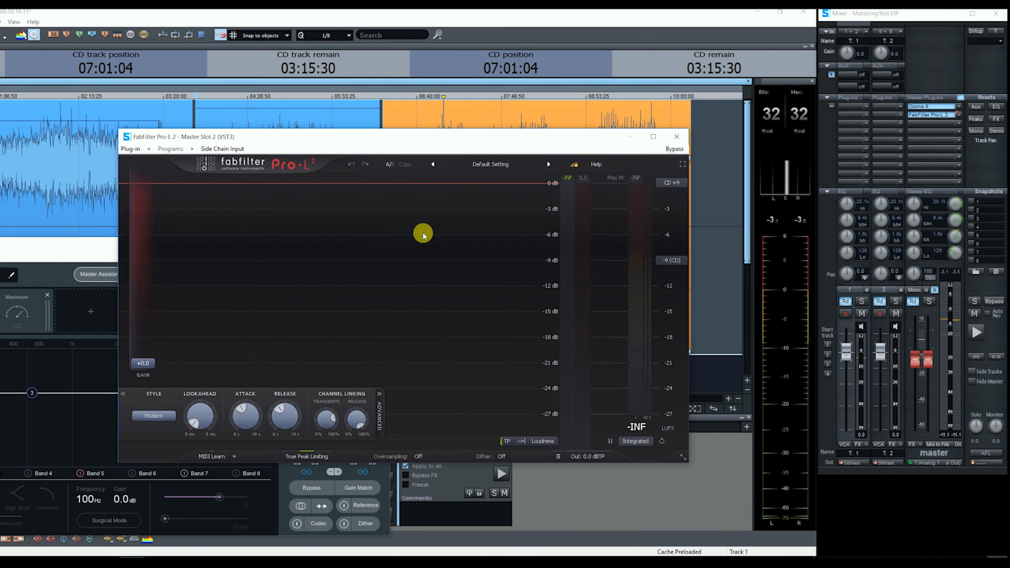
click(676, 261)
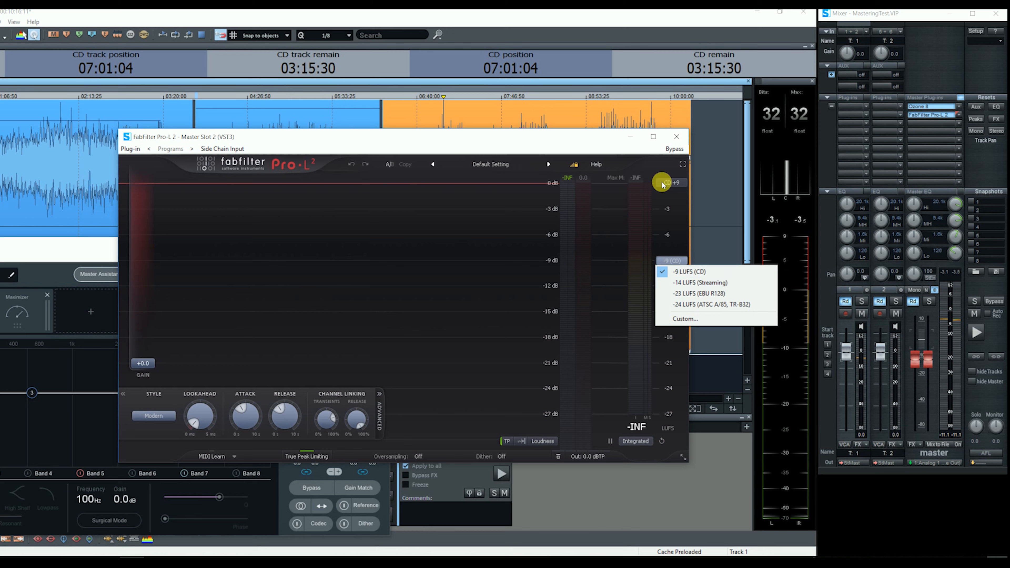
click(682, 207)
click(346, 152)
drag(347, 151, 344, 199)
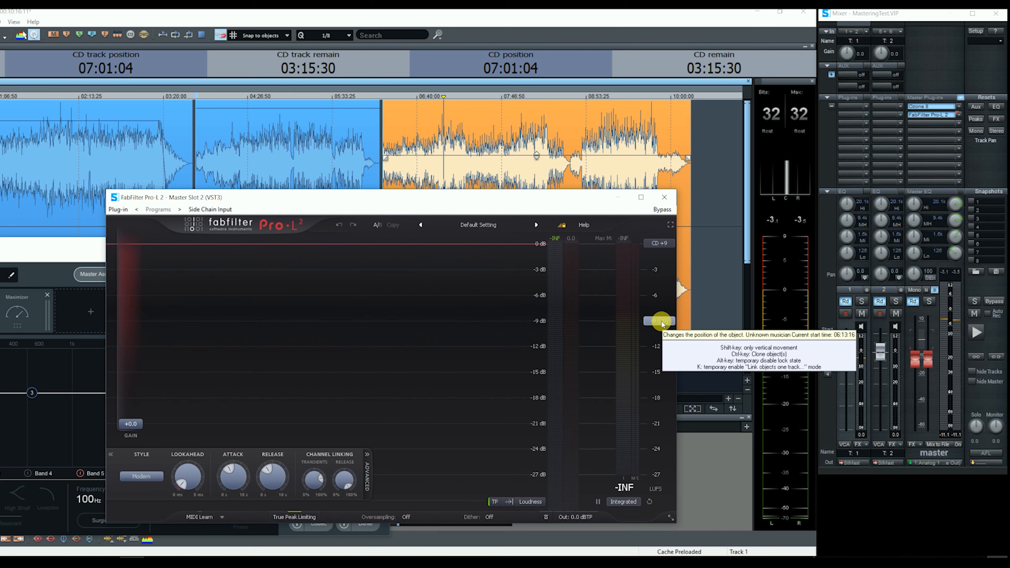
Play from early in the first song, reset Integrated, and raise Pro-L 2 gain to +4.8 dB.
click(57, 124)
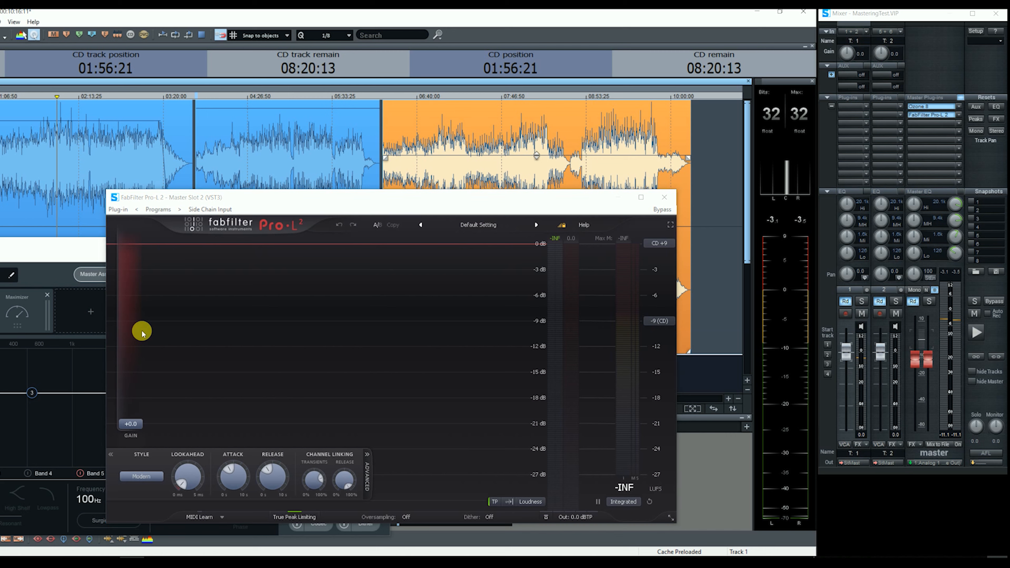
key(space)
drag(120, 424, 132, 385)
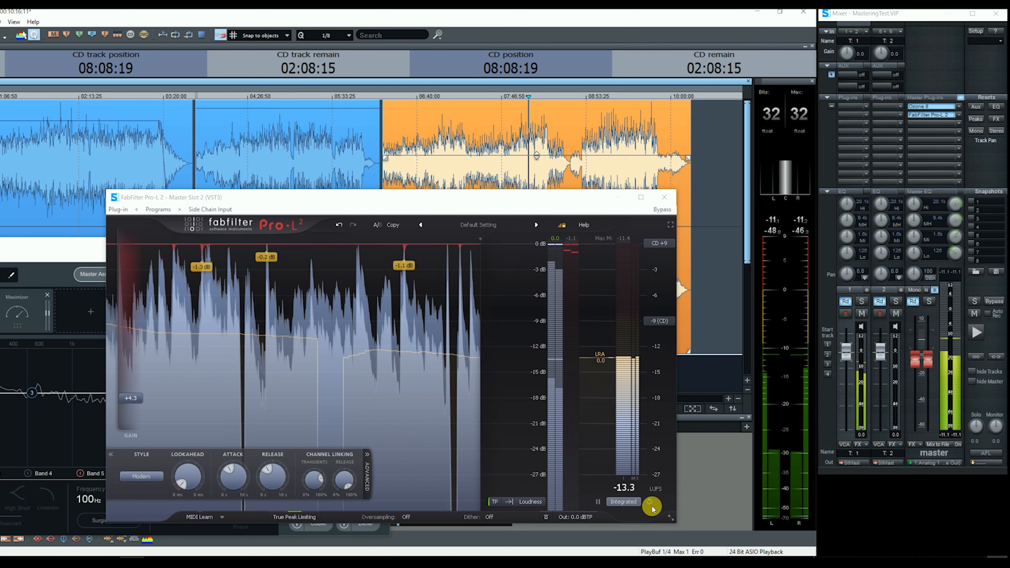
click(649, 501)
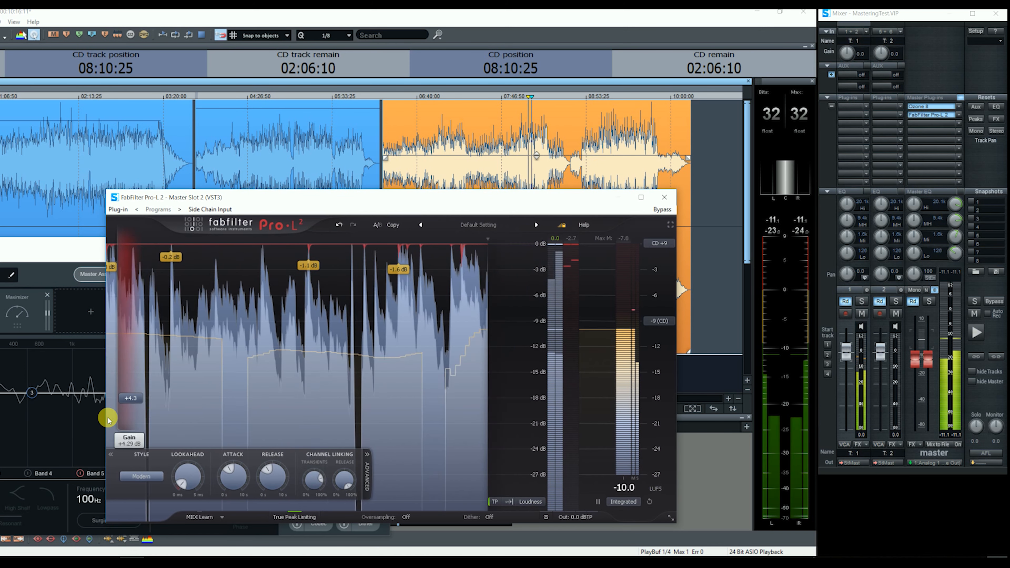
click(133, 398)
drag(133, 400, 132, 395)
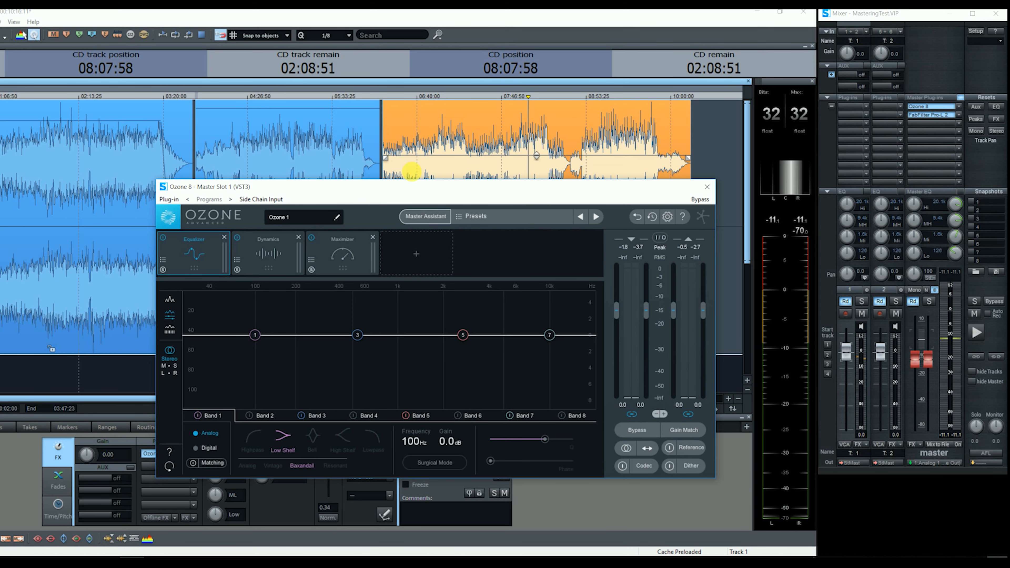
Remove Ozone's Equalizer module, switch Dynamics to Mid/Side, link the bands and show all four.
click(223, 237)
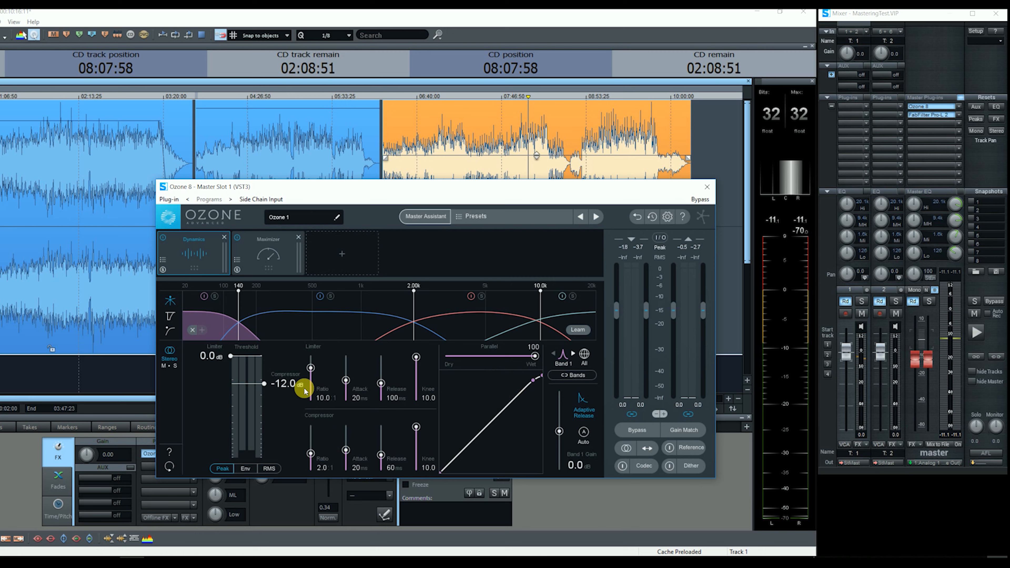
click(169, 367)
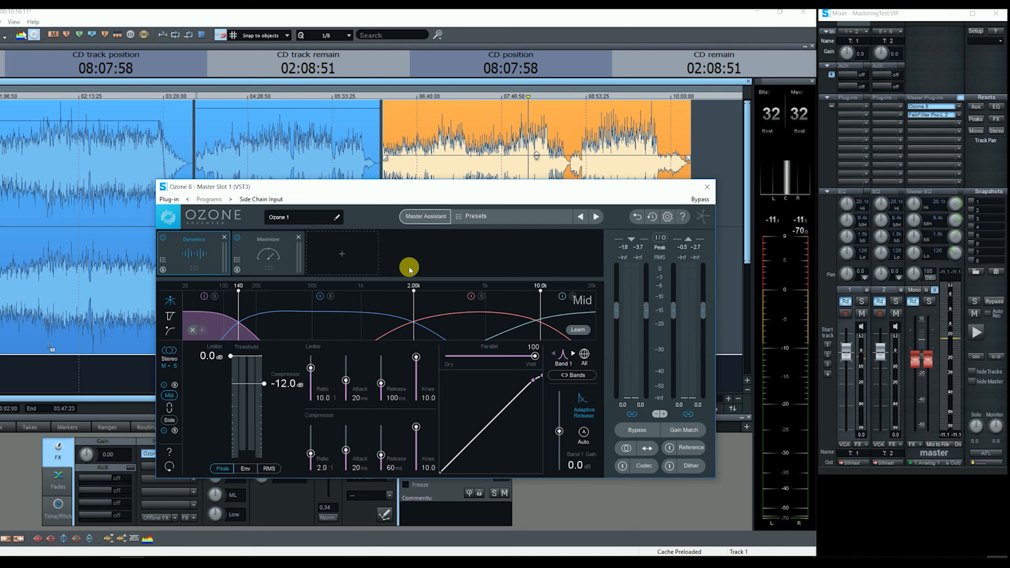
click(574, 375)
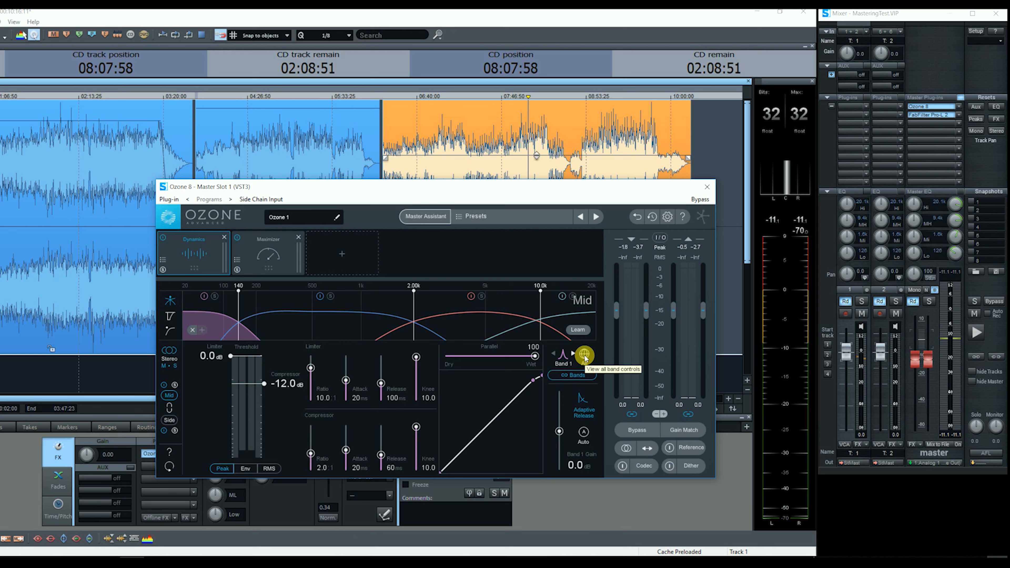
click(584, 355)
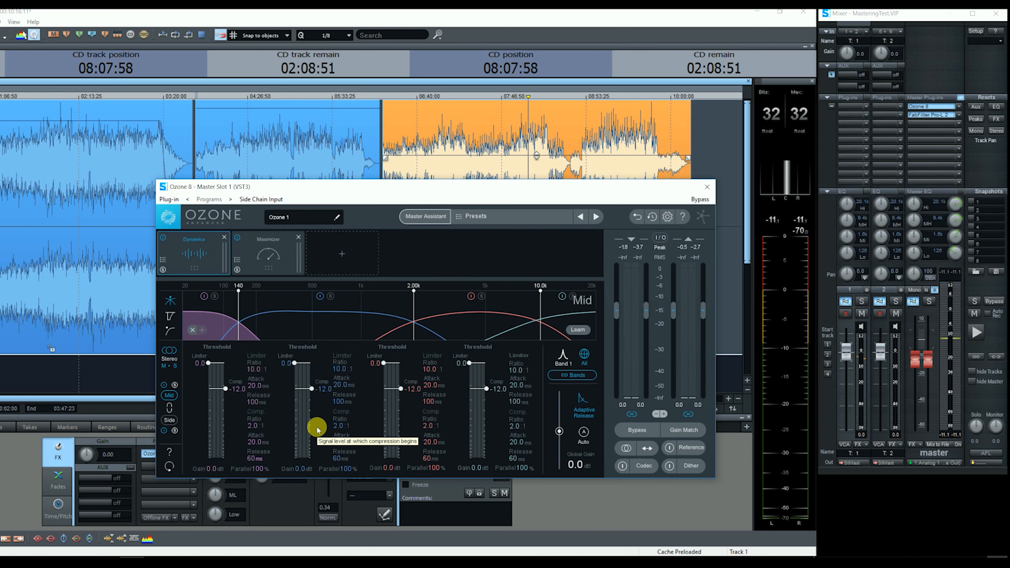
Set the Mid band 1 attack to 30 ms and drop the linked thresholds to -13.8 dB while playing.
double_click(255, 444)
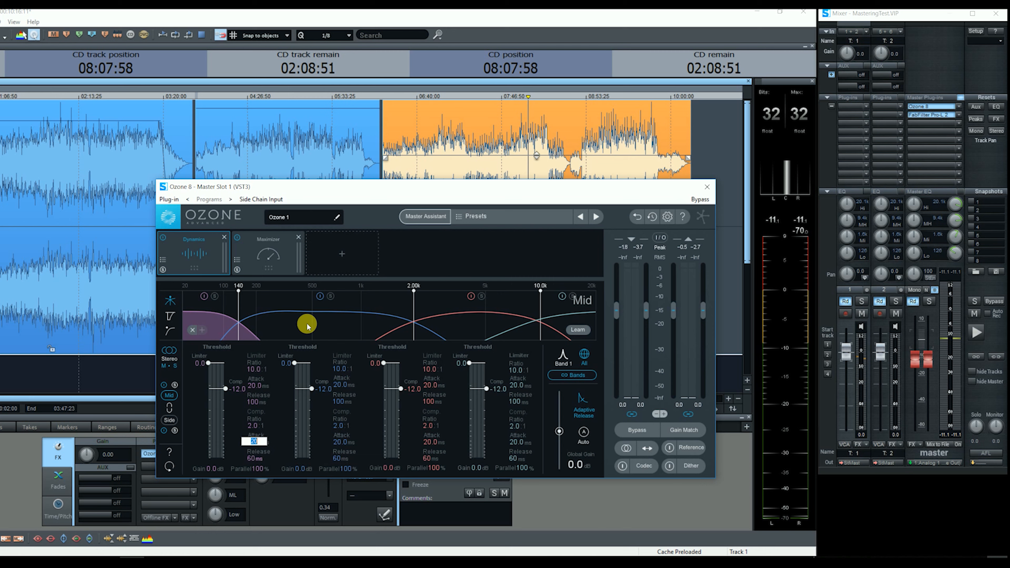
text(30)
key(Return)
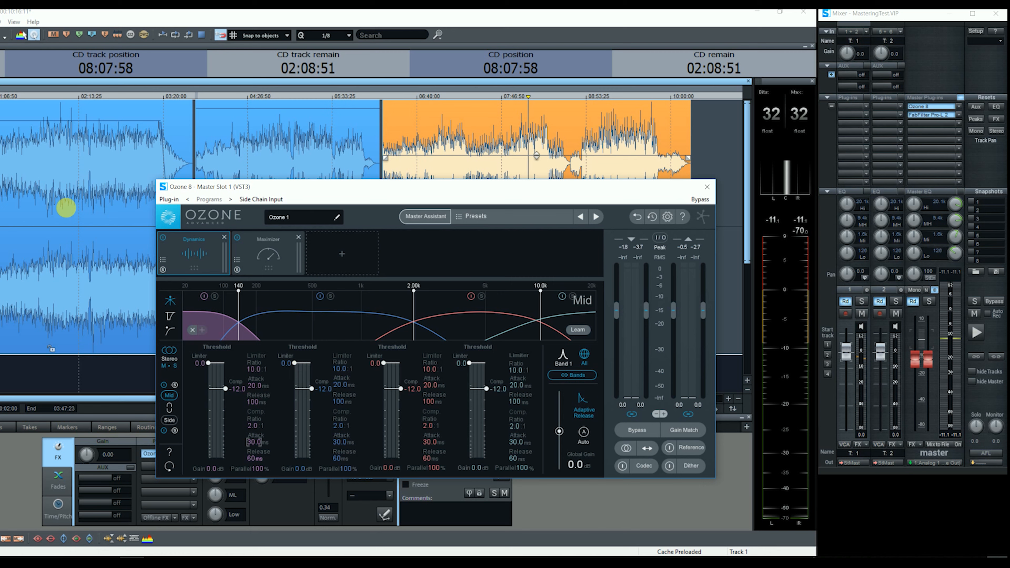
click(53, 138)
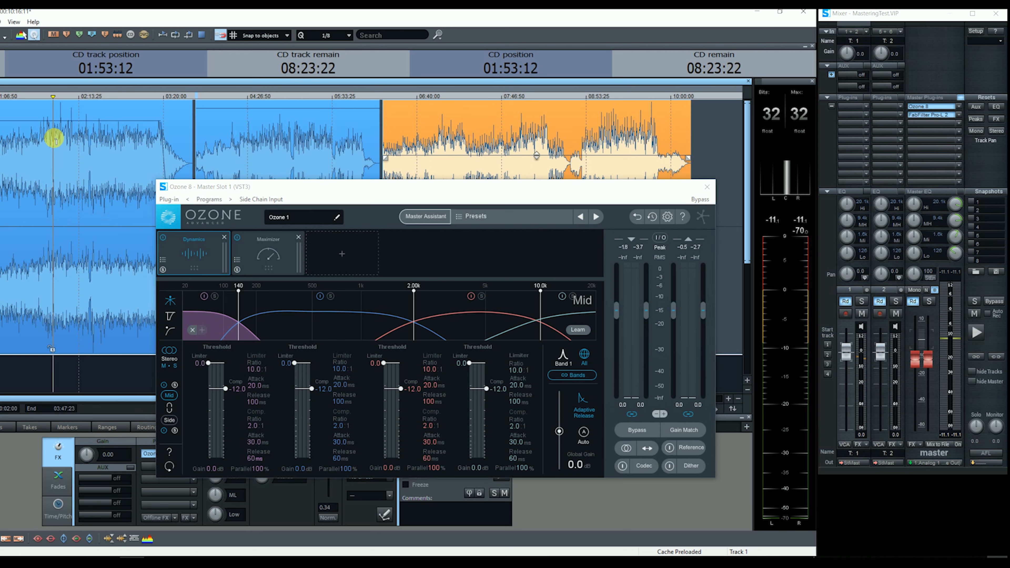
key(space)
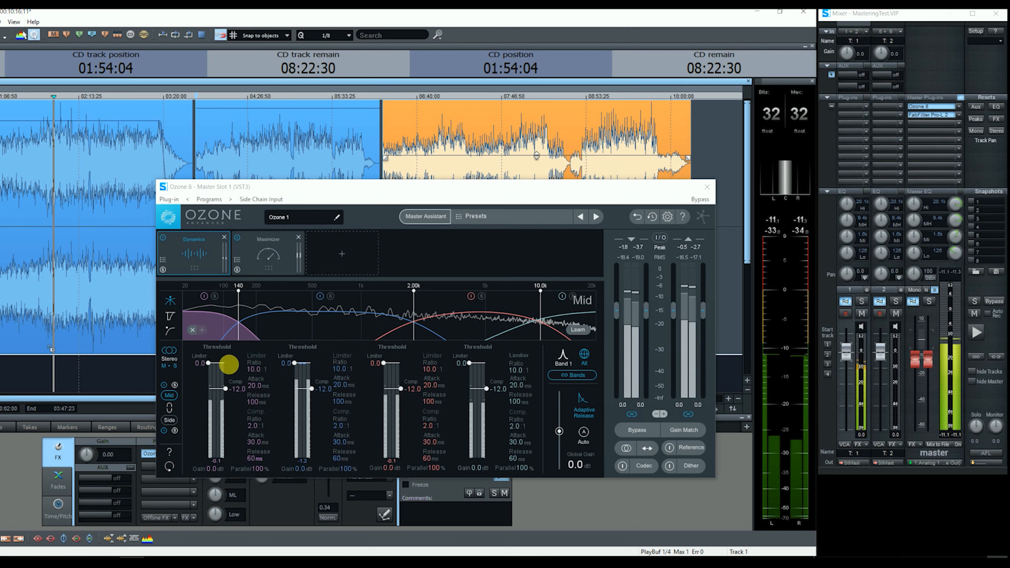
drag(314, 389, 312, 392)
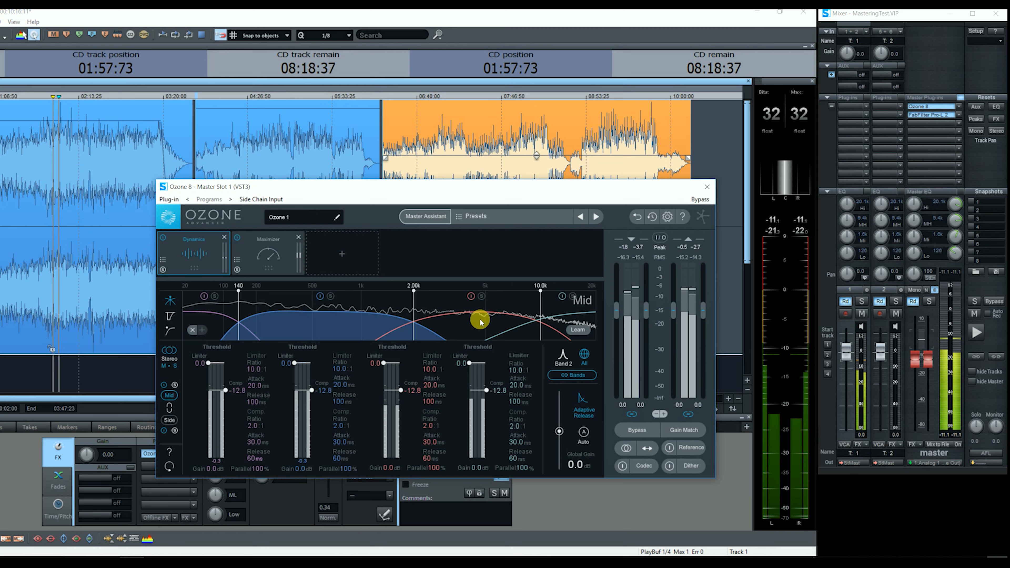
drag(310, 390, 313, 393)
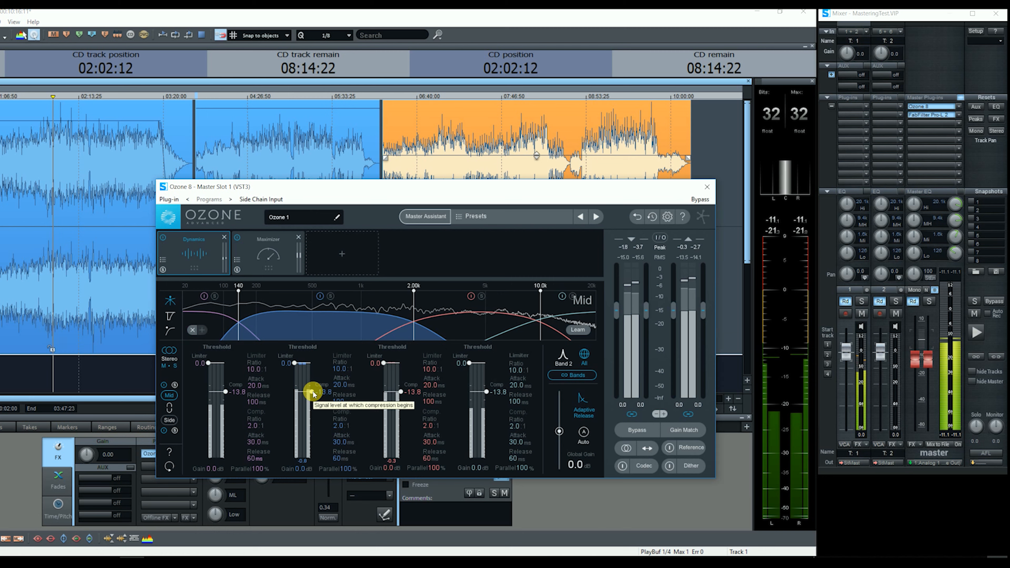
key(space)
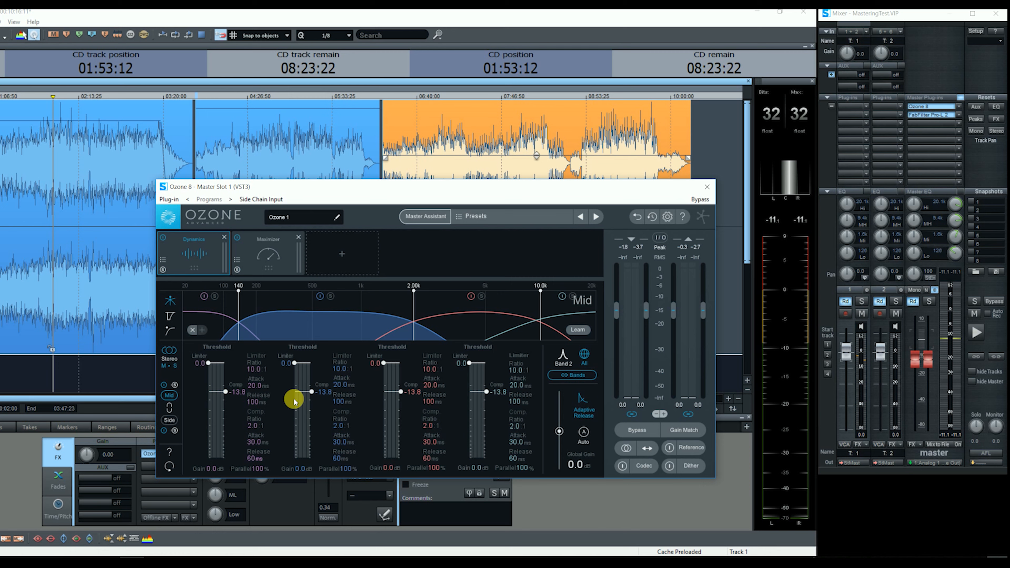
Set the Side band 1 attack to 30 ms and lower the linked thresholds to -21.9 dB while playing.
click(192, 434)
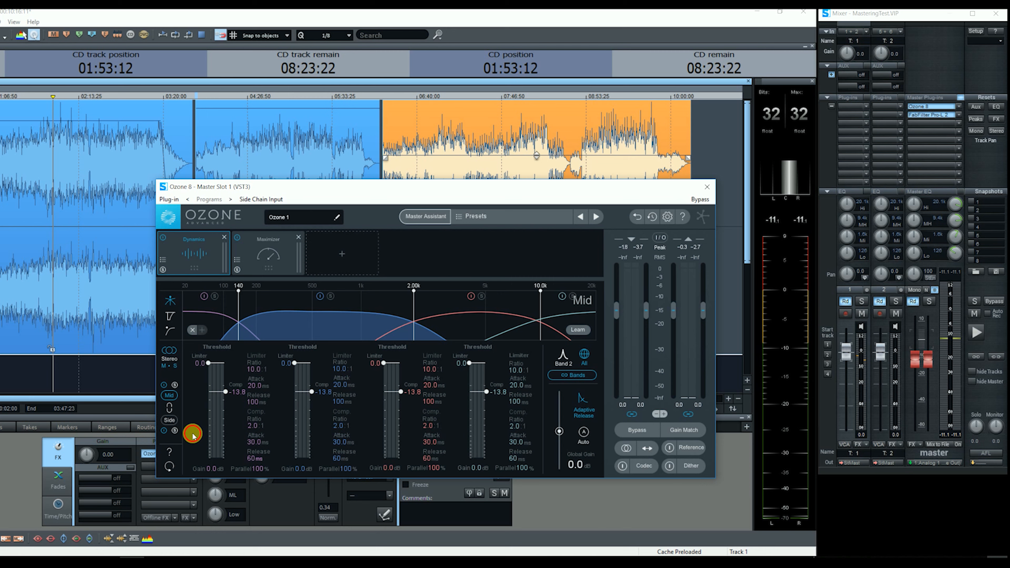
double_click(255, 442)
text(30)
click(290, 340)
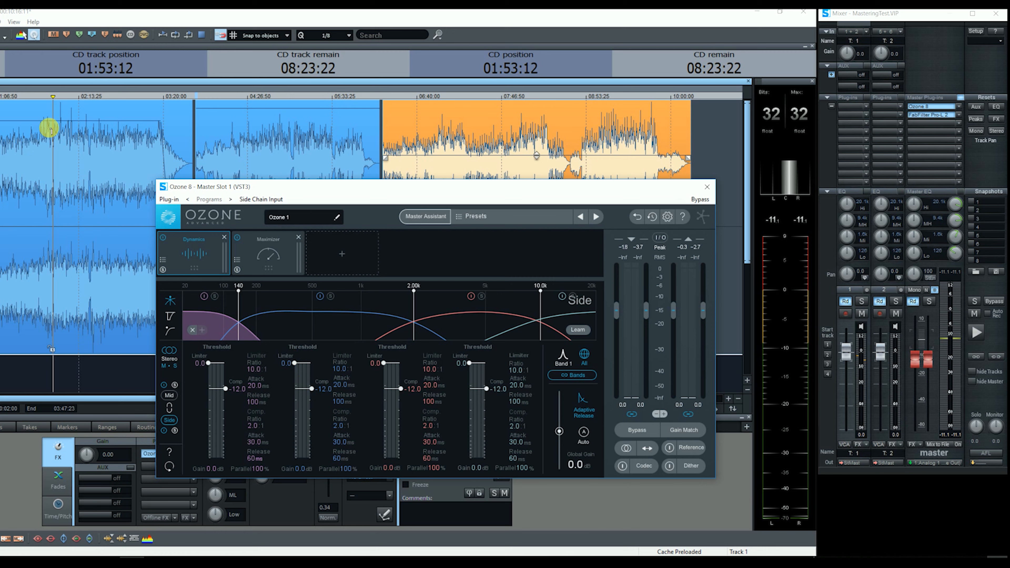
key(space)
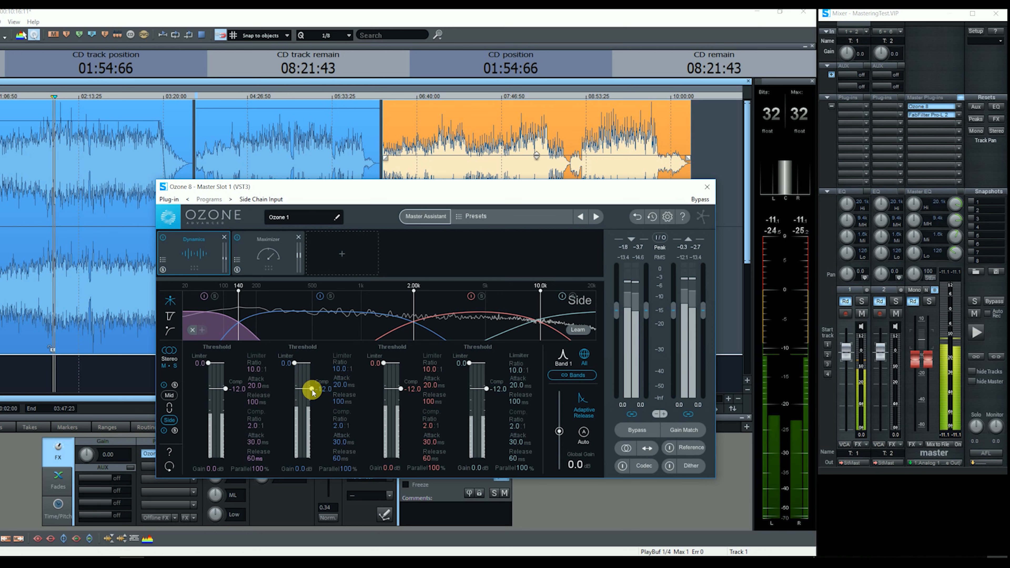
drag(311, 389, 312, 405)
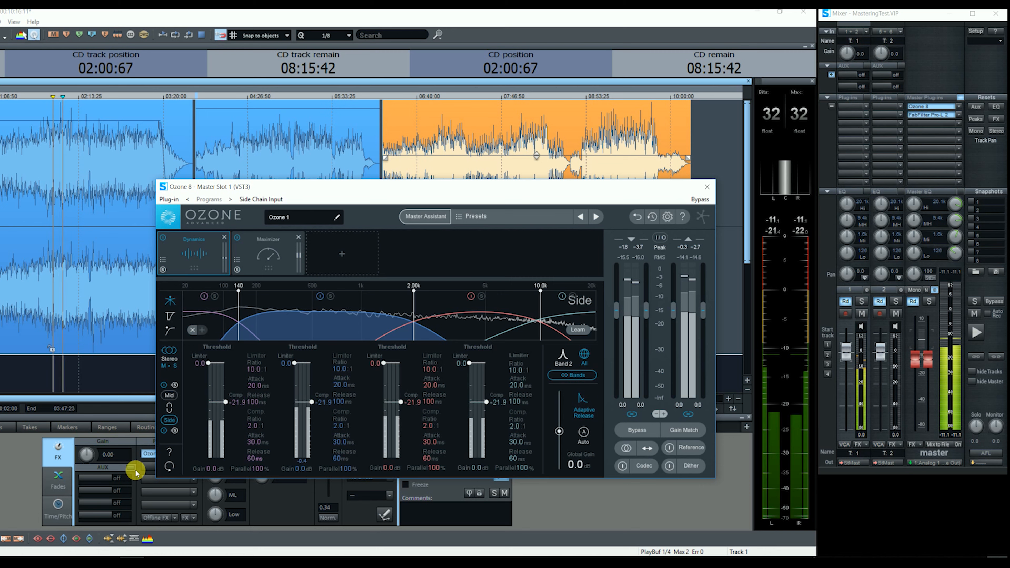
key(space)
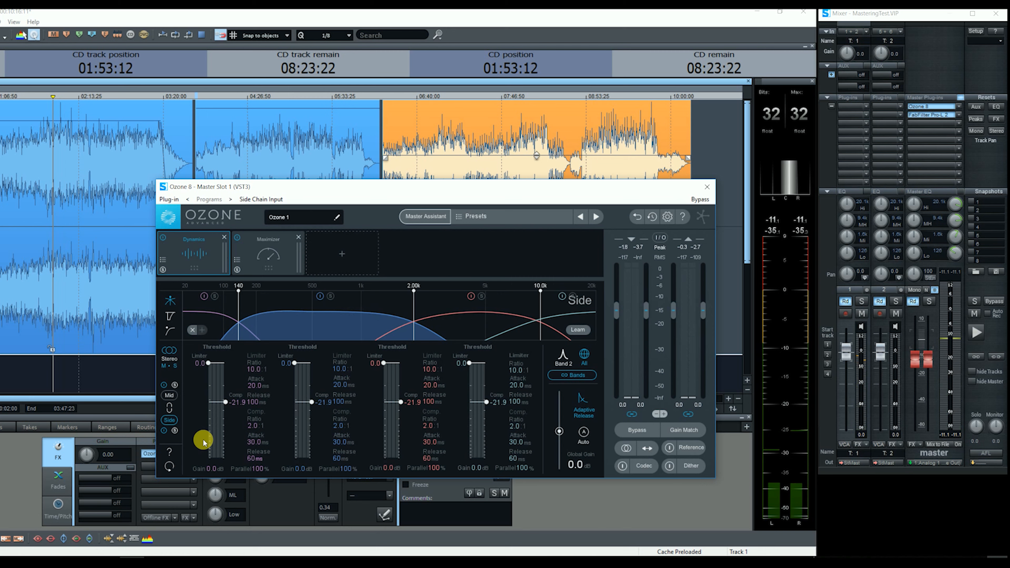
Set the band gain to 3.0 dB, correcting a mistyped 30.
click(212, 471)
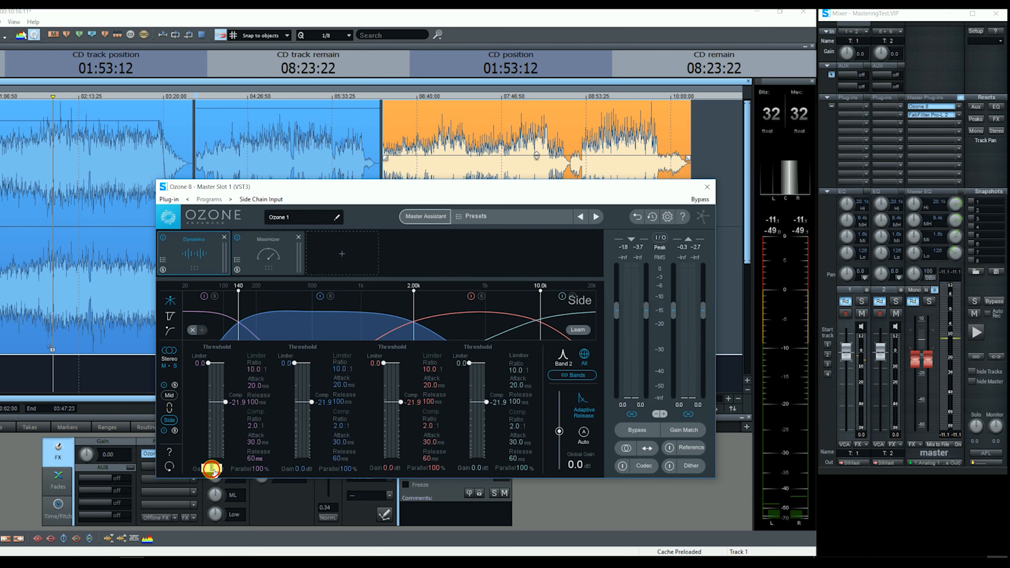
text(30)
click(288, 368)
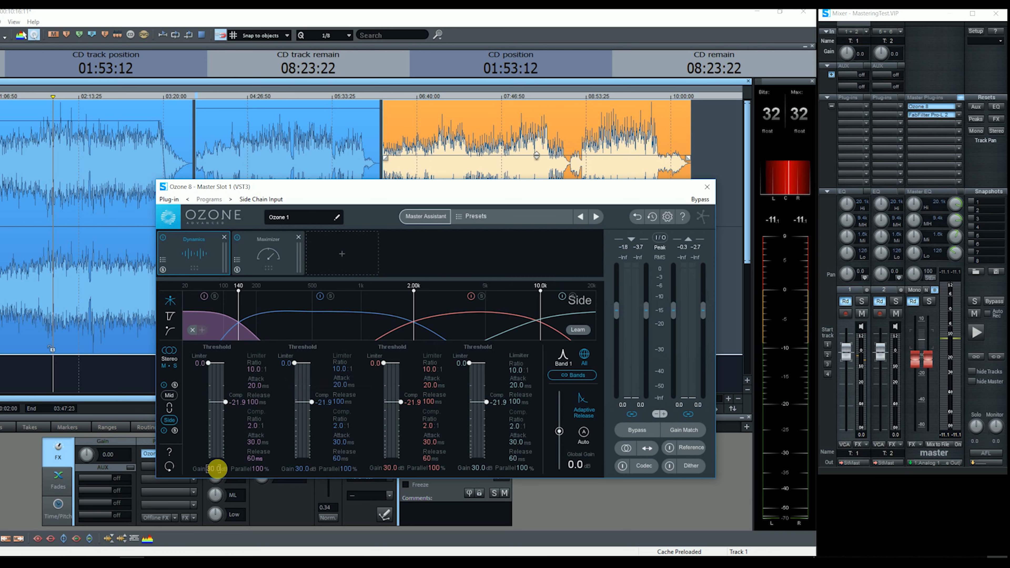
click(214, 468)
text(3)
key(Return)
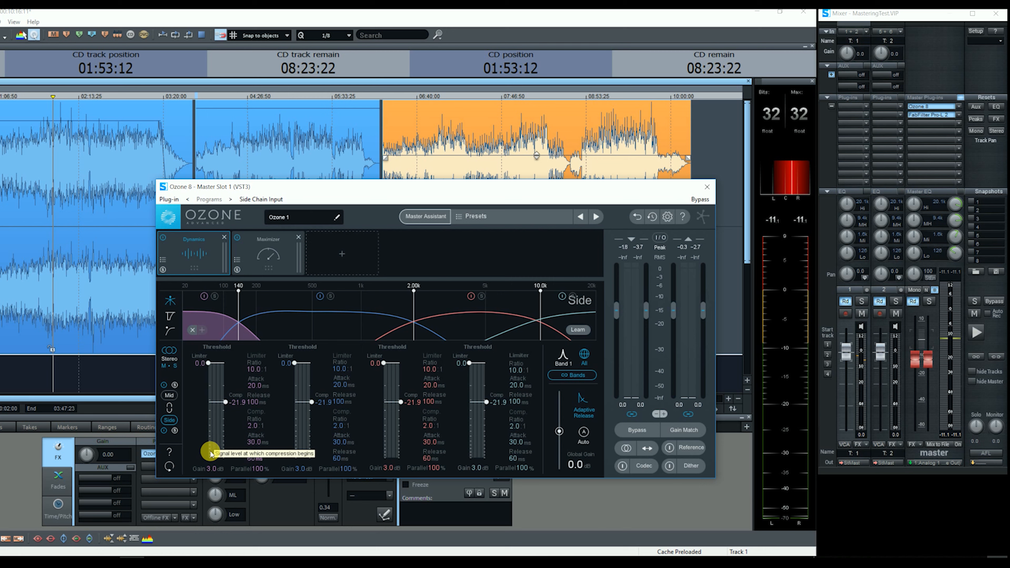
Turn on Gain Match and toggle Ozone's Bypass to compare during playback.
click(45, 142)
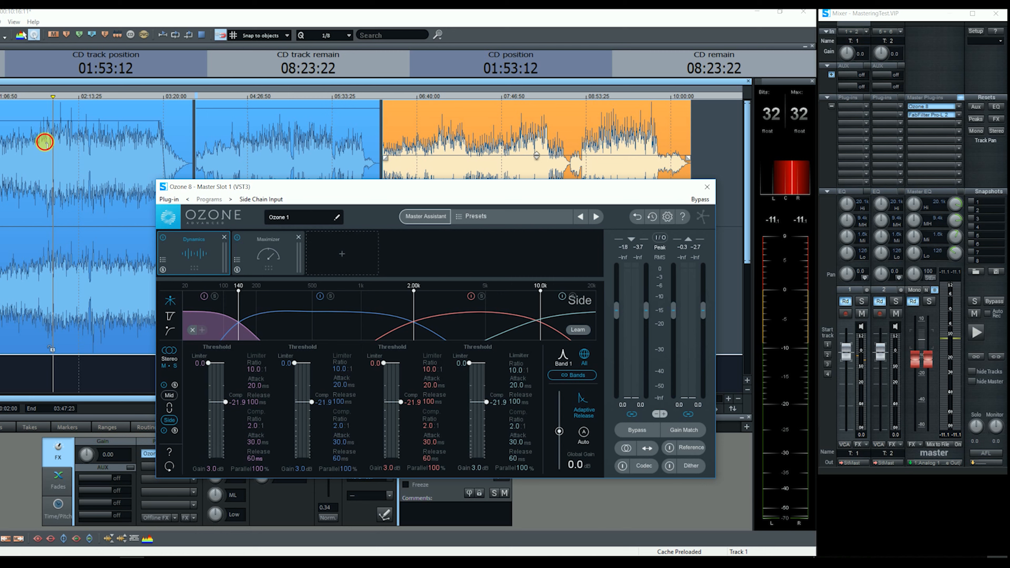
key(space)
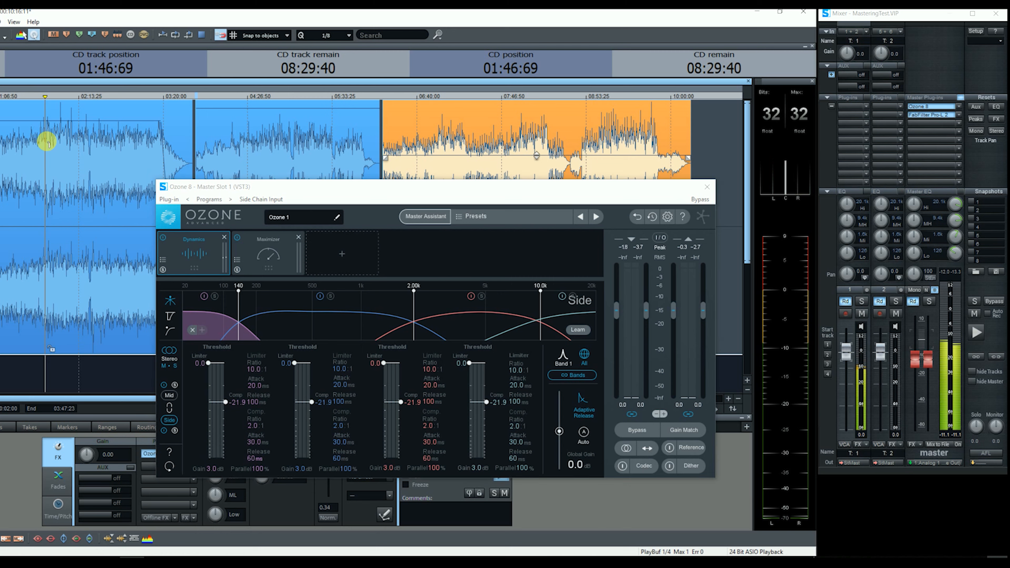
click(683, 430)
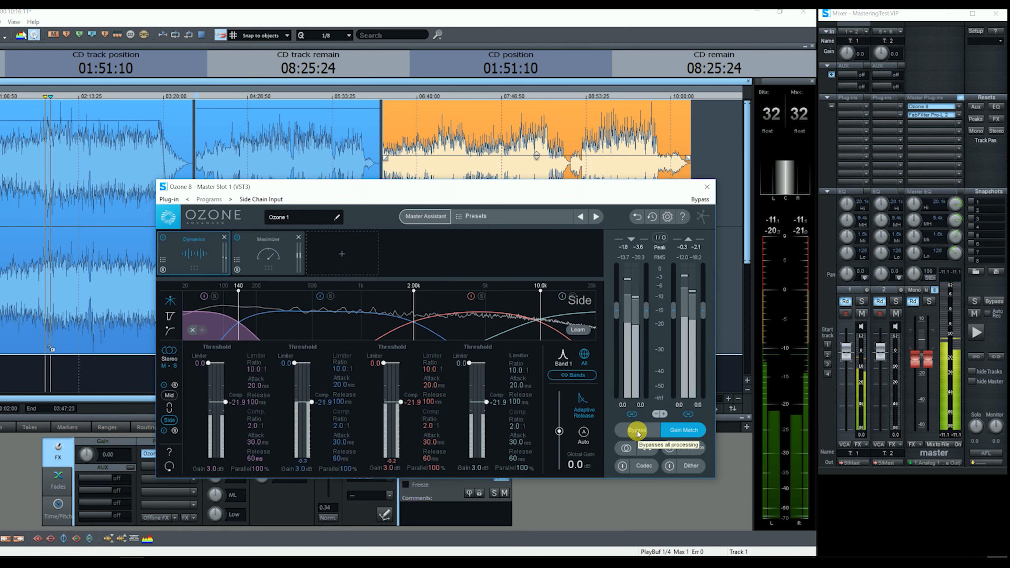
click(636, 430)
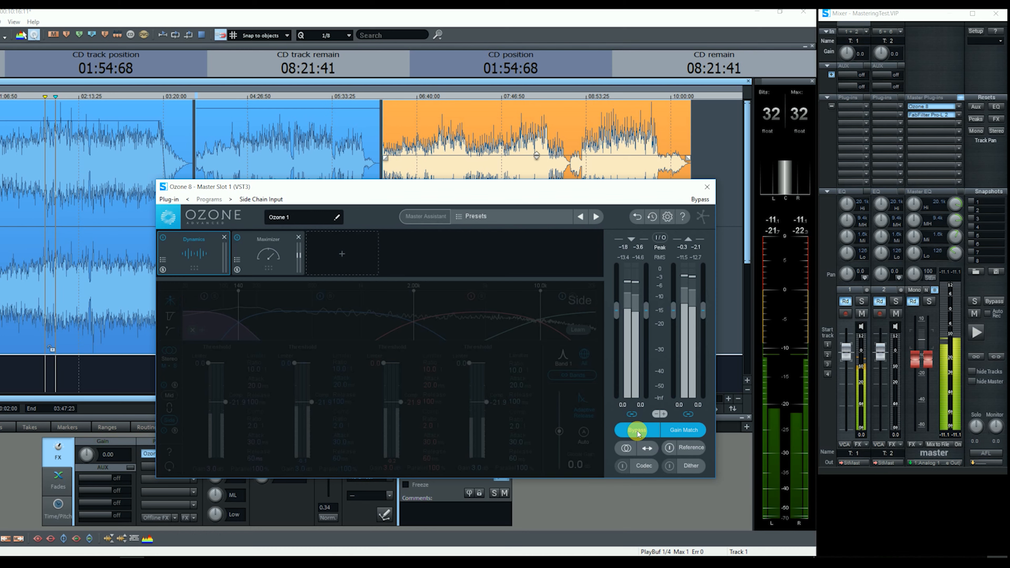
click(636, 429)
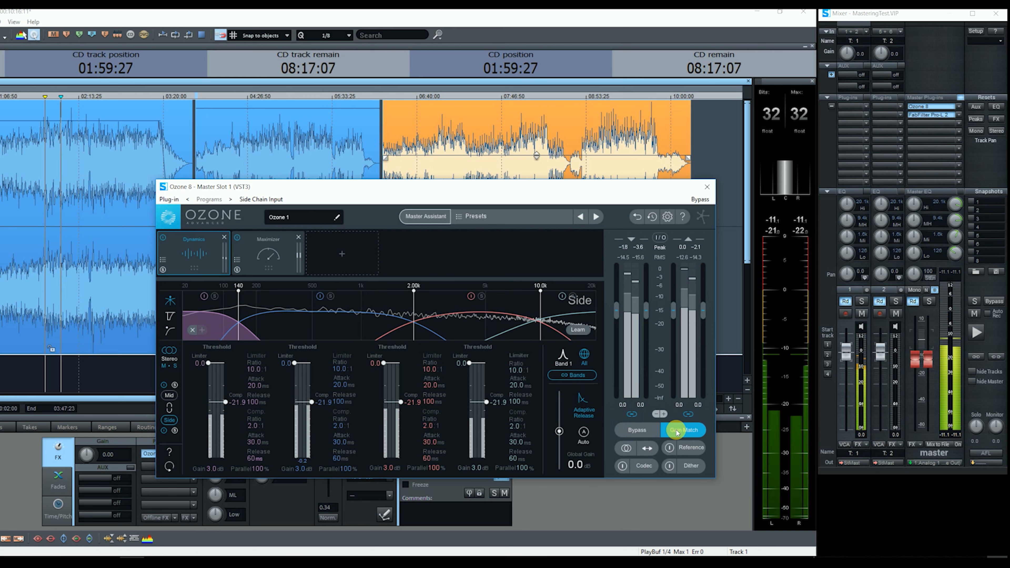
key(space)
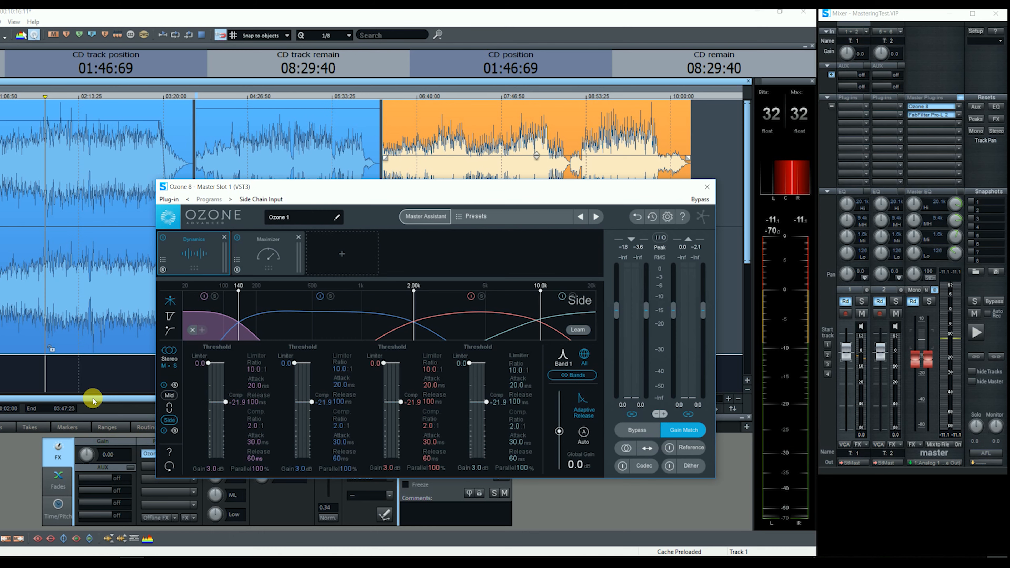
Enable 1:1 in Pro-L 2, set its output ceiling to -0.5 dBTP, and close the limiter.
click(919, 116)
drag(477, 197, 400, 127)
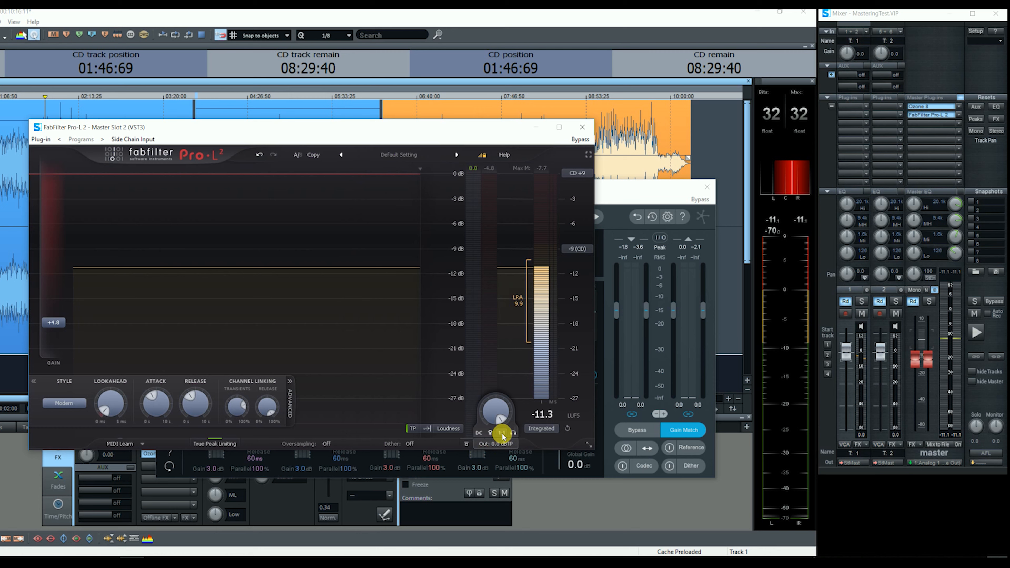
click(501, 432)
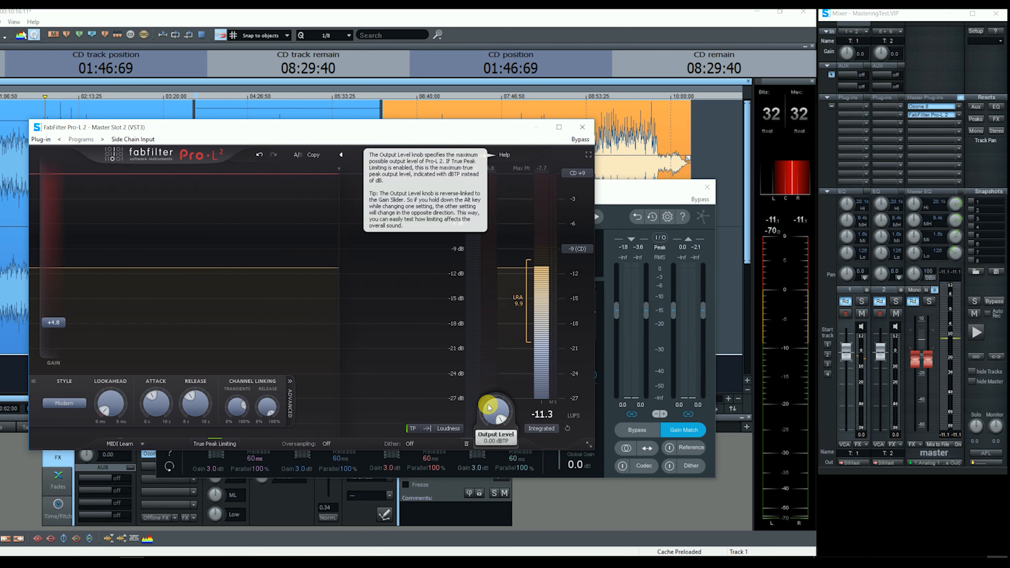
drag(486, 416, 491, 458)
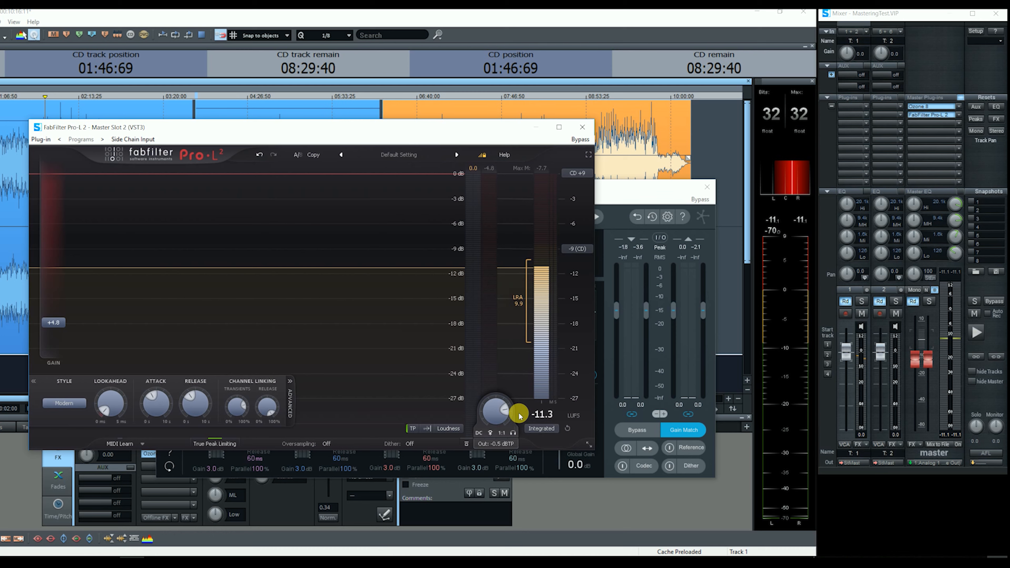
click(581, 127)
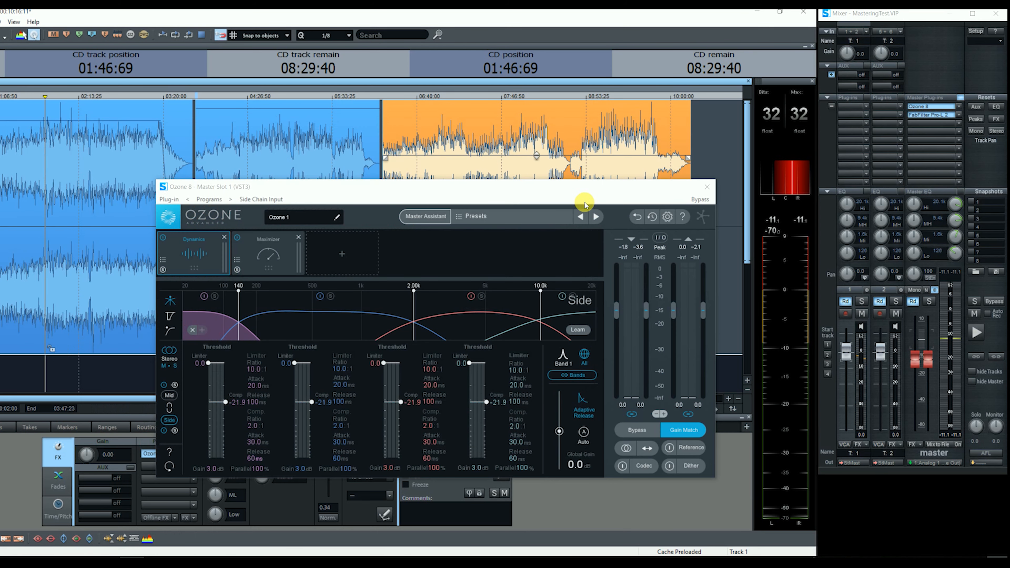
Add a Vintage Compressor after Dynamics in the Ozone chain and show the gain-reduction trace.
click(294, 291)
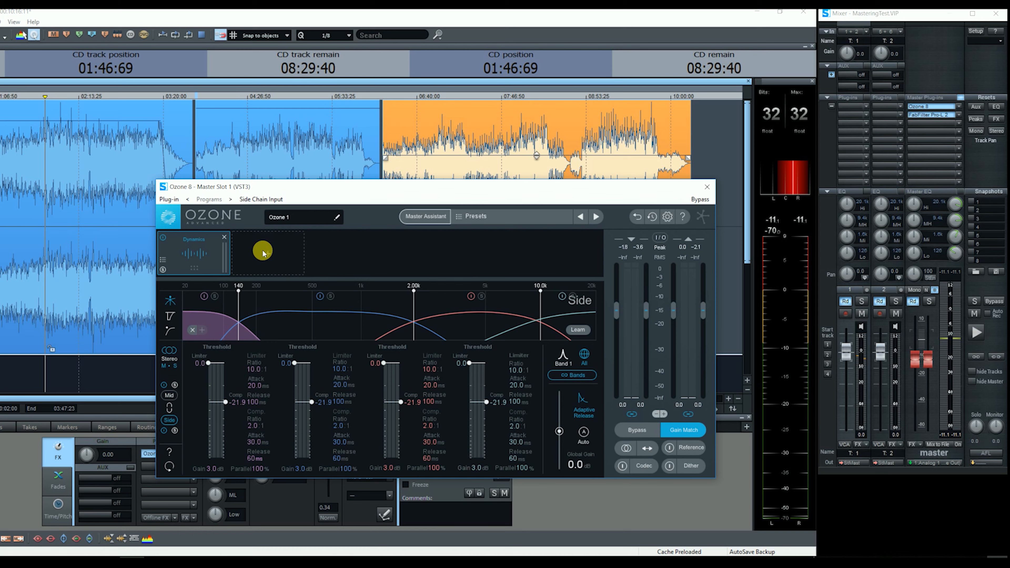
click(263, 253)
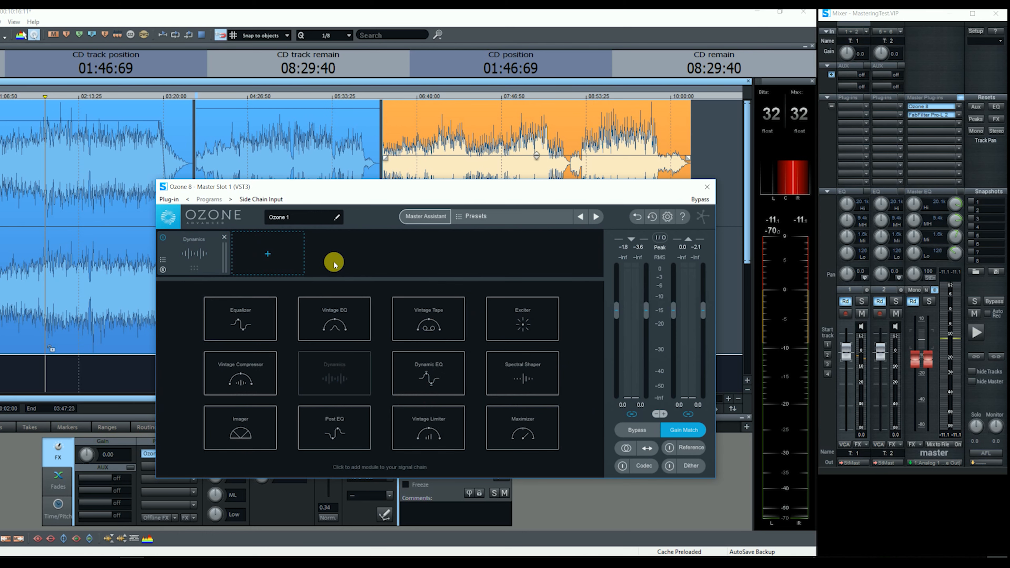
click(228, 371)
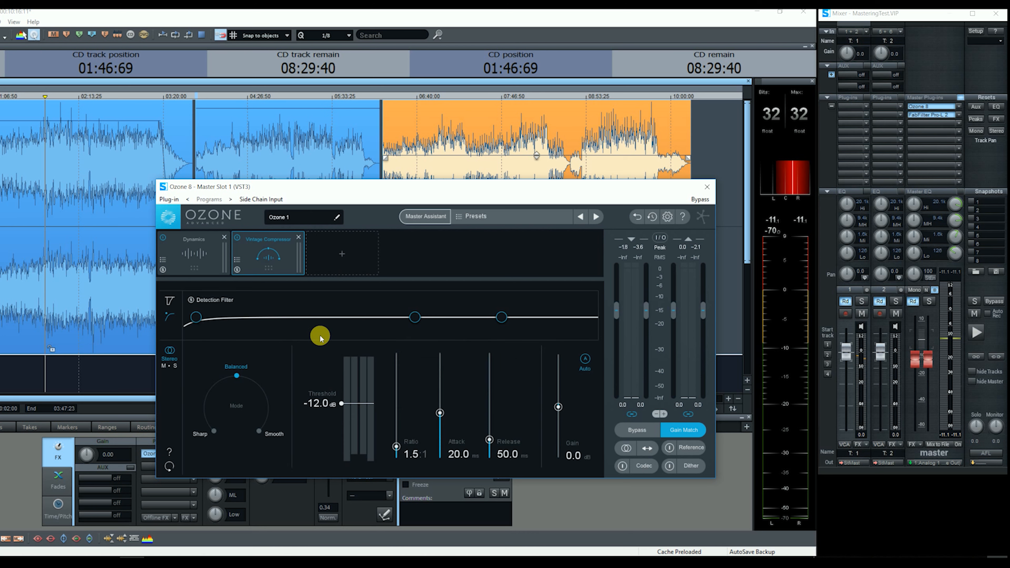
click(169, 301)
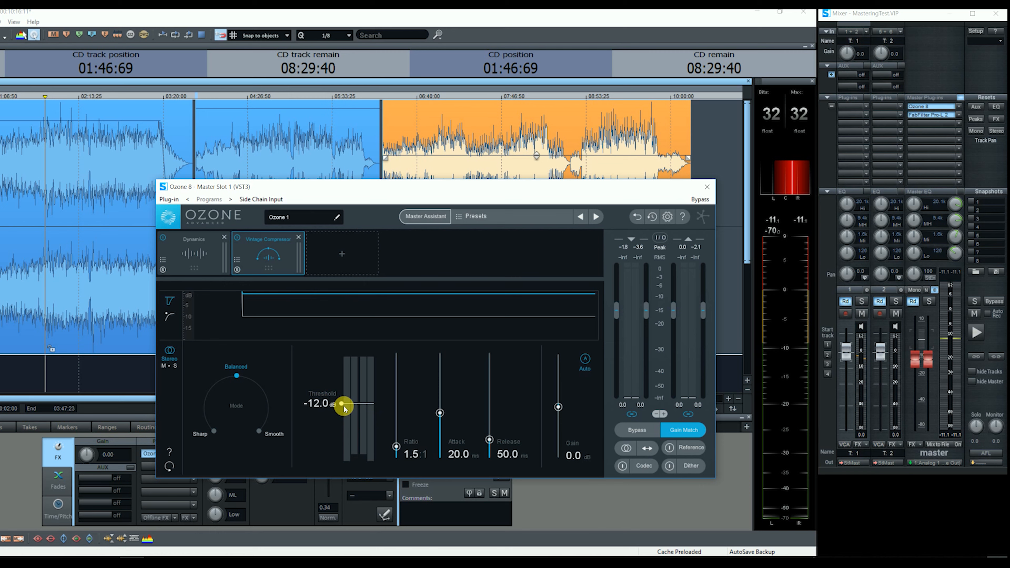
Lower the Vintage Compressor threshold to -16.2 dB while the mix plays.
key(space)
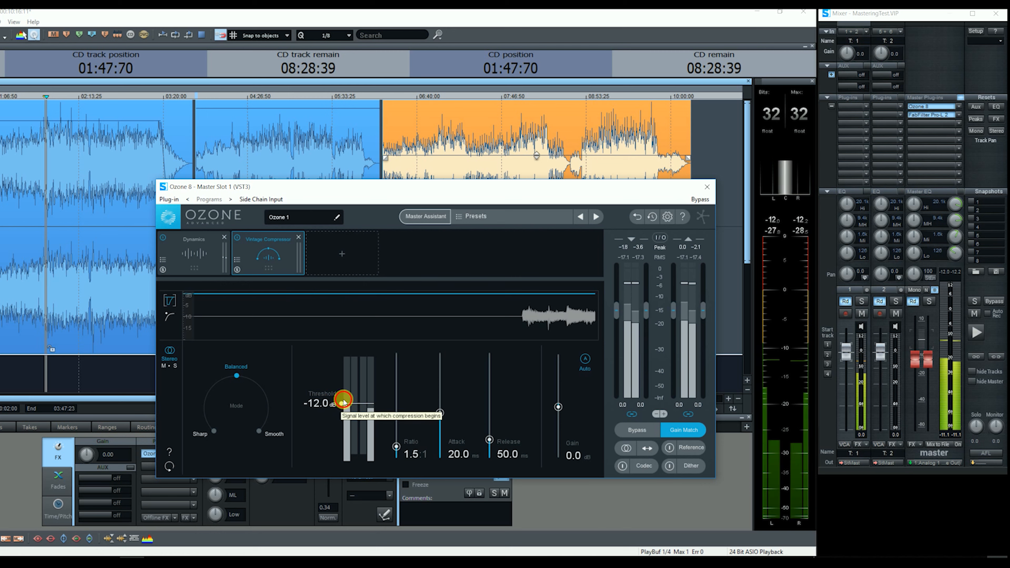
drag(343, 400, 342, 408)
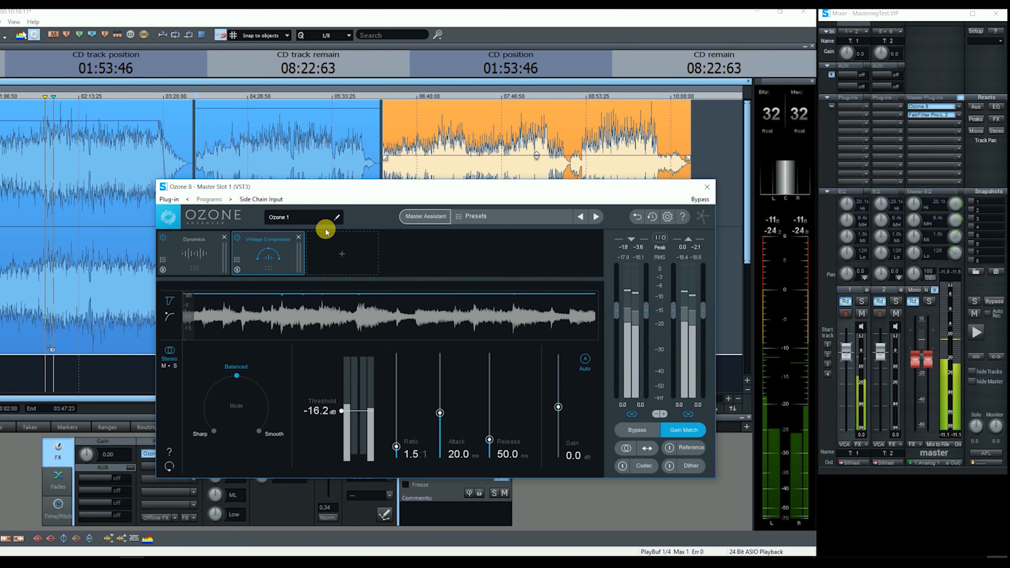
key(space)
click(338, 253)
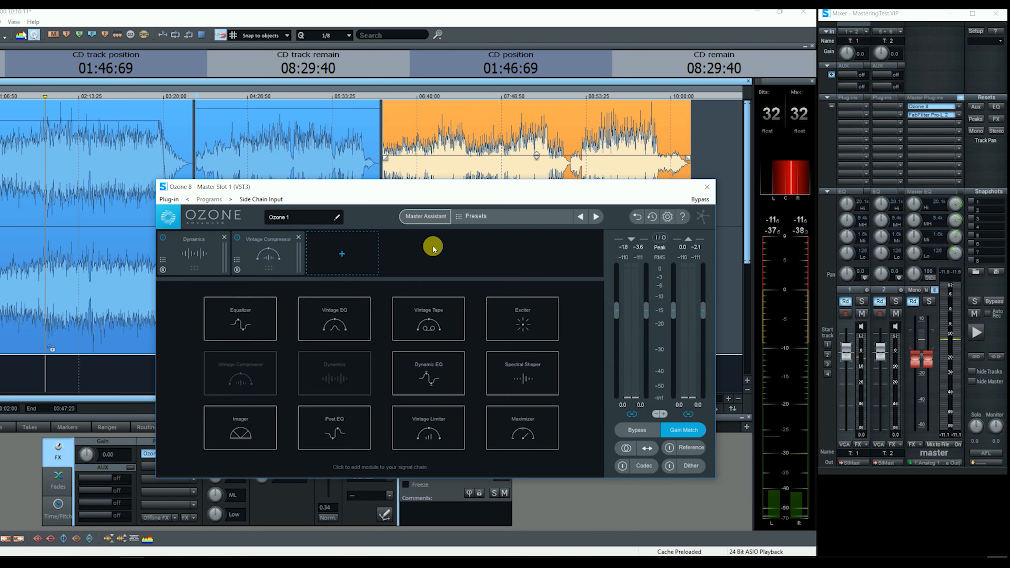
Add Vintage Tape at speed 15 with 6.4 dB drive, 7.4 harmonics and 4.6 high emphasis.
click(428, 324)
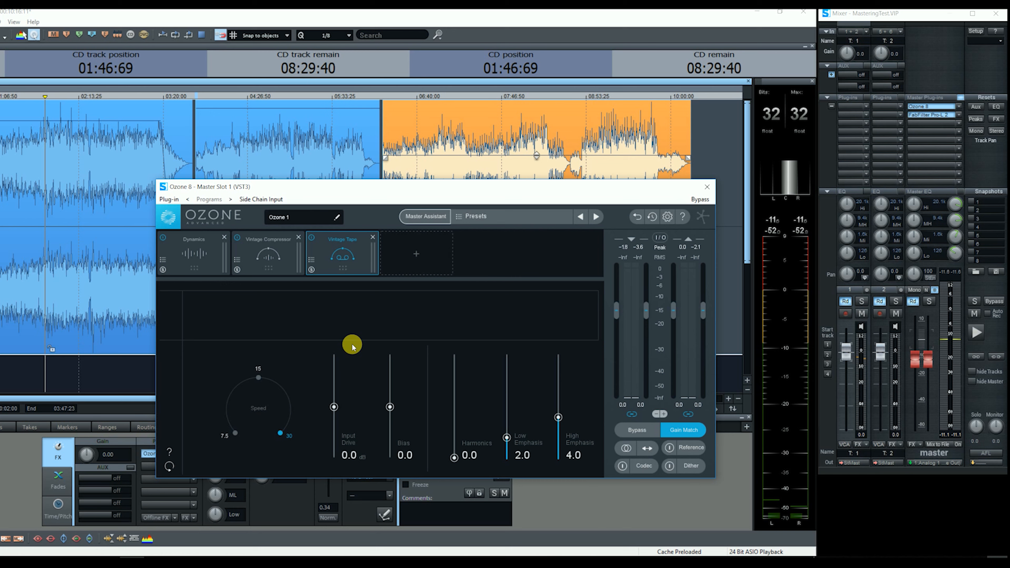
key(space)
click(258, 377)
drag(454, 459, 462, 383)
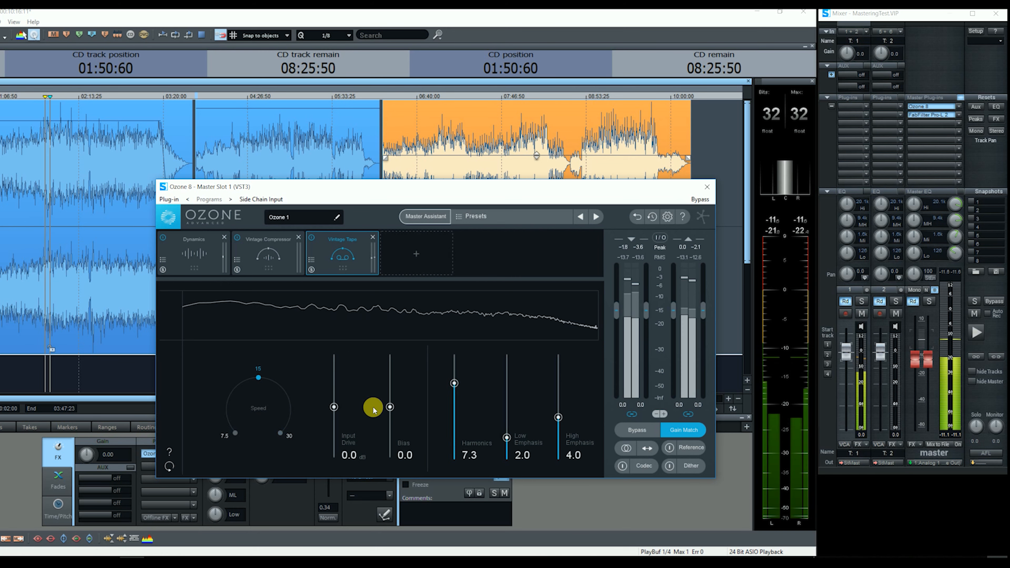
drag(333, 407, 334, 383)
drag(561, 407, 559, 411)
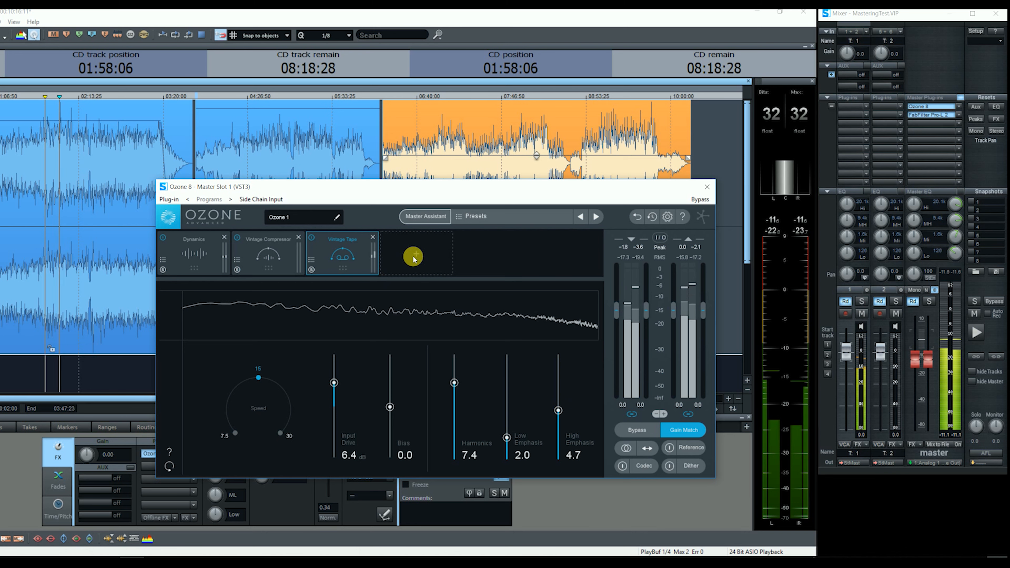
click(412, 255)
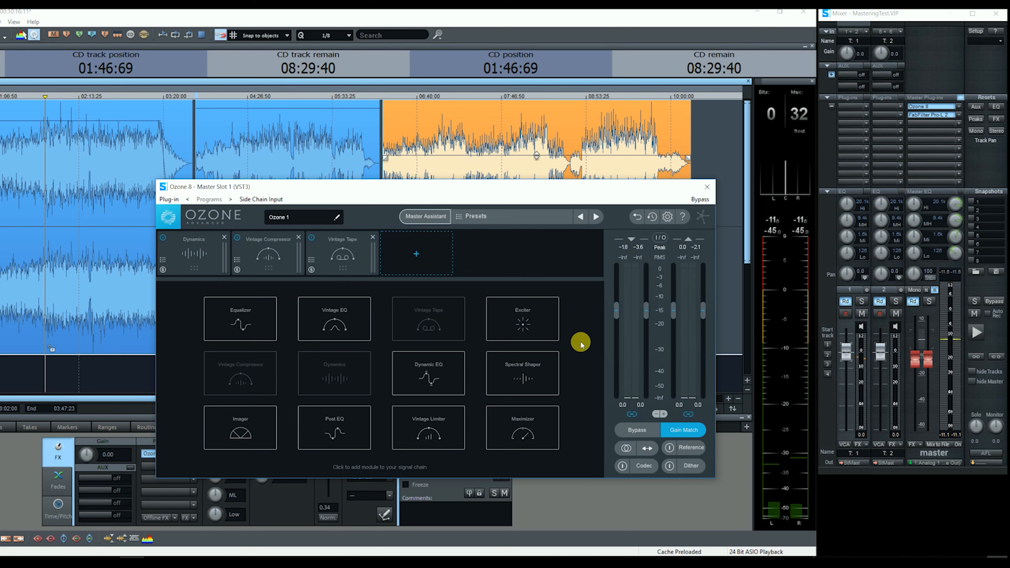
Add an Exciter to the Ozone chain and raise the amount on all four bands.
click(532, 329)
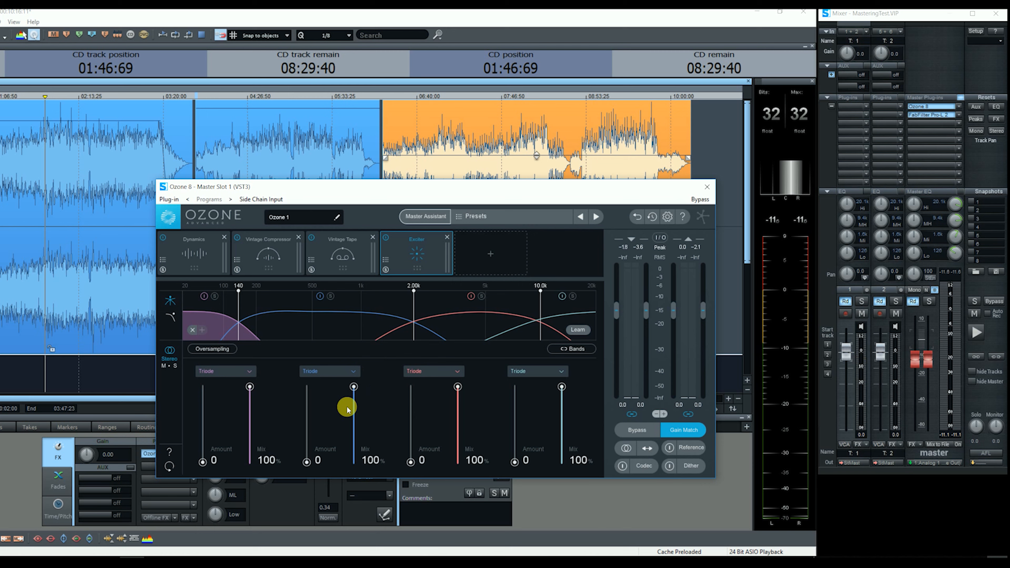
key(space)
drag(202, 461, 203, 443)
drag(306, 461, 307, 438)
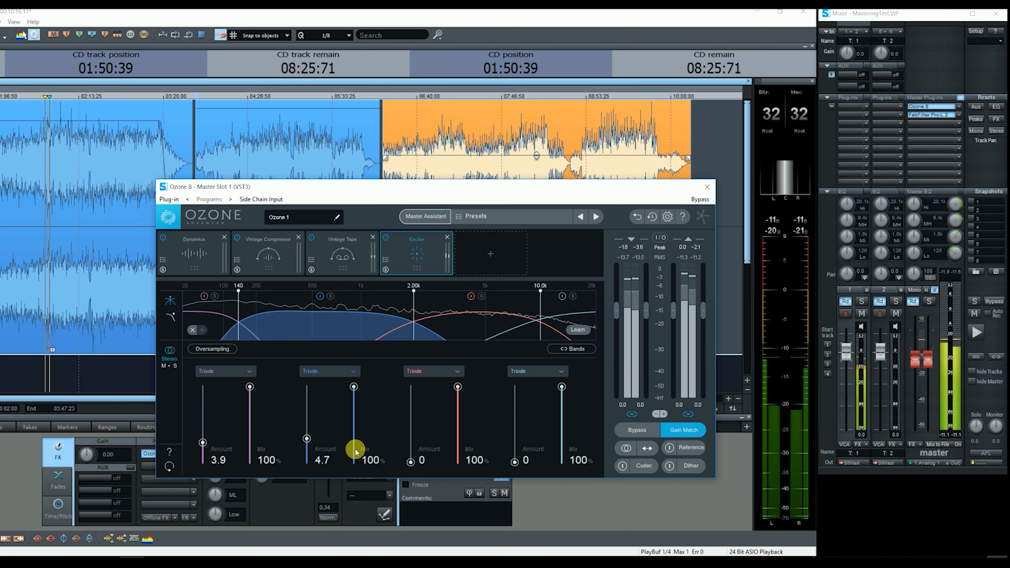
drag(410, 461, 411, 436)
drag(514, 461, 514, 429)
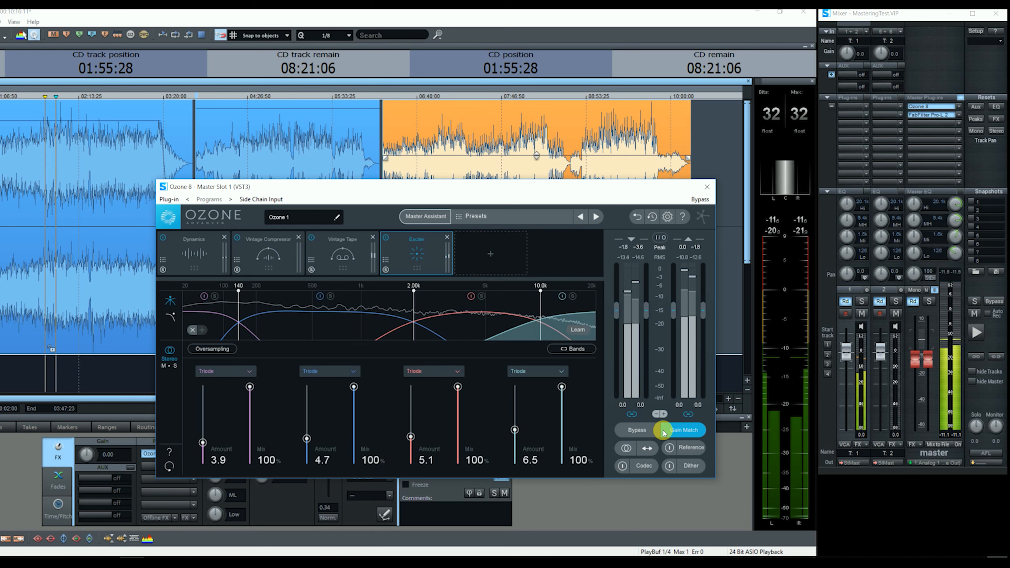
Bypass Ozone to compare the exciter, then re-enable its processing.
click(637, 431)
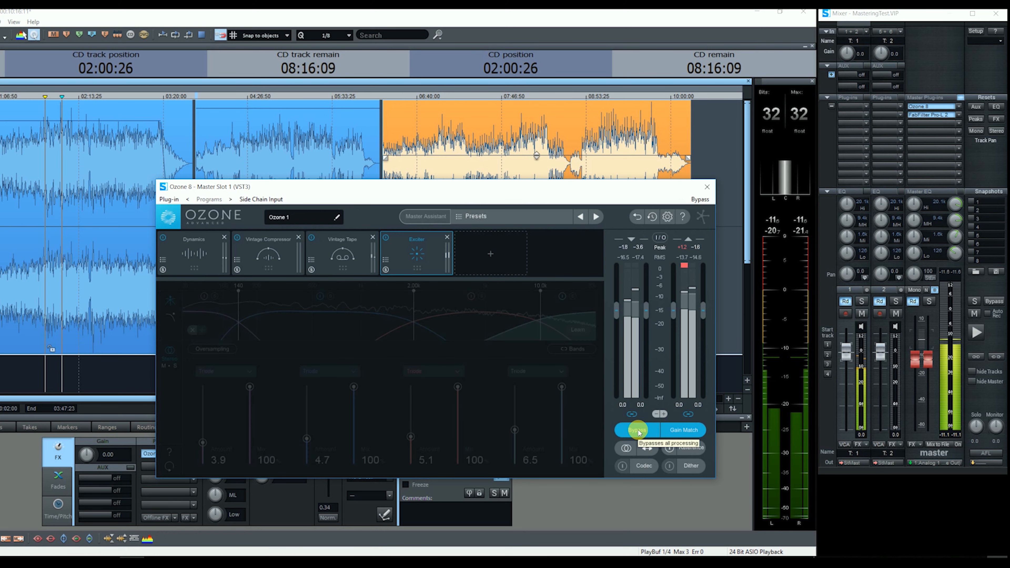
click(637, 431)
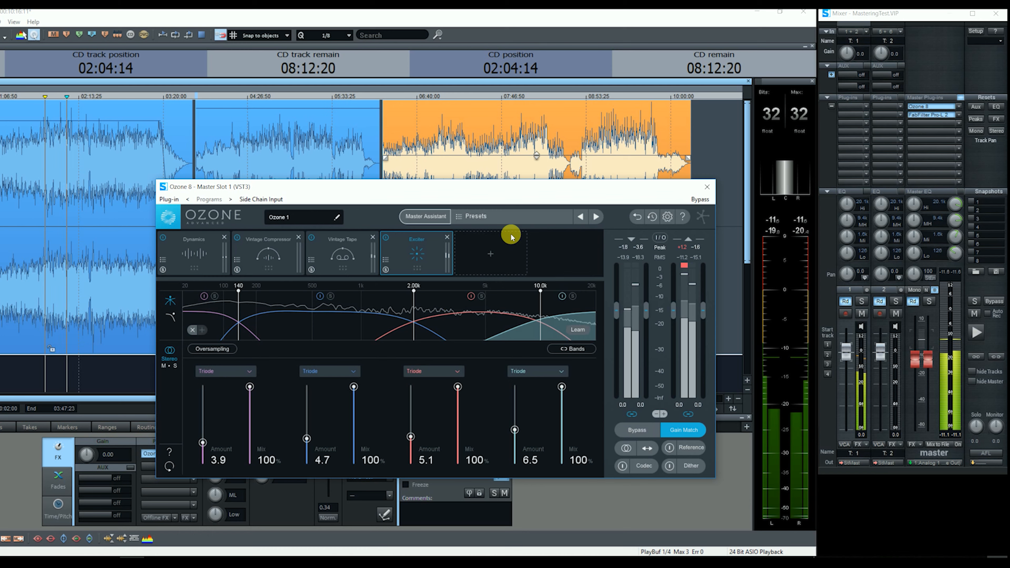
click(486, 257)
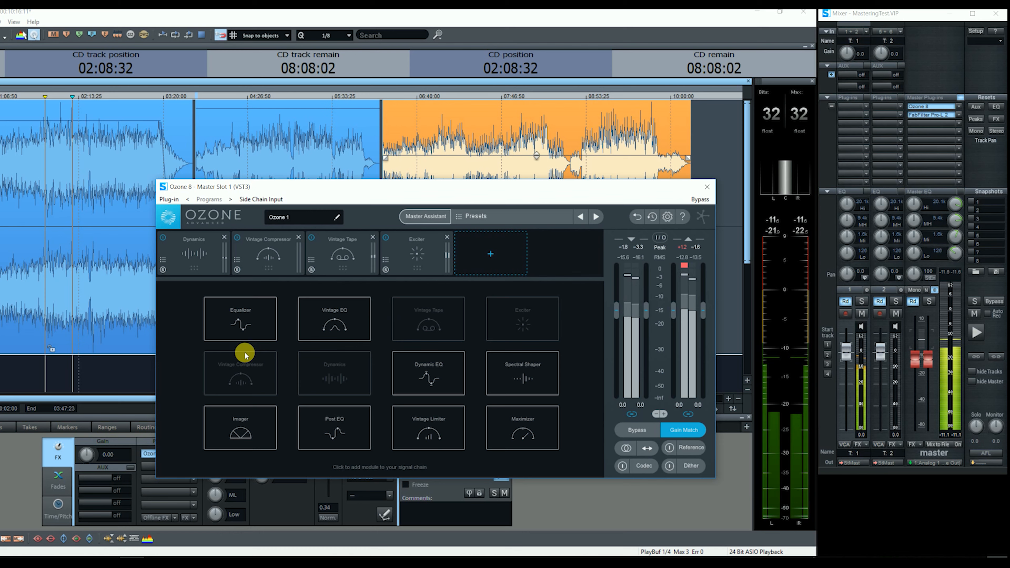
Add a Vintage Limiter with threshold -3.0 dB and ceiling -1.2 dB.
click(421, 429)
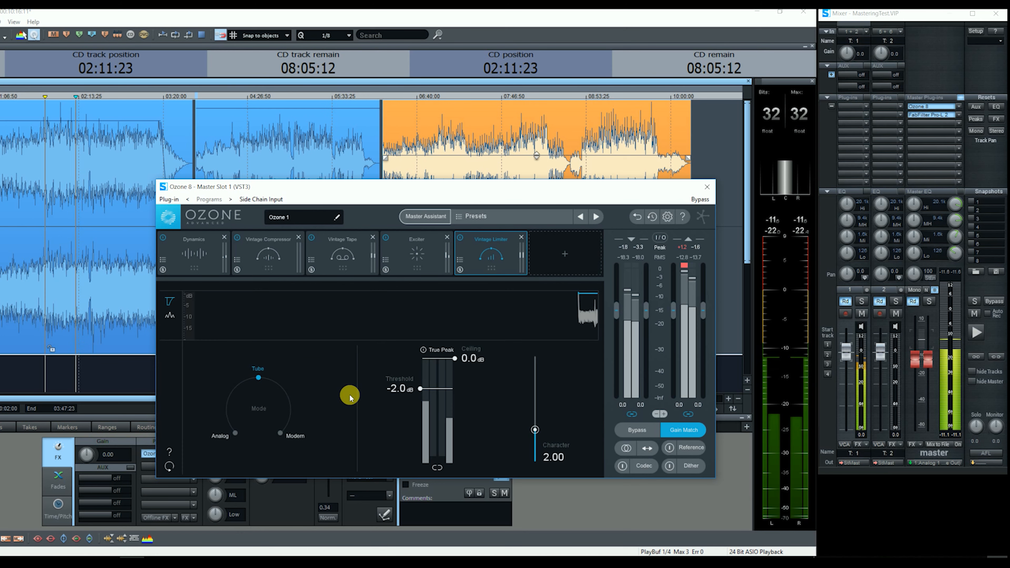
click(420, 388)
drag(421, 389, 420, 402)
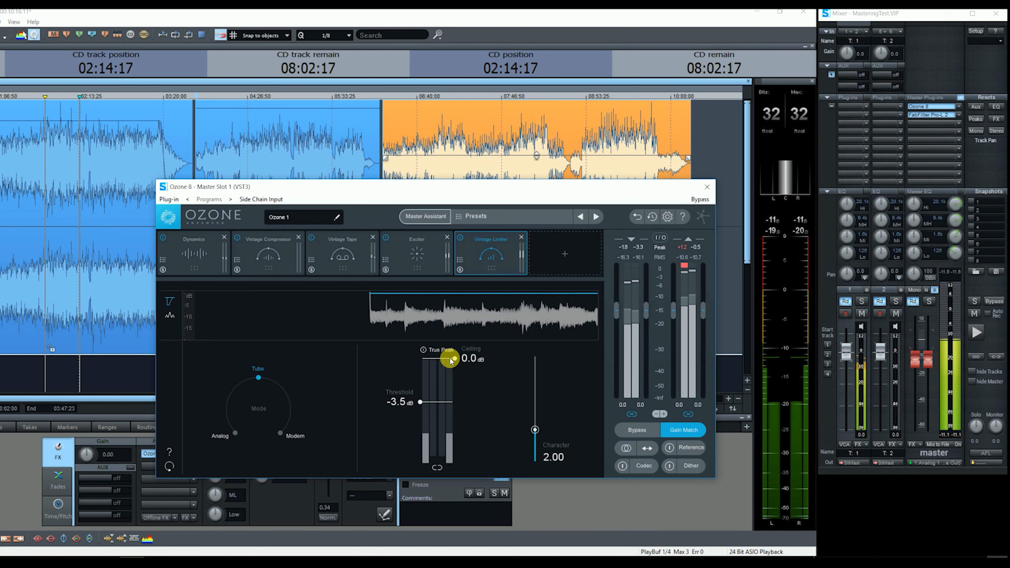
drag(455, 367, 421, 398)
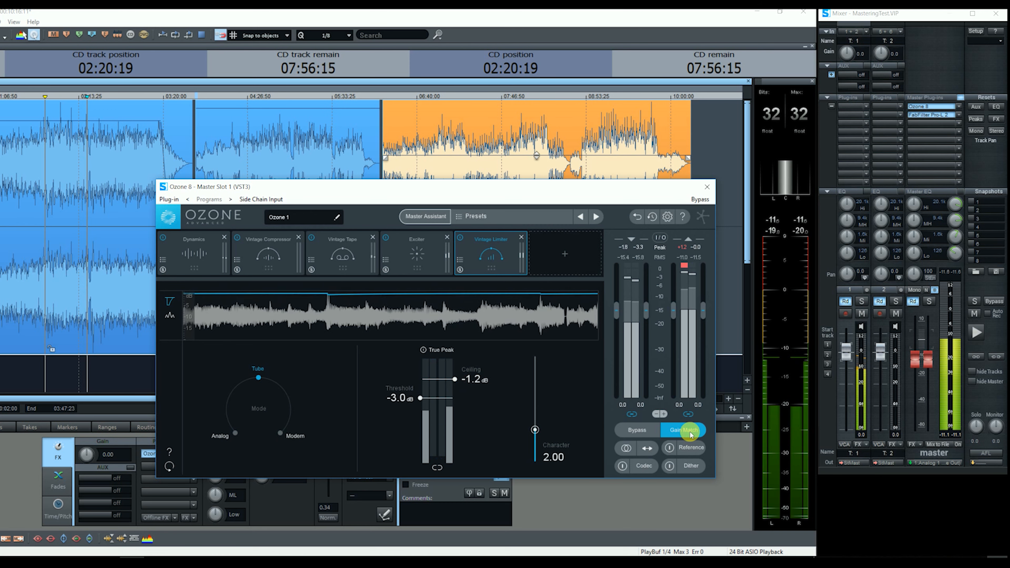
Bypass Ozone to compare against the unprocessed sound, re-enable it, and stop playback.
click(638, 433)
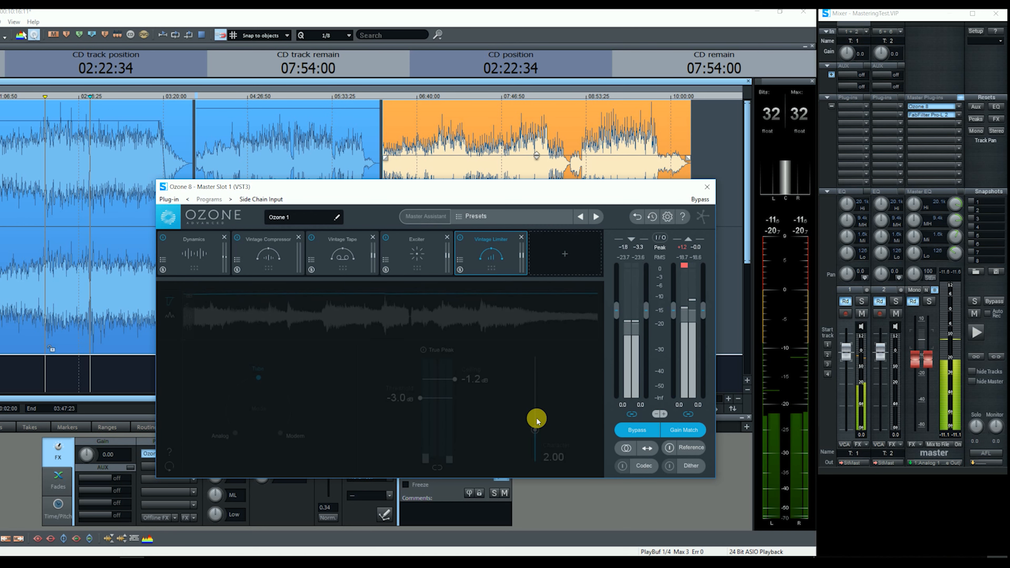
click(636, 431)
key(space)
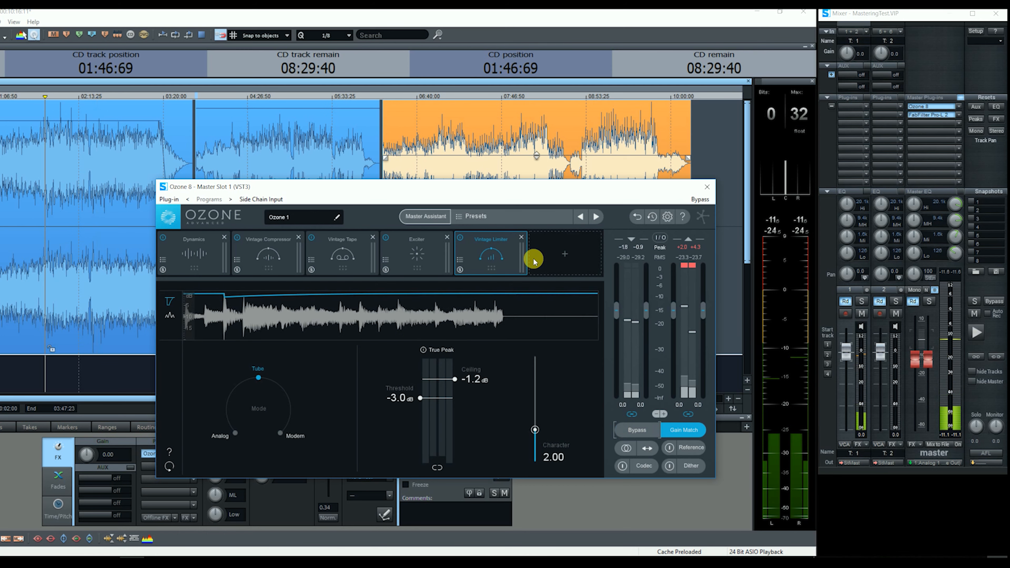
Close Ozone and open the master's FabFilter Pro-L 2, moving its window lower.
click(706, 187)
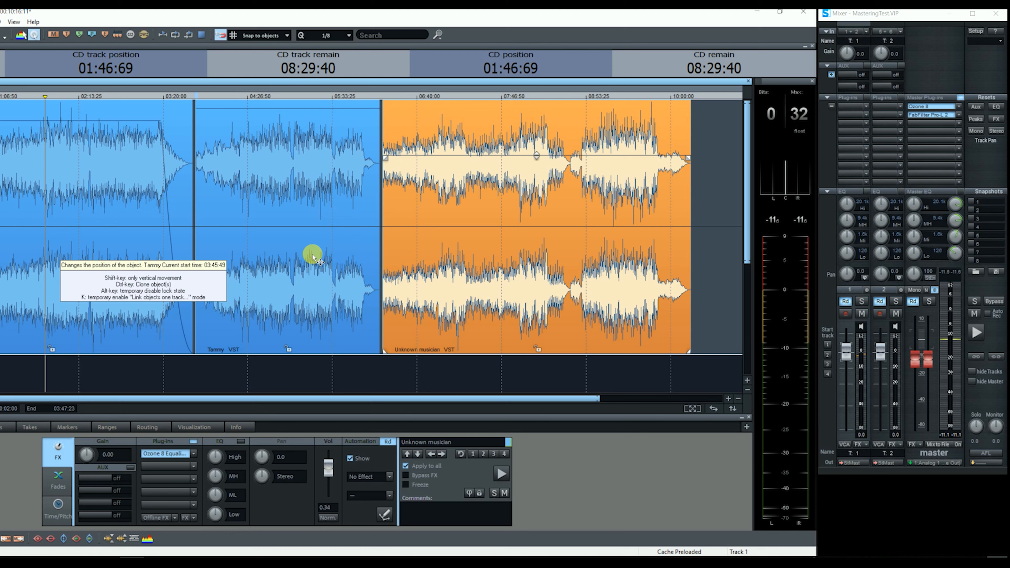
click(929, 118)
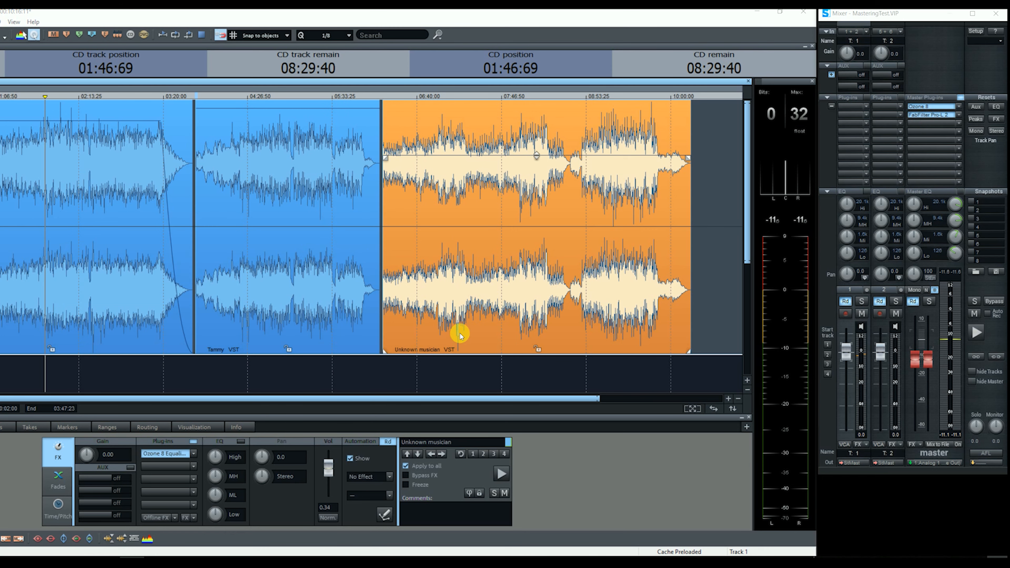
drag(461, 128, 565, 270)
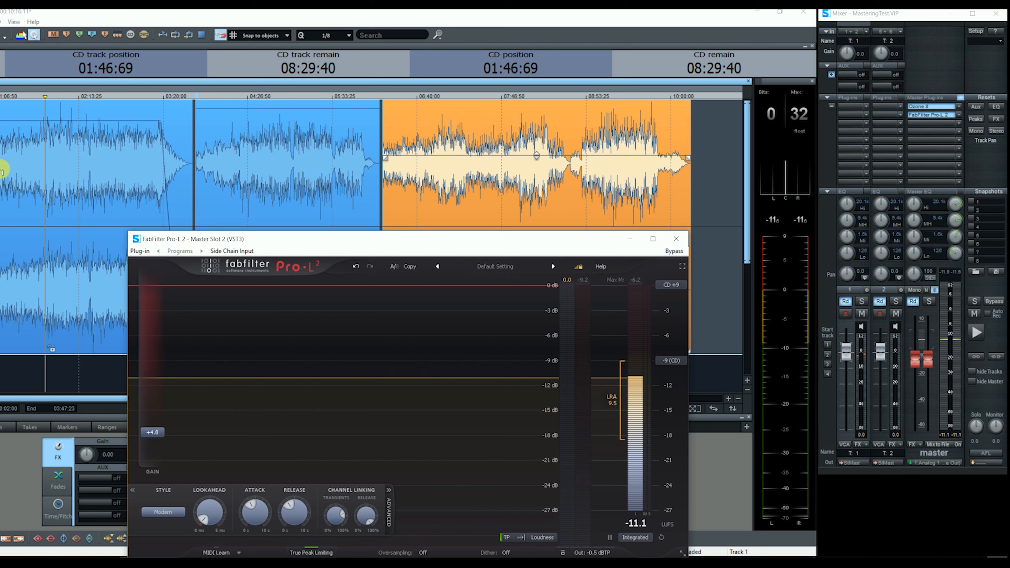
Play passages of the second, third and first songs through Pro-L 2, then close it.
key(space)
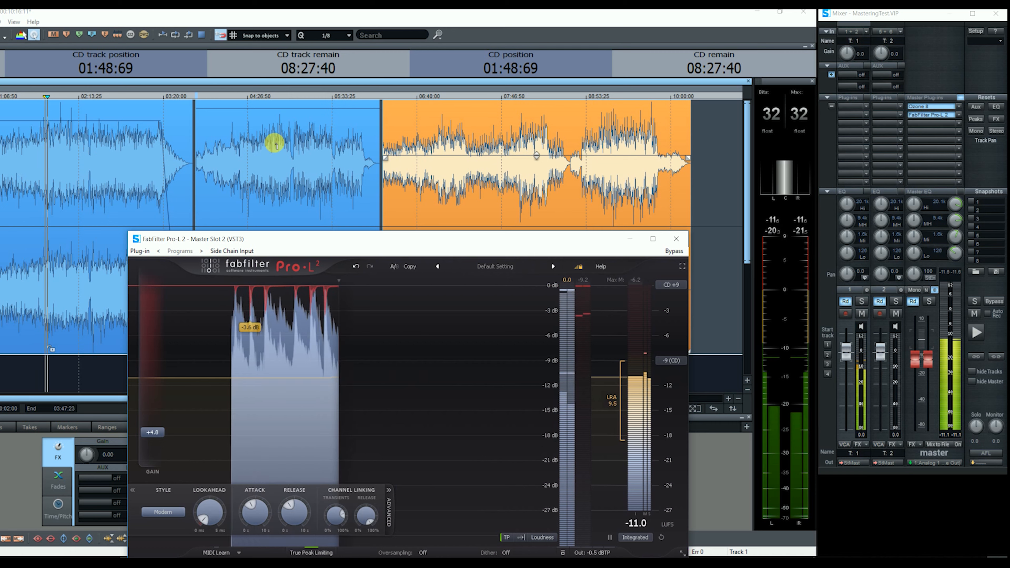
click(275, 141)
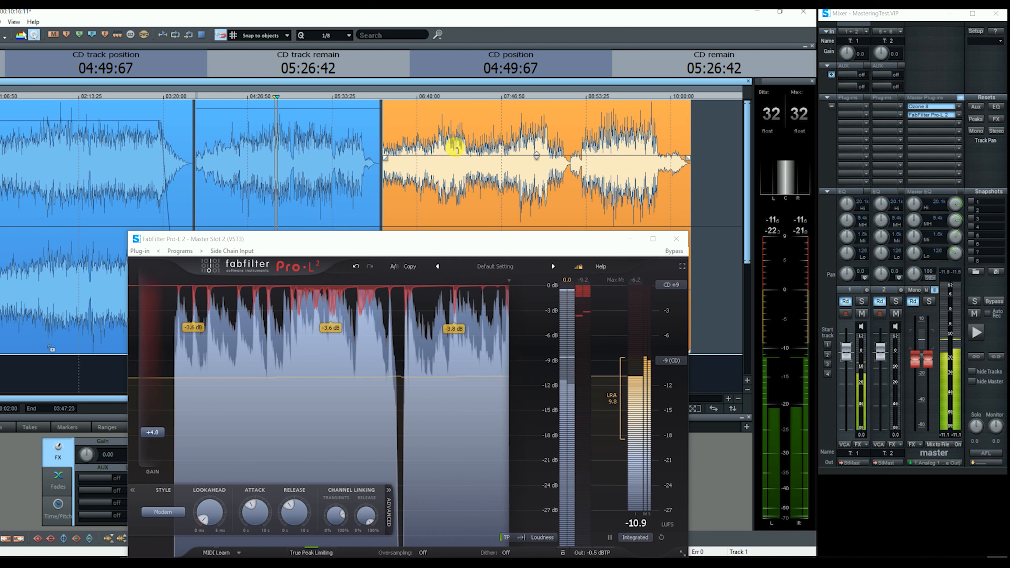
click(454, 151)
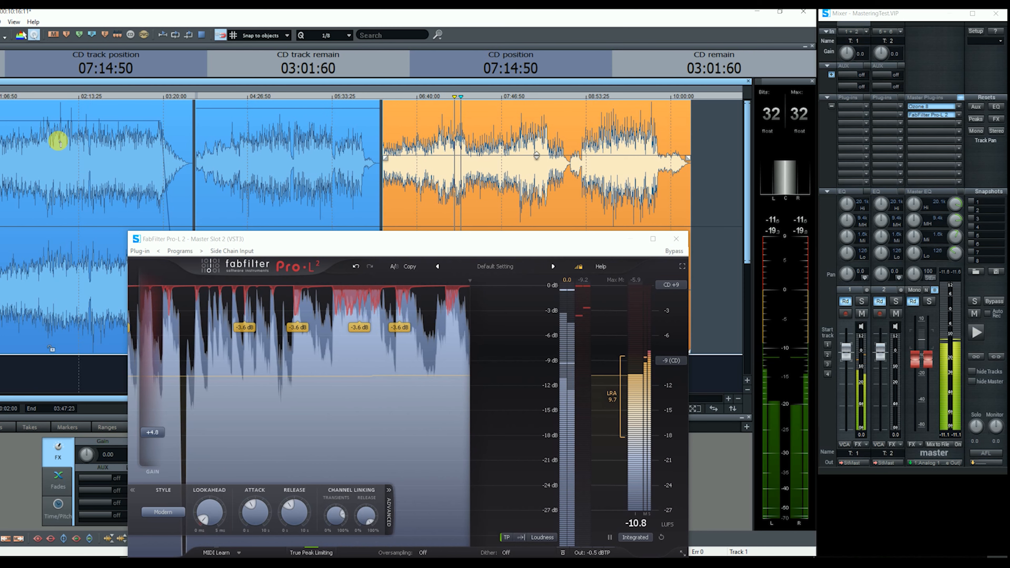
click(60, 141)
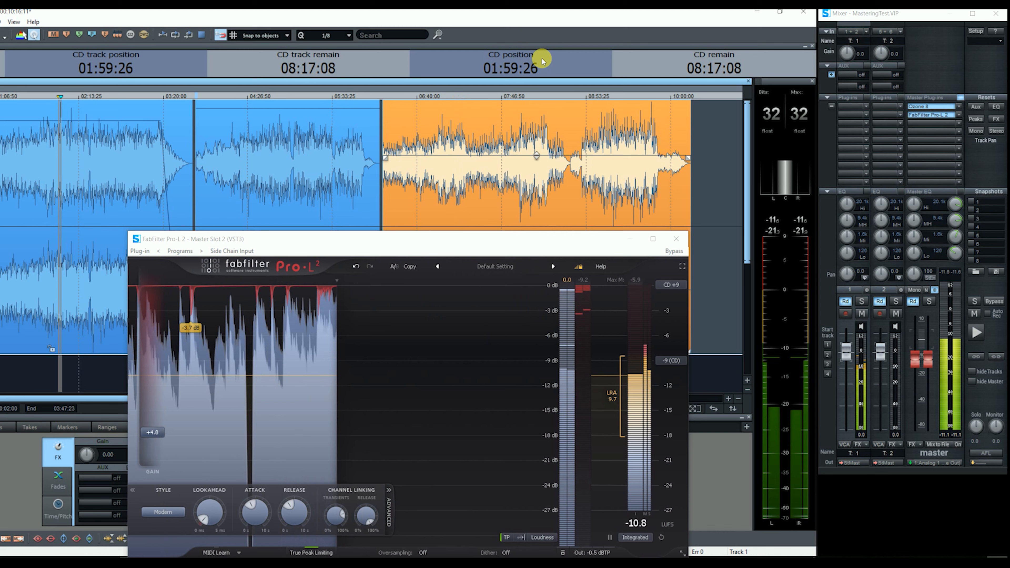
key(space)
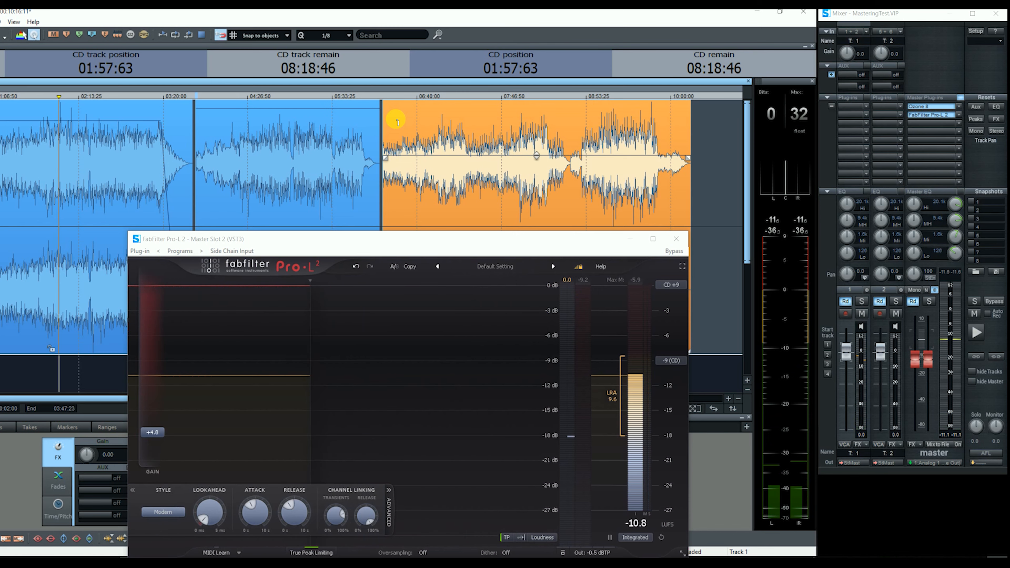
click(676, 239)
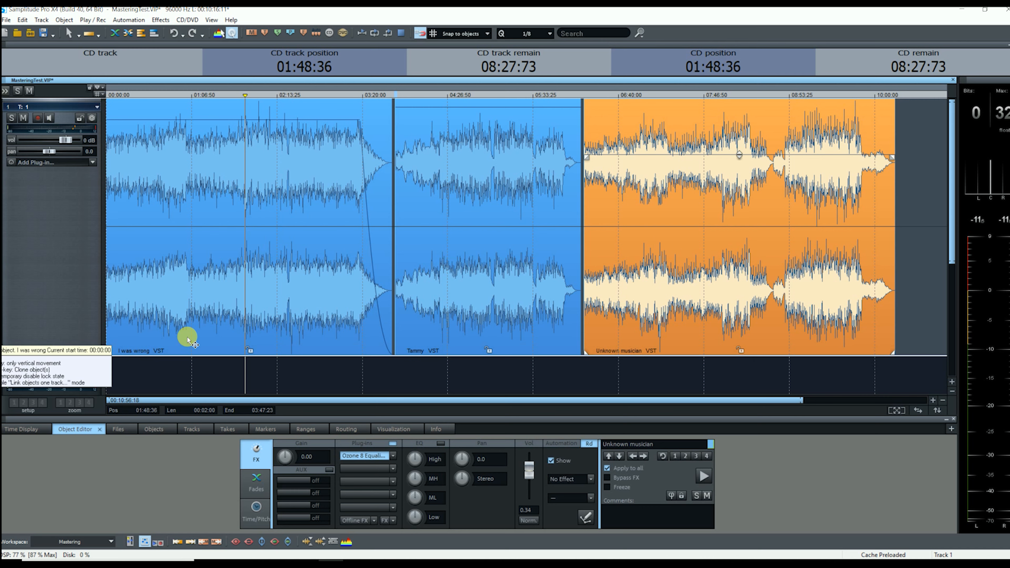
Create CD track markers for I was wrong, Tammy and Unknown musician.
click(316, 33)
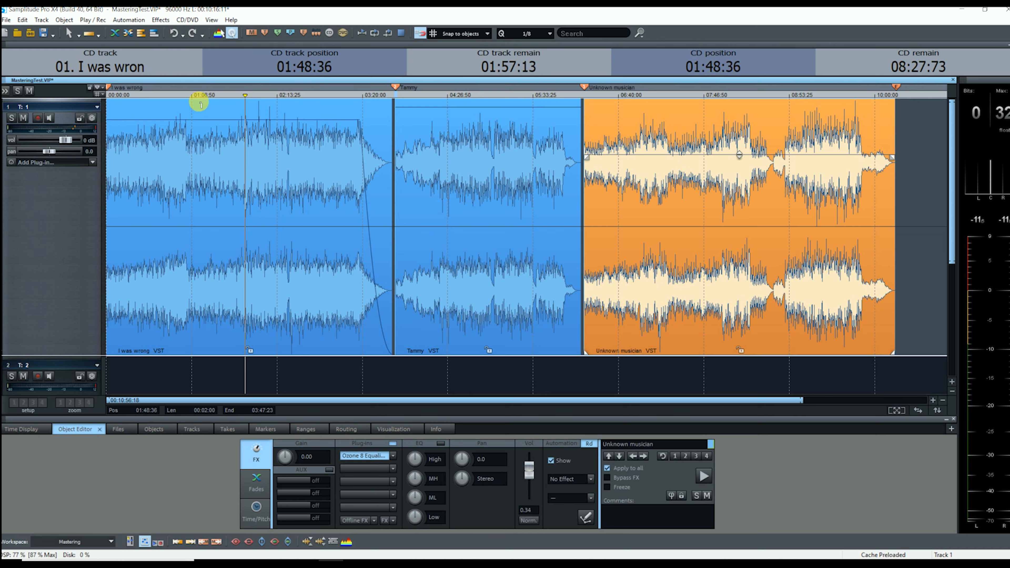
click(186, 20)
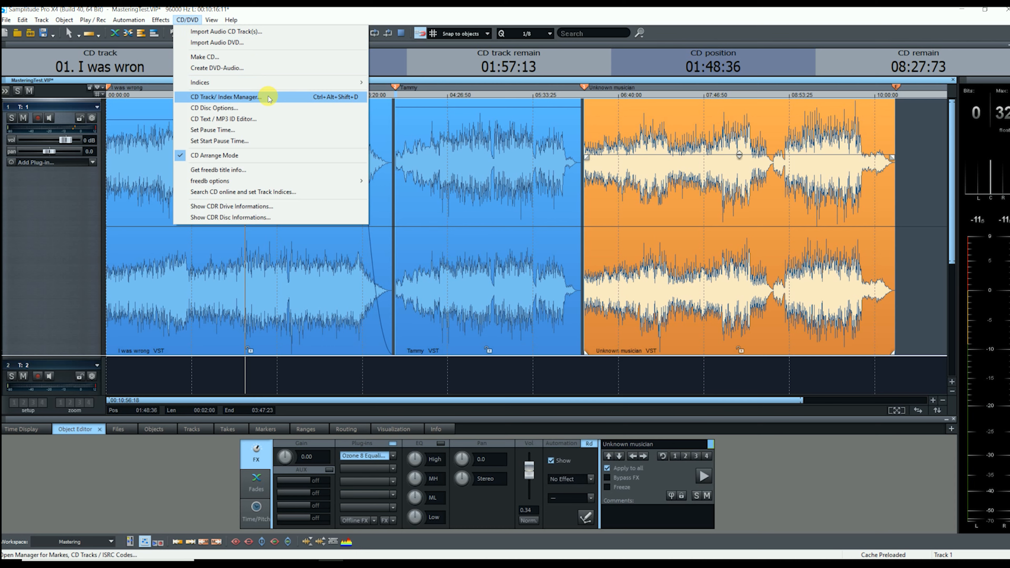
In the CD Text / MP3 ID Editor, enter Track 01's artist, song writer and publisher names.
click(237, 120)
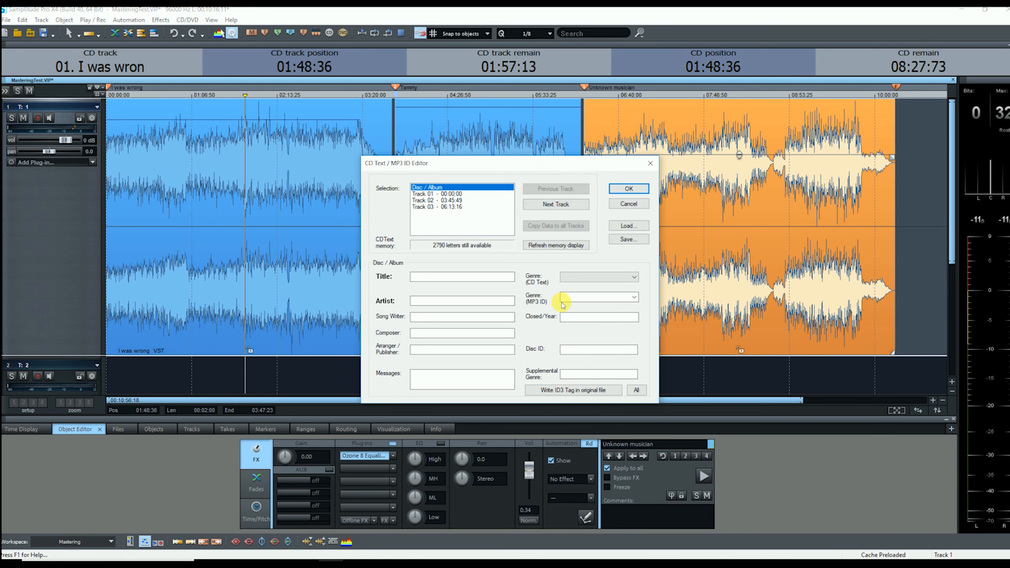
click(422, 275)
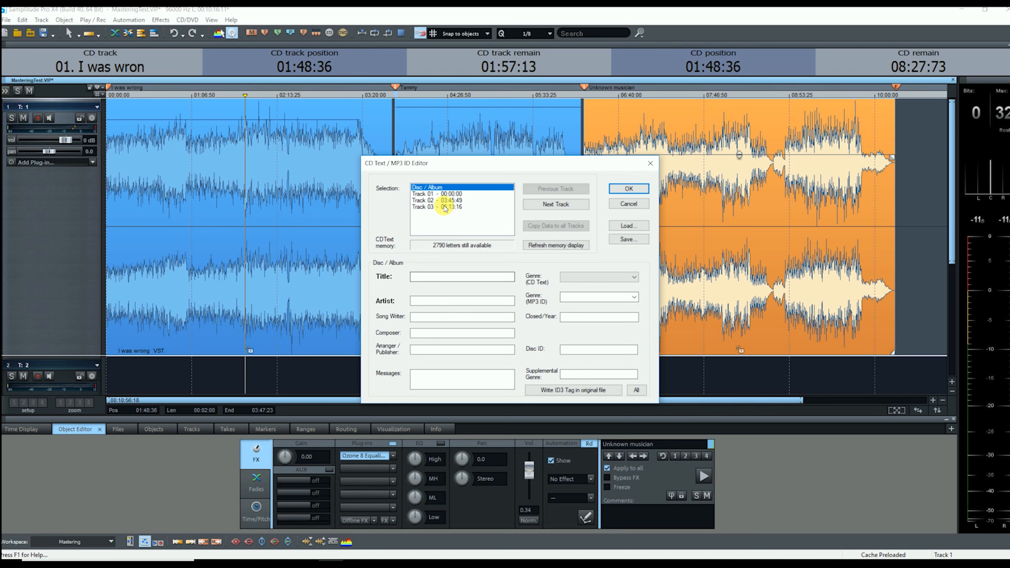
click(452, 195)
click(439, 300)
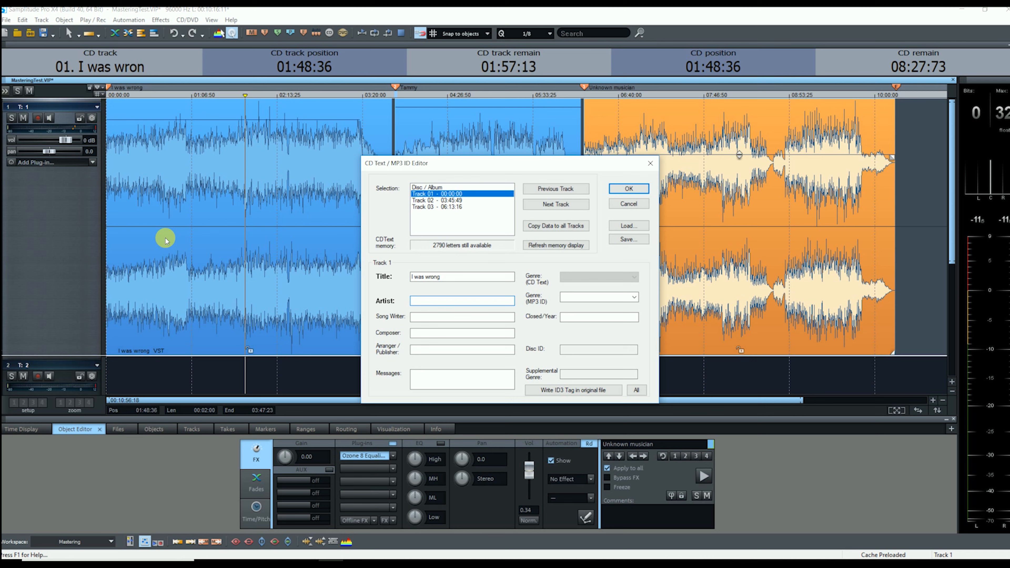
key(shift+Left)
key(shift+Left)
key(shift+Left)
key(shift+Left)
key(shift+Left)
key(shift+Left)
key(shift+Left)
key(shift+Left)
key(shift+Left)
key(shift+Left)
key(shift+Left)
key(shift+Left)
key(shift+Left)
key(shift+Left)
key(shift+Left)
key(ctrl+c)
key(Tab)
key(ctrl+v)
key(ctrl+v)
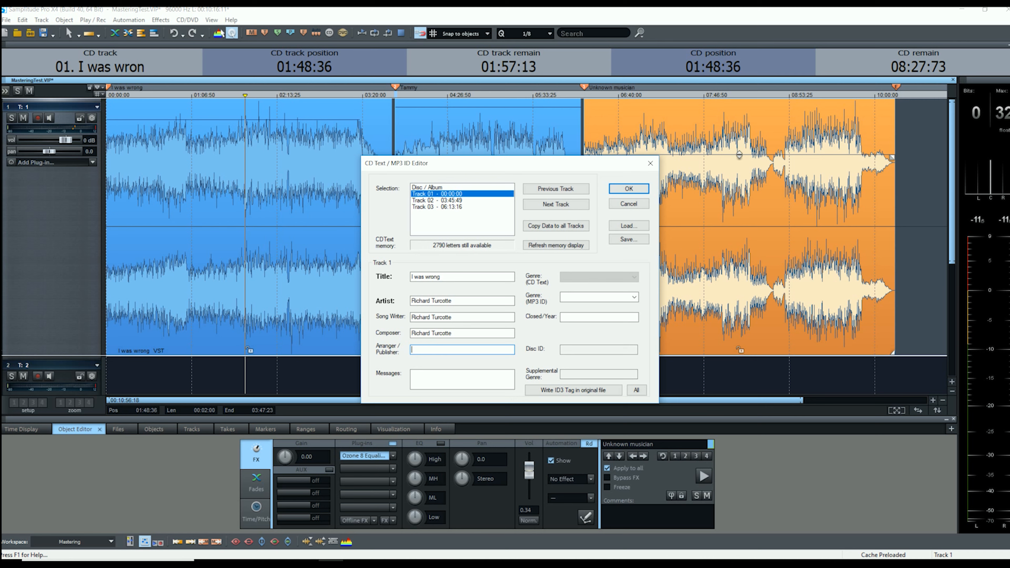
text(Studio Marco Primeau)
Set Track 01's genre to Pop and year 2019, copy to all tracks, and check Tracks 02-03.
click(635, 297)
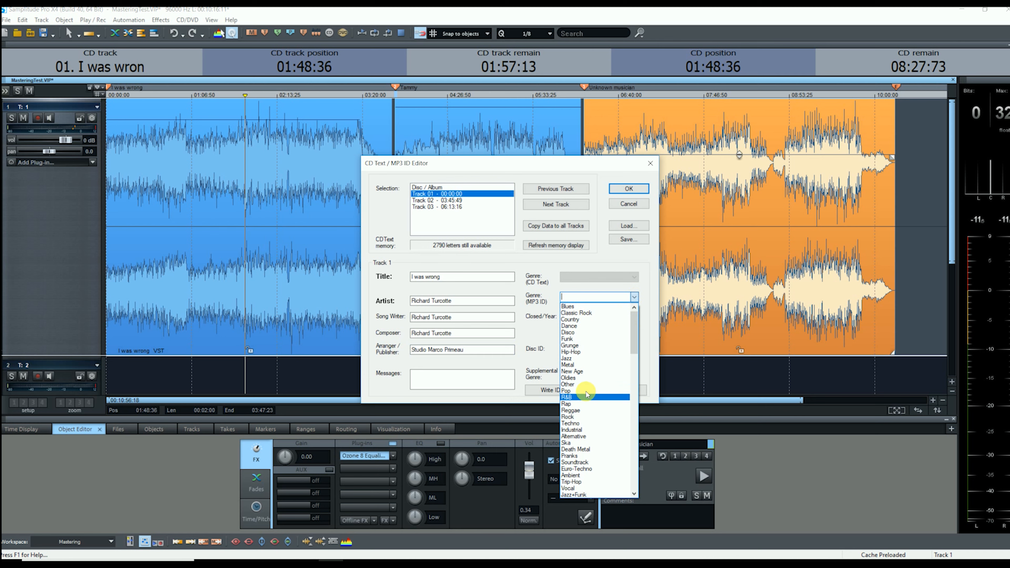
click(581, 390)
click(591, 318)
text(2019)
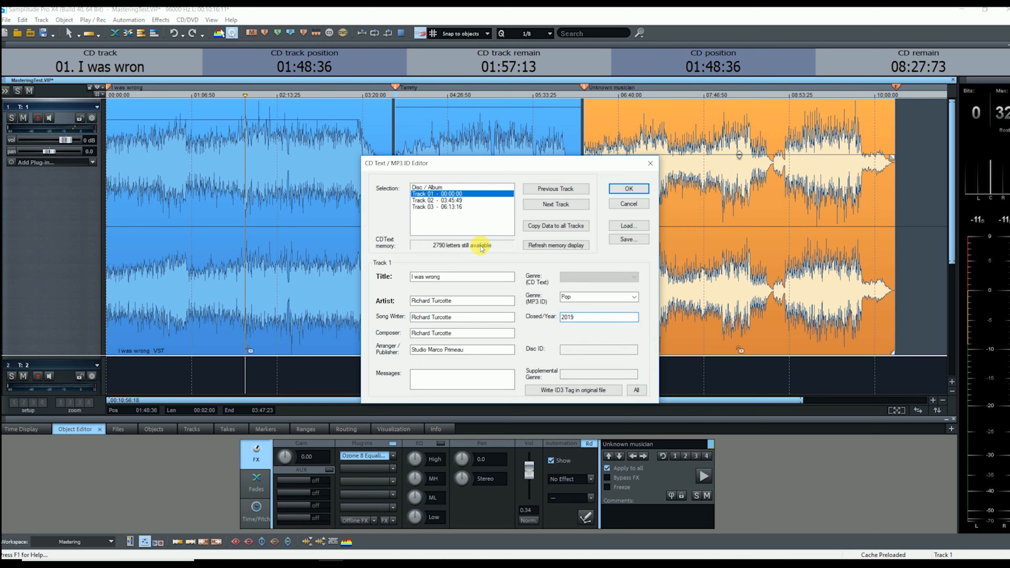
click(572, 226)
click(452, 199)
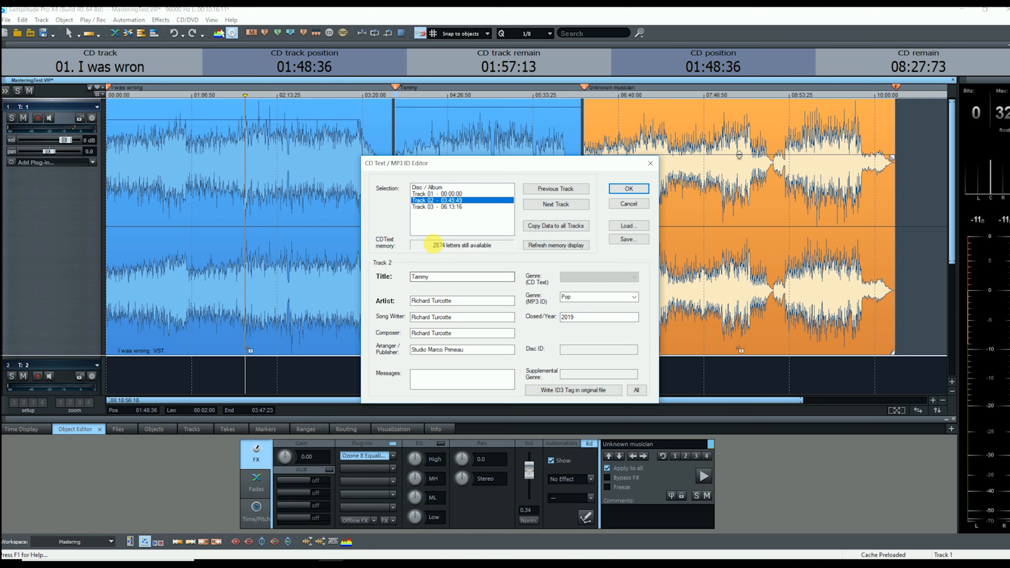
click(457, 207)
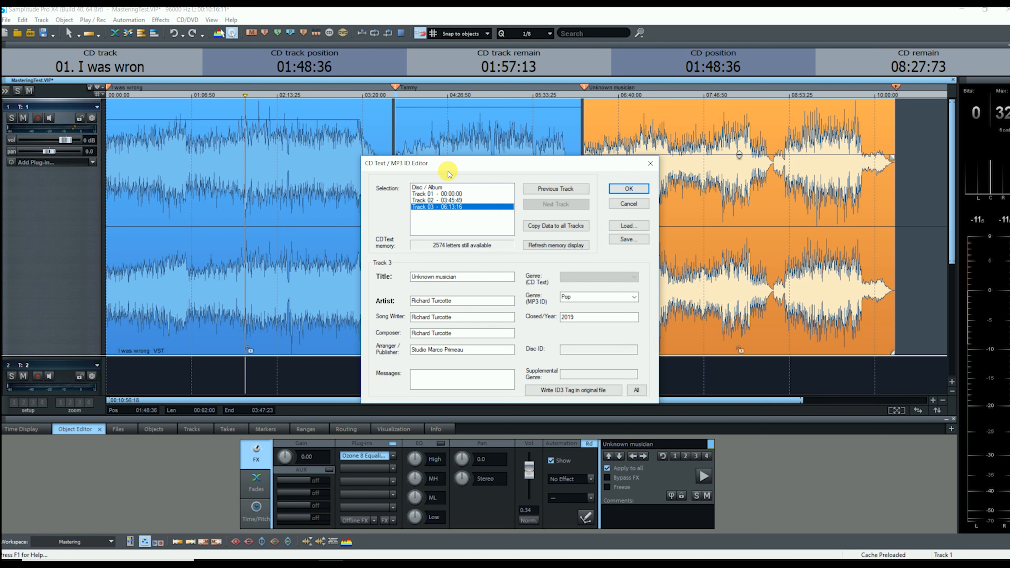
click(434, 186)
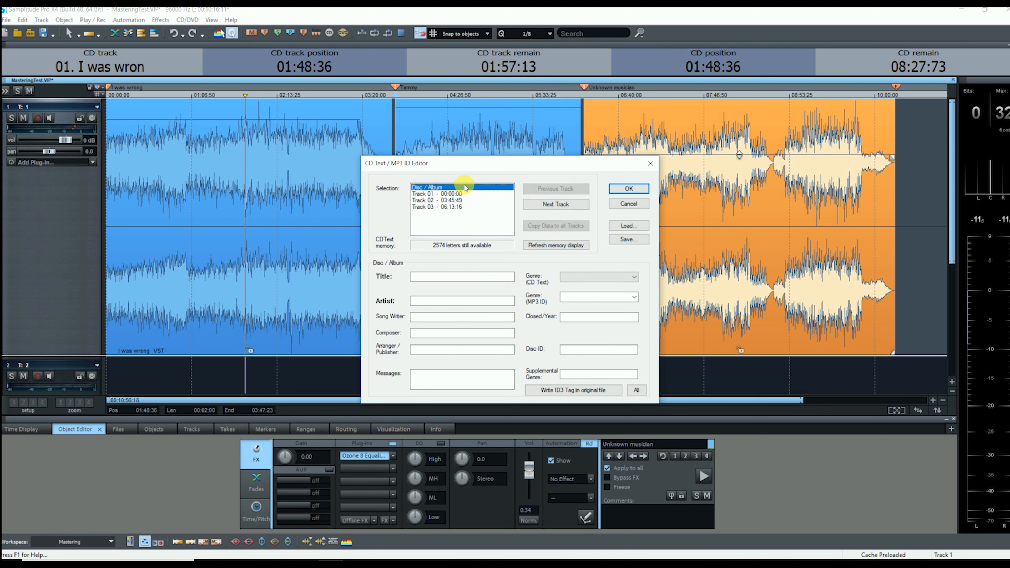
Title the disc 'Memories of a lost friend'.
click(426, 276)
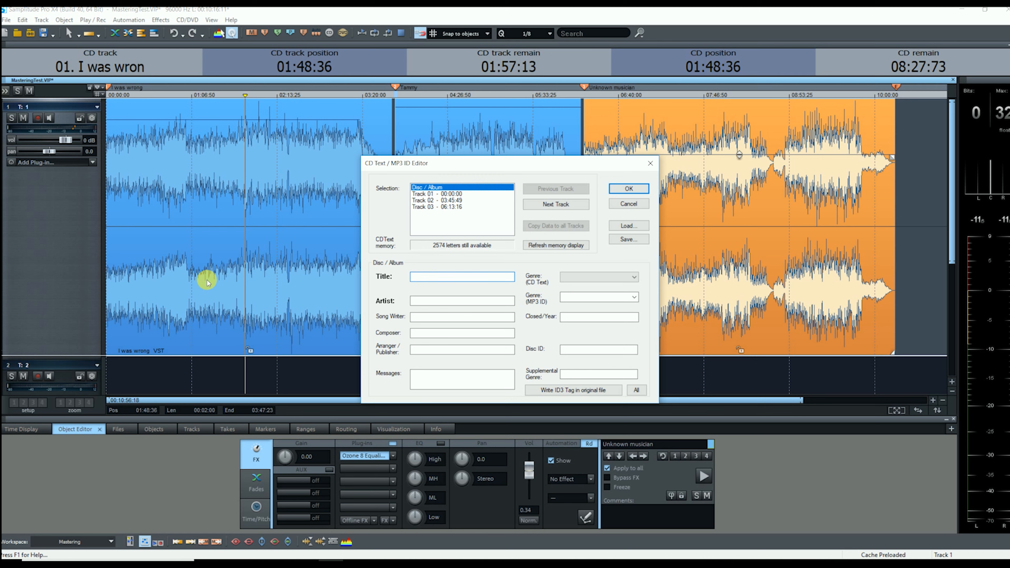
text(Memore)
key(BackSpace)
text(ies of a lost friend)
Paste the artist name into the album's Artist, Song Writer and Composer, and enter the publisher.
right_click(425, 307)
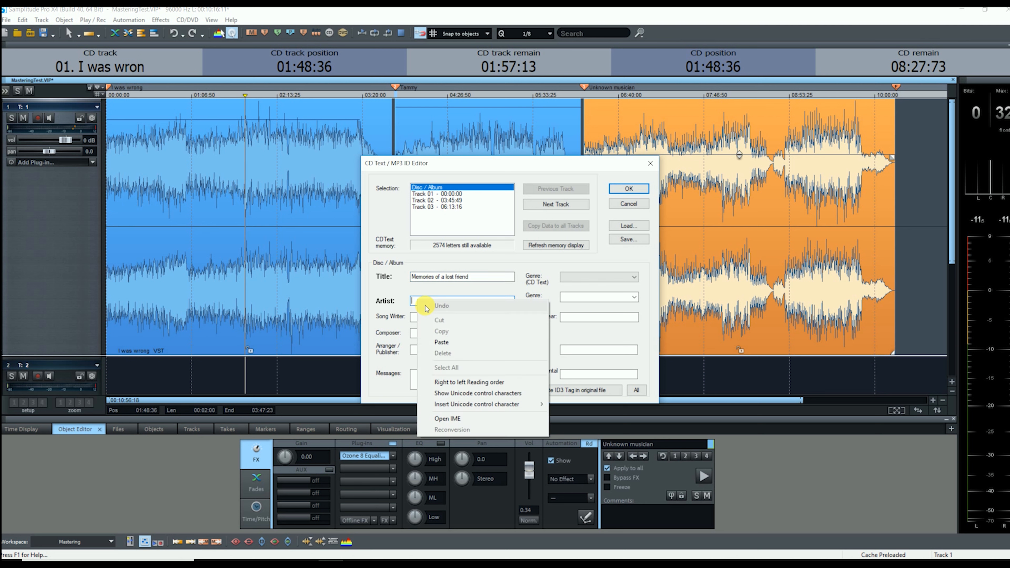
click(441, 342)
right_click(424, 319)
click(451, 368)
right_click(422, 335)
click(452, 384)
key(Tab)
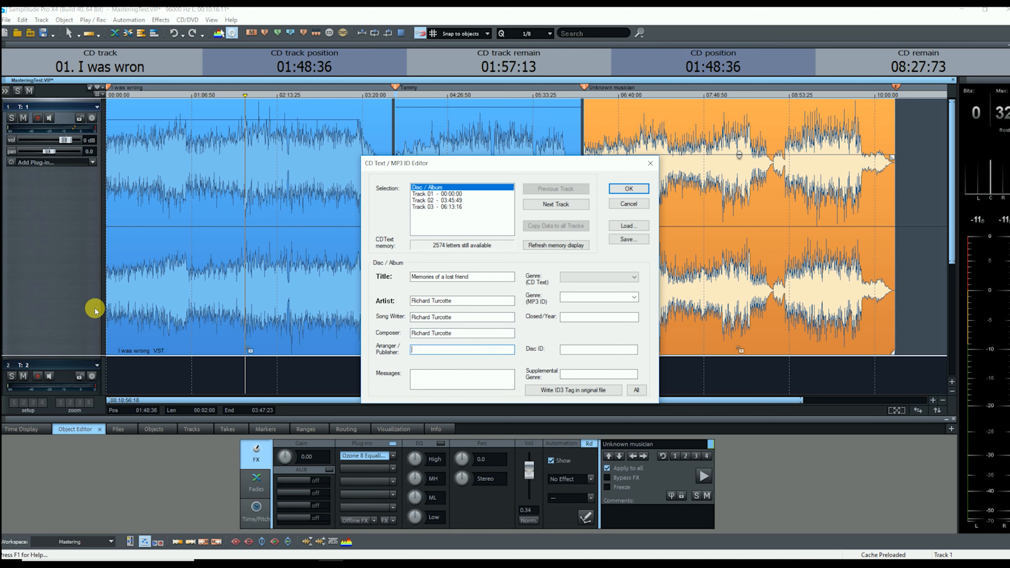
text(Studio Marco Primeau)
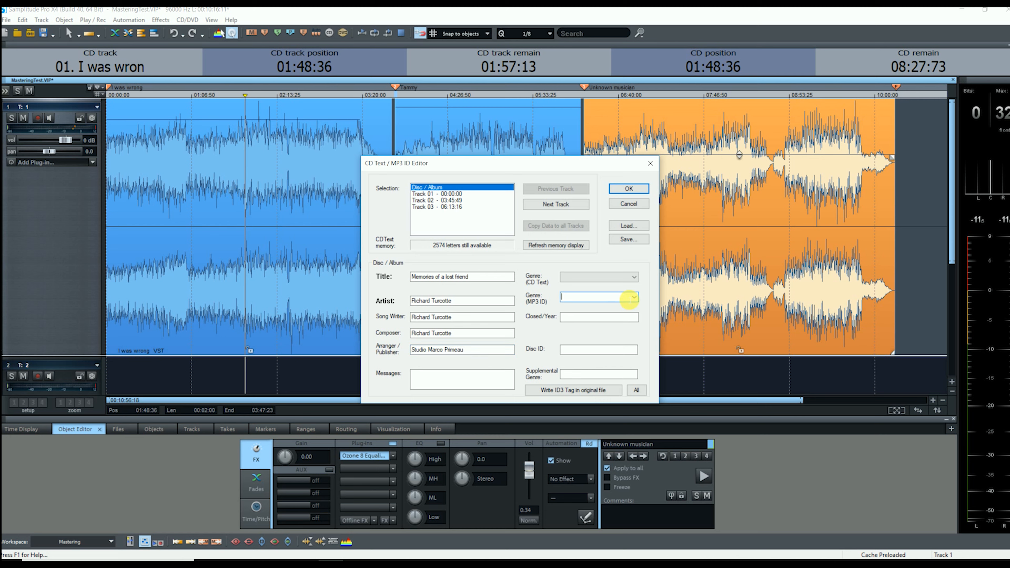
Set the album's MP3 genre to Pop and year 2019, and apply the details.
click(633, 297)
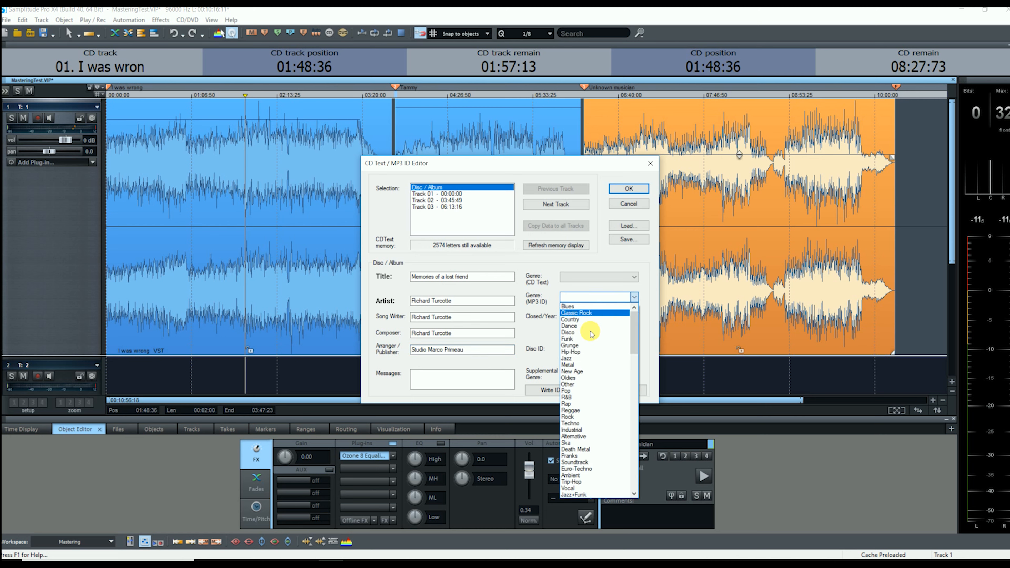
click(577, 390)
click(576, 317)
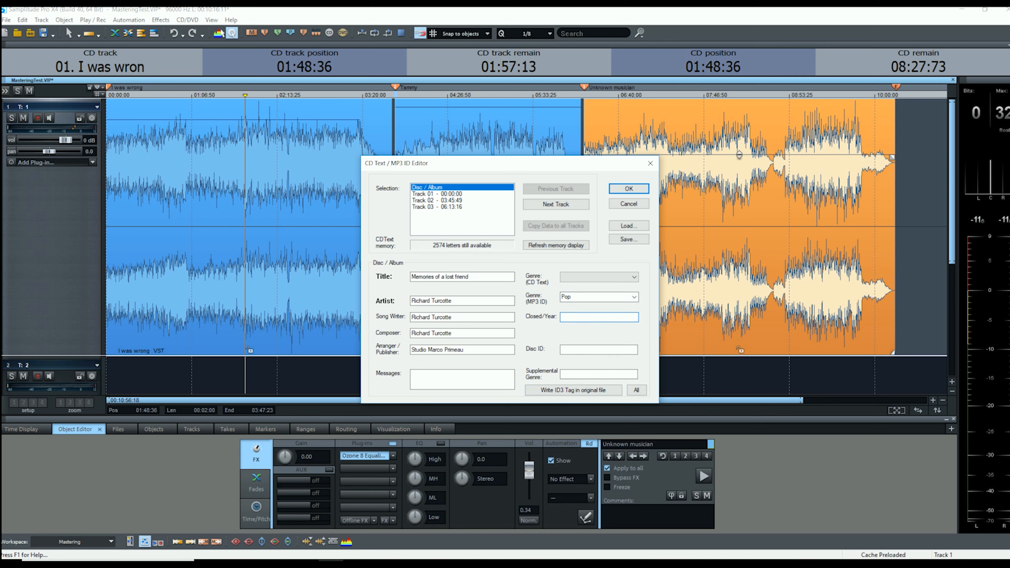
text(2019)
click(468, 385)
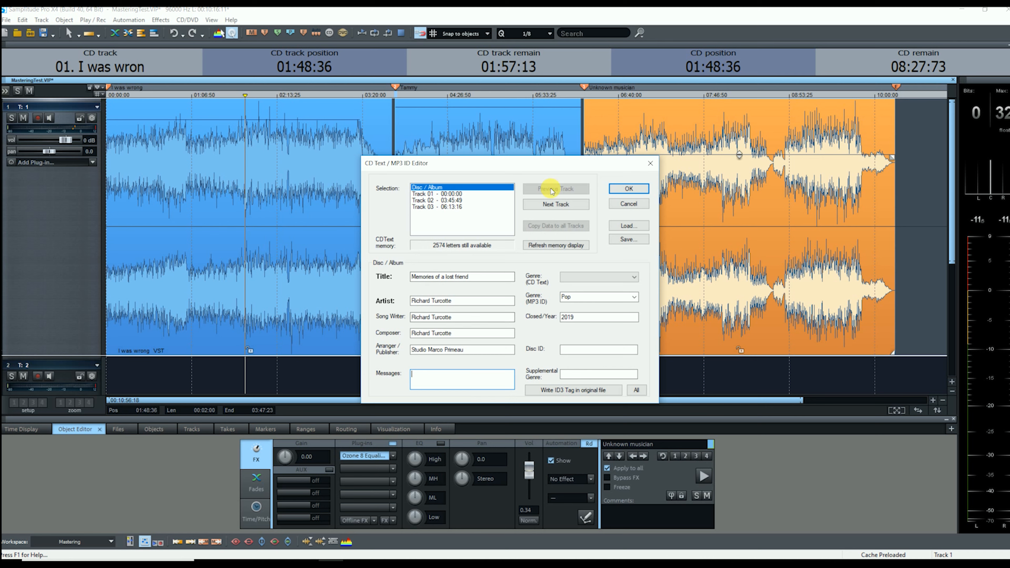
click(625, 189)
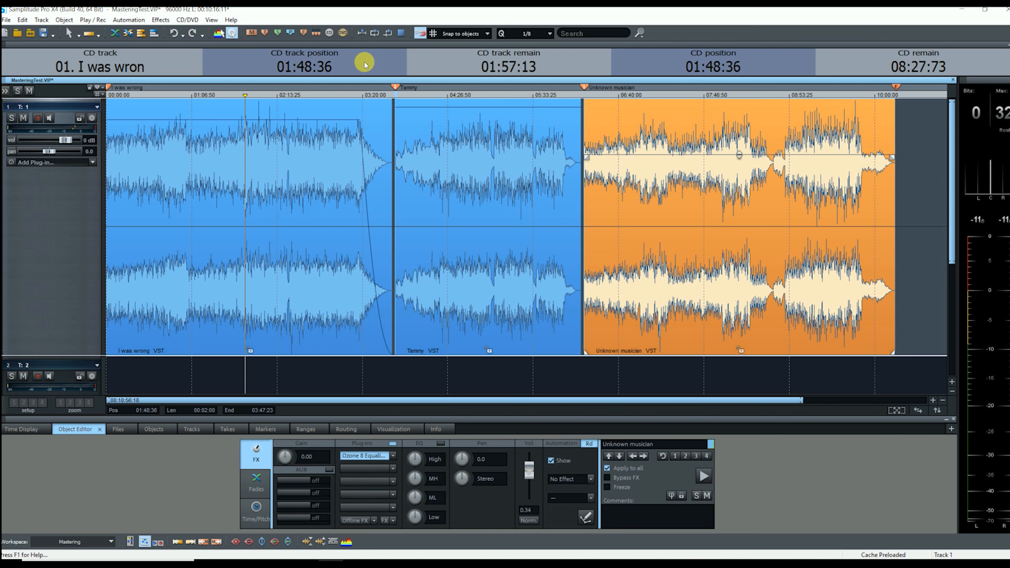
click(330, 34)
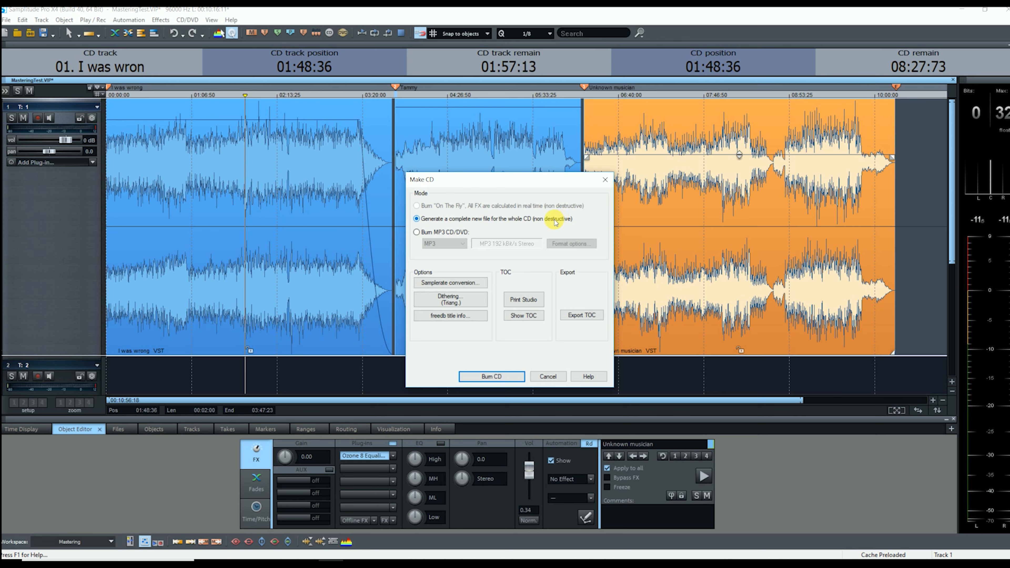
click(415, 233)
click(459, 243)
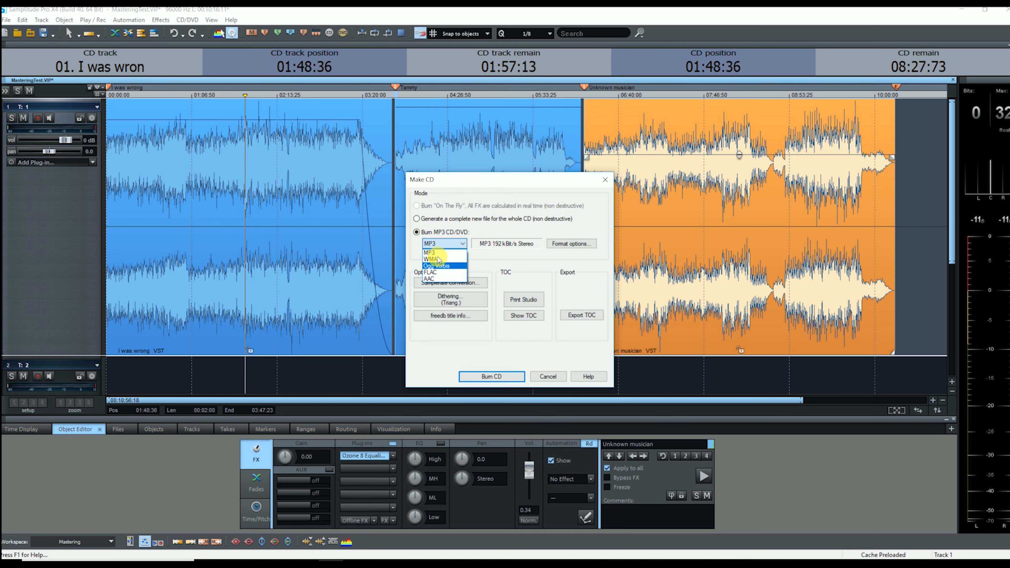
click(518, 190)
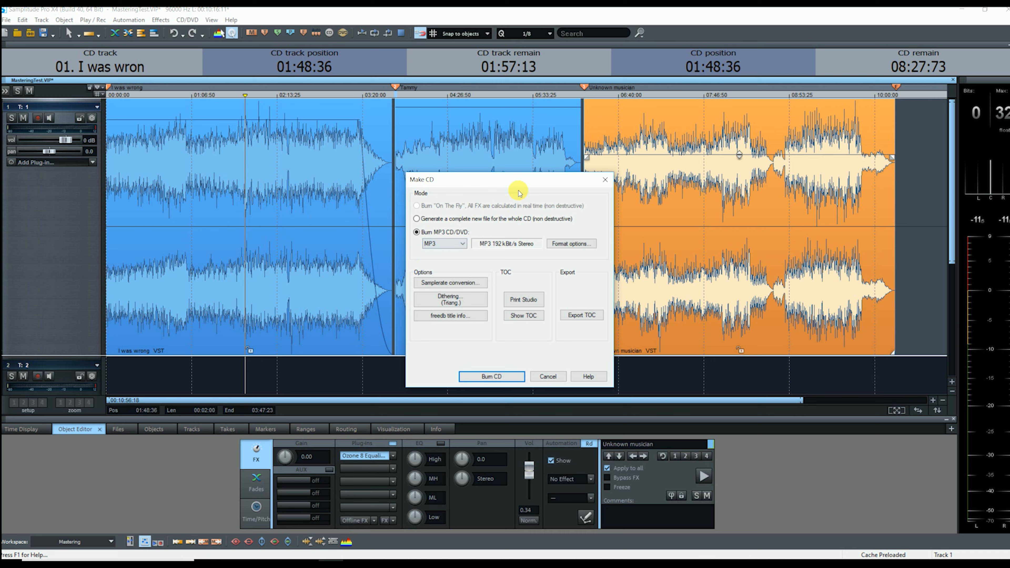
click(511, 217)
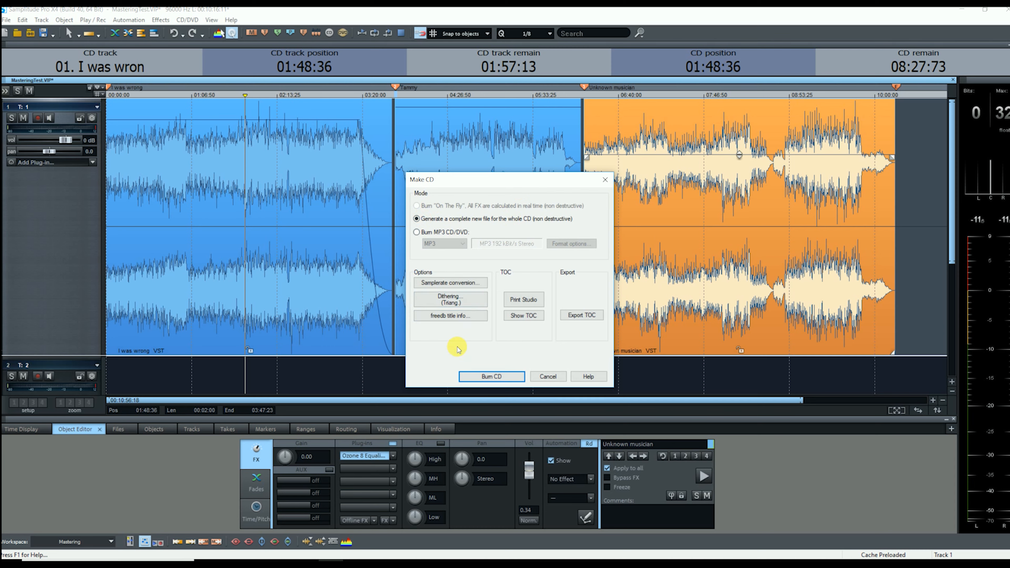
click(523, 315)
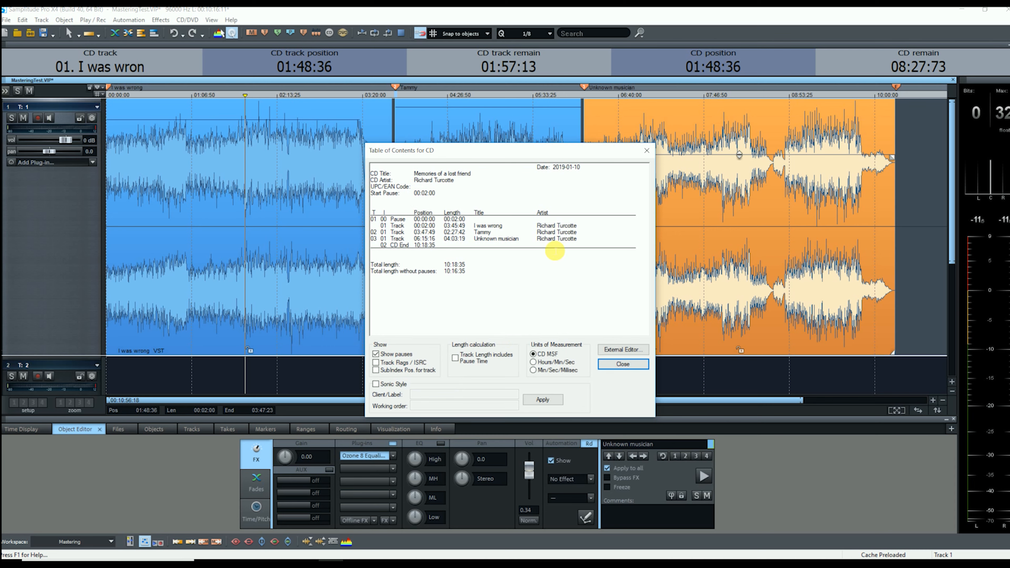
click(645, 151)
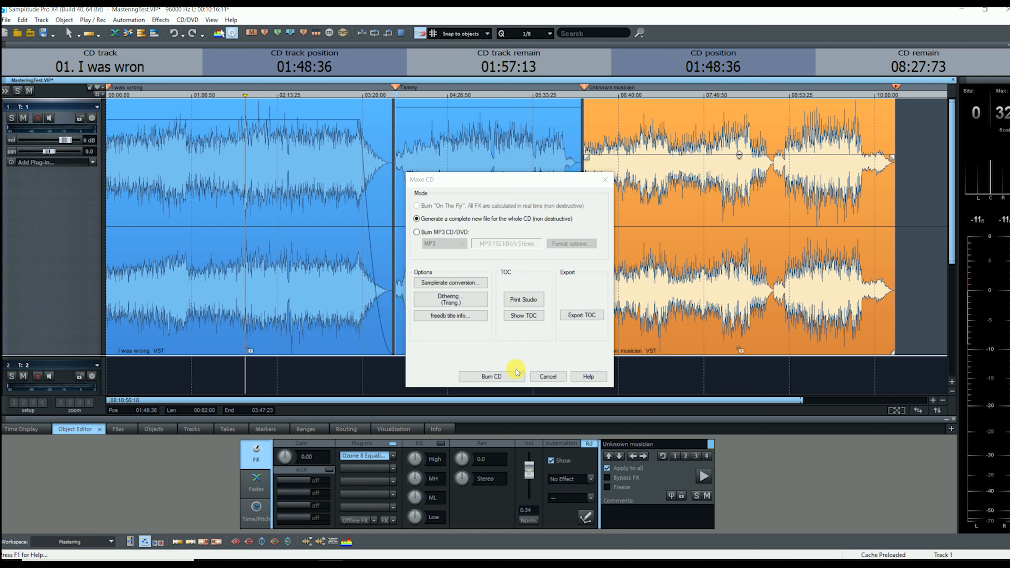
click(549, 376)
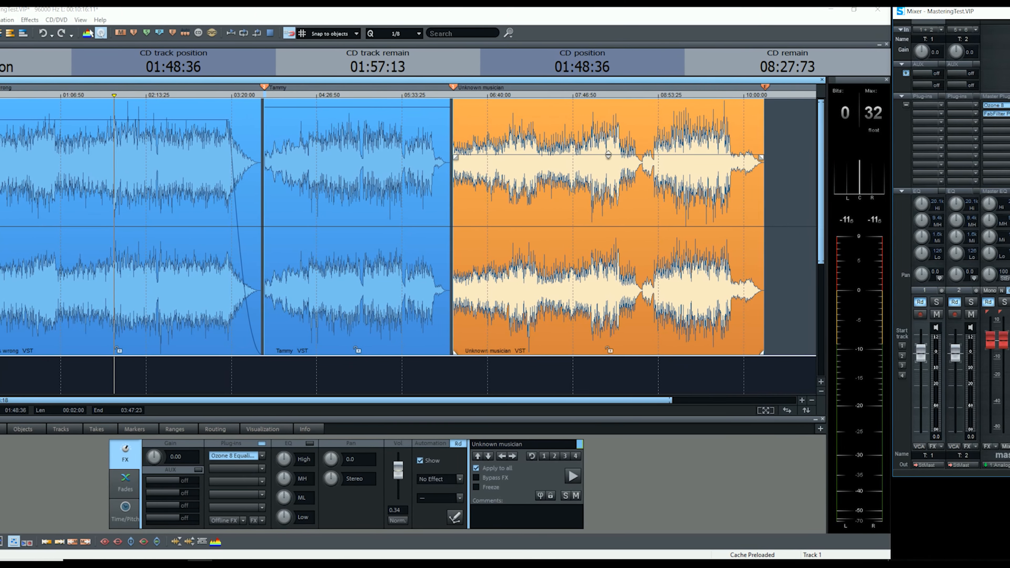
Open the WAV export dialog for the project and move it toward the centre.
click(0, 20)
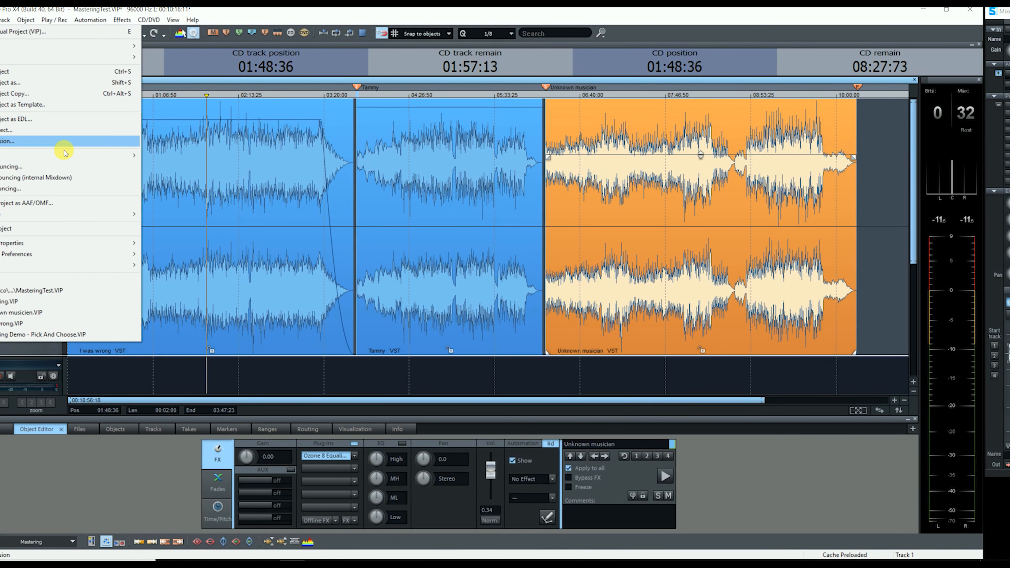
mouse_move(116, 154)
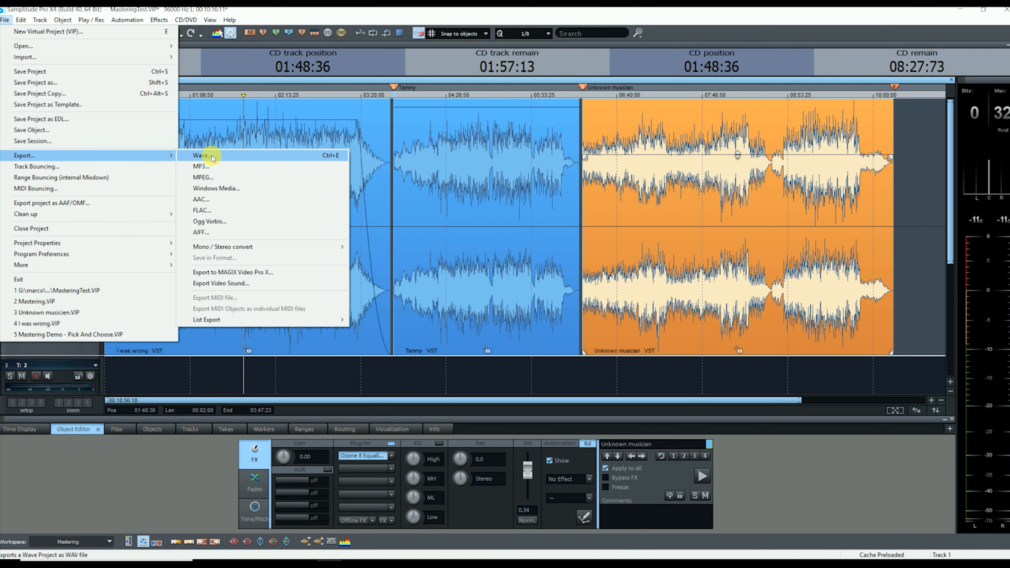
click(225, 157)
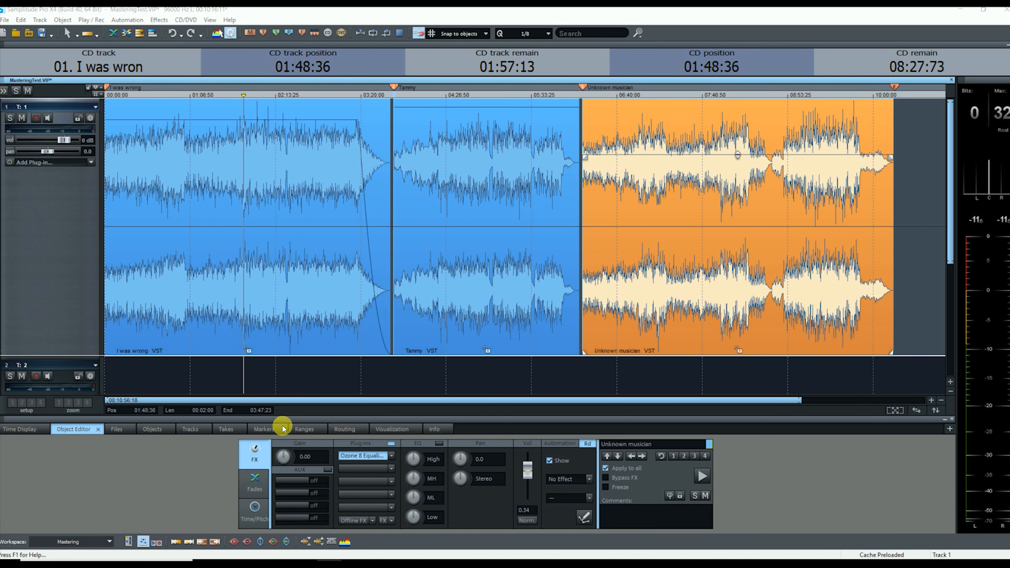
click(735, 336)
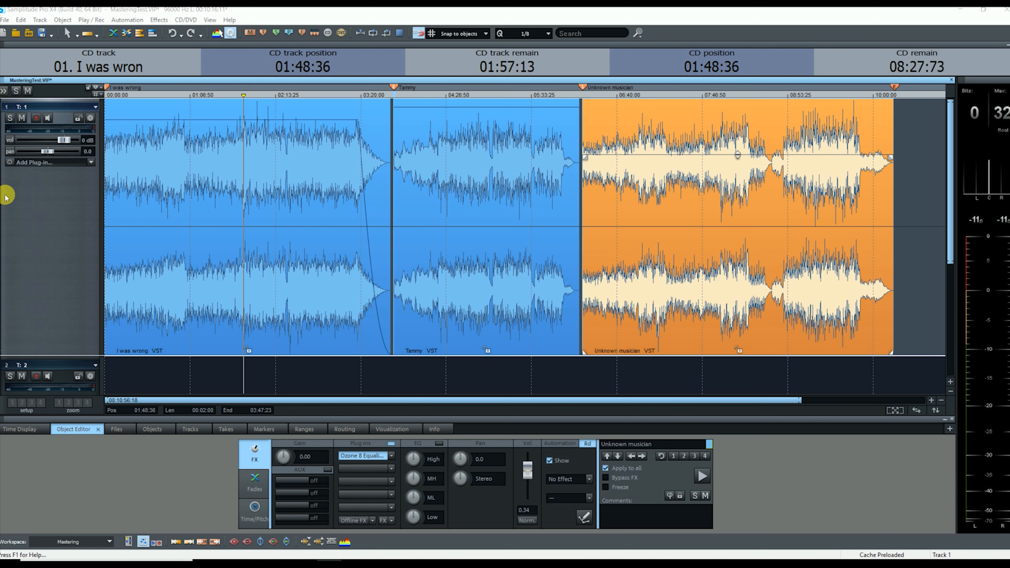
key(shift+w)
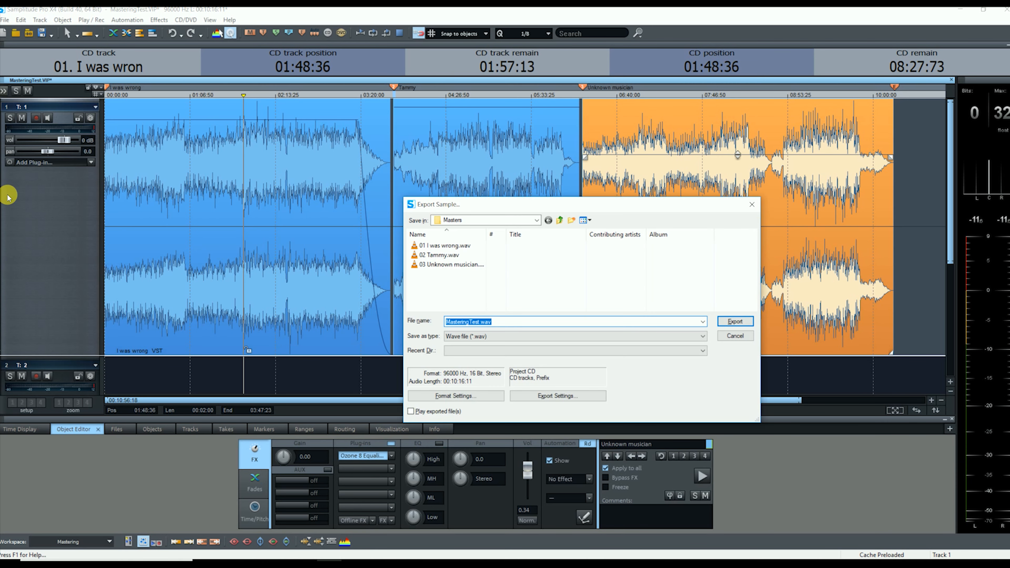
drag(477, 204, 384, 156)
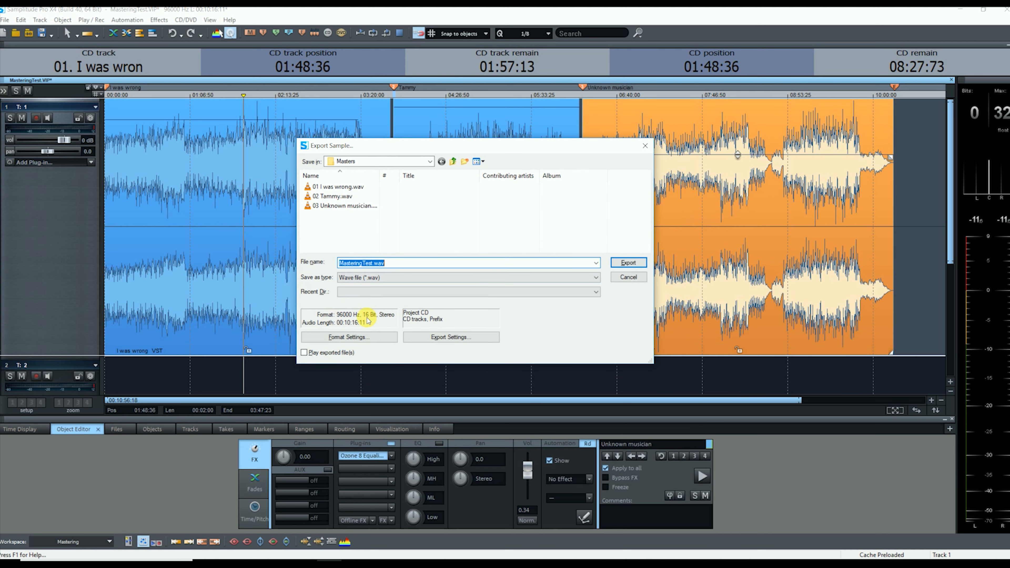
Set the WAV format's sample rate to 44100 Hz.
click(352, 338)
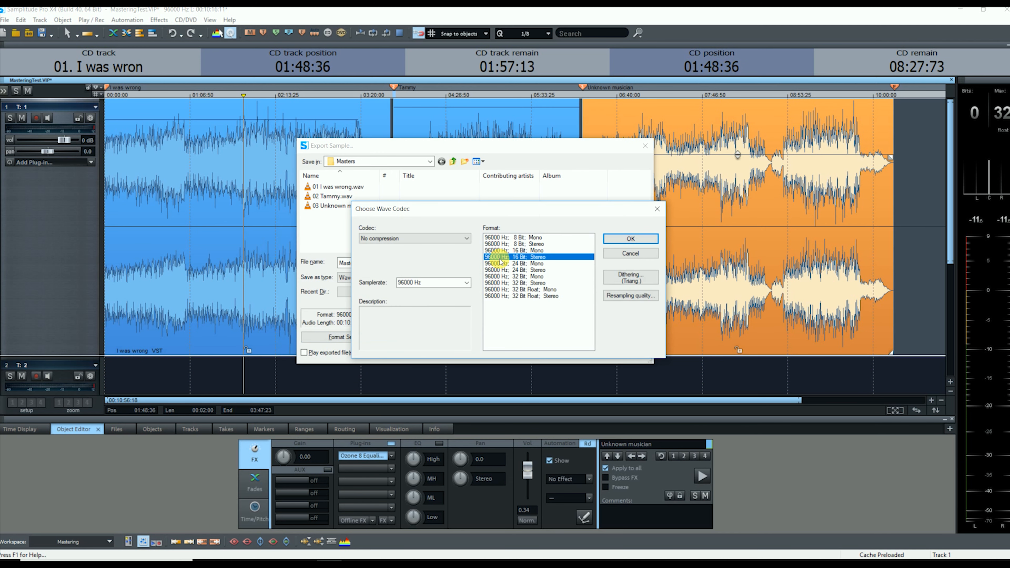
click(466, 282)
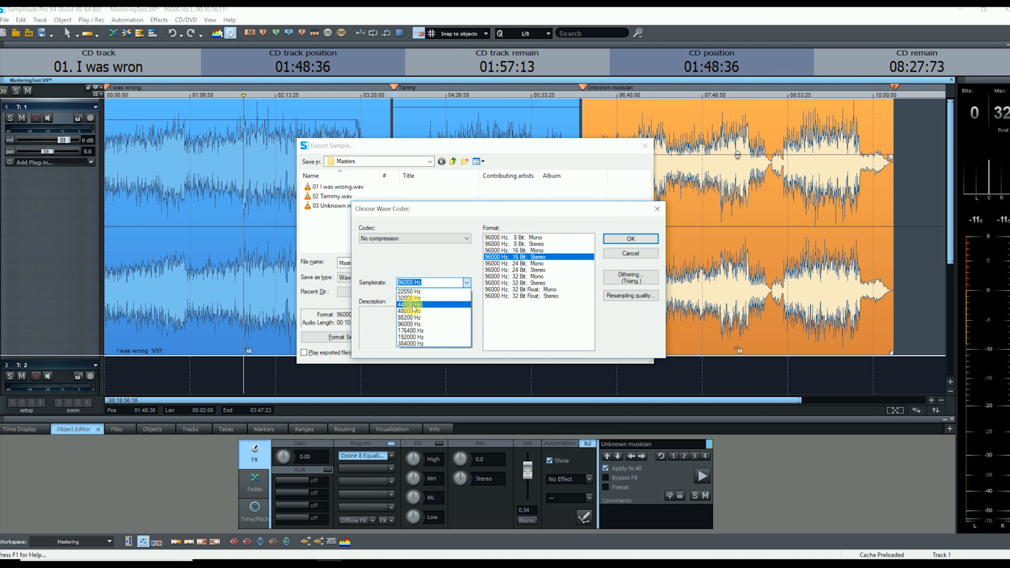
click(412, 305)
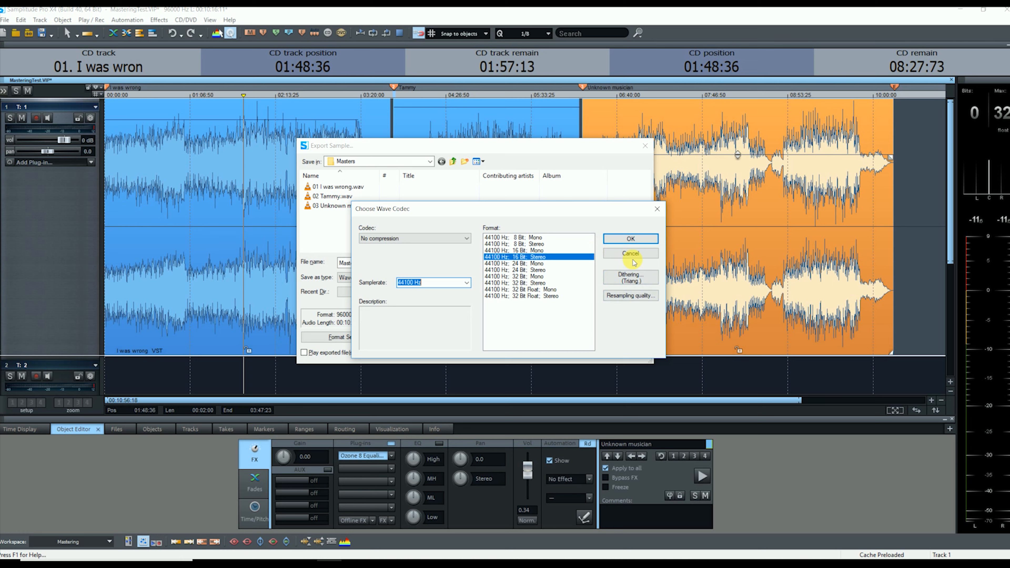
Confirm 44100 Hz 16-bit stereo, then create and enter a new empty folder named Master.
click(630, 239)
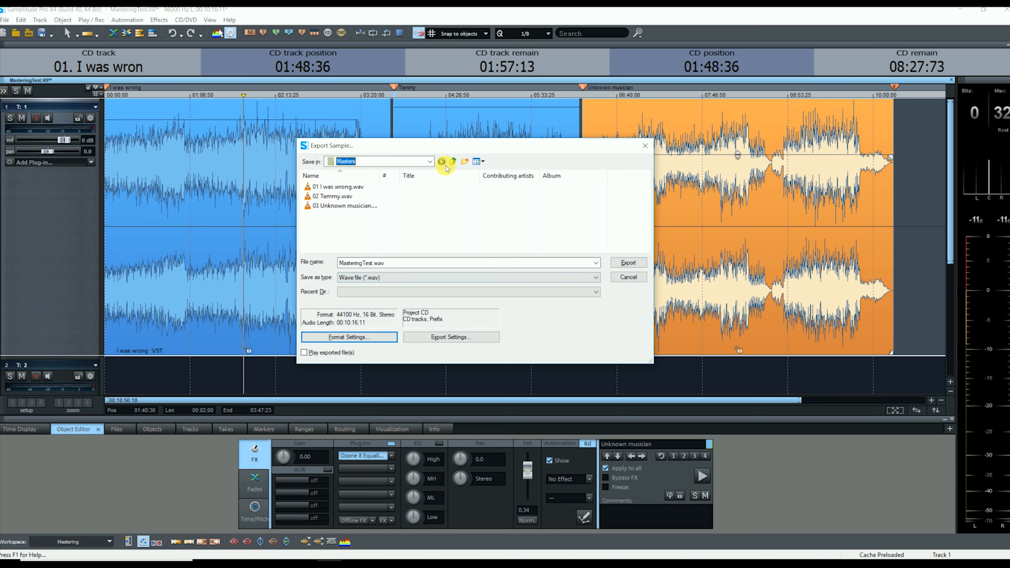
click(464, 161)
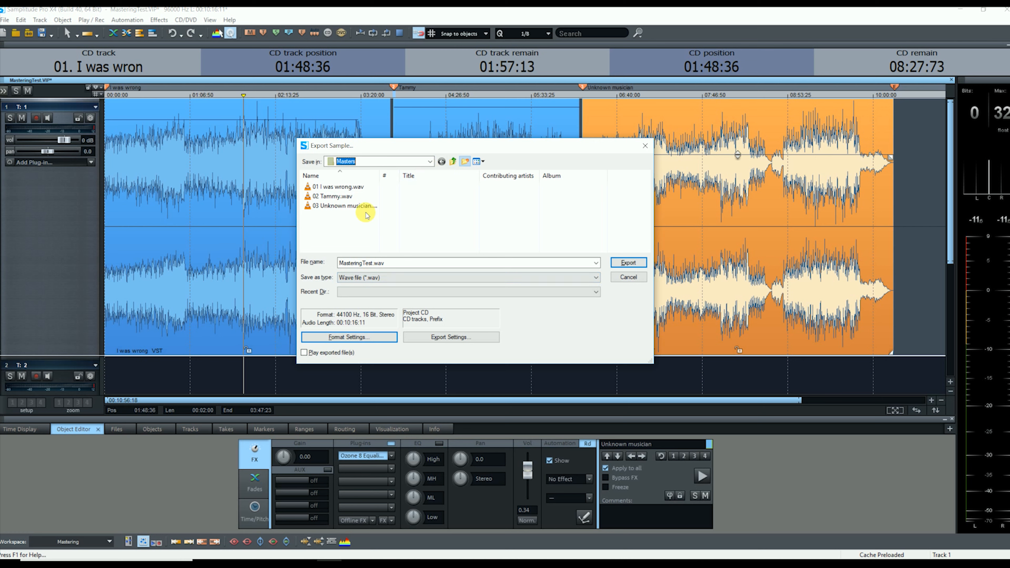
text(Master)
key(Return)
double_click(394, 216)
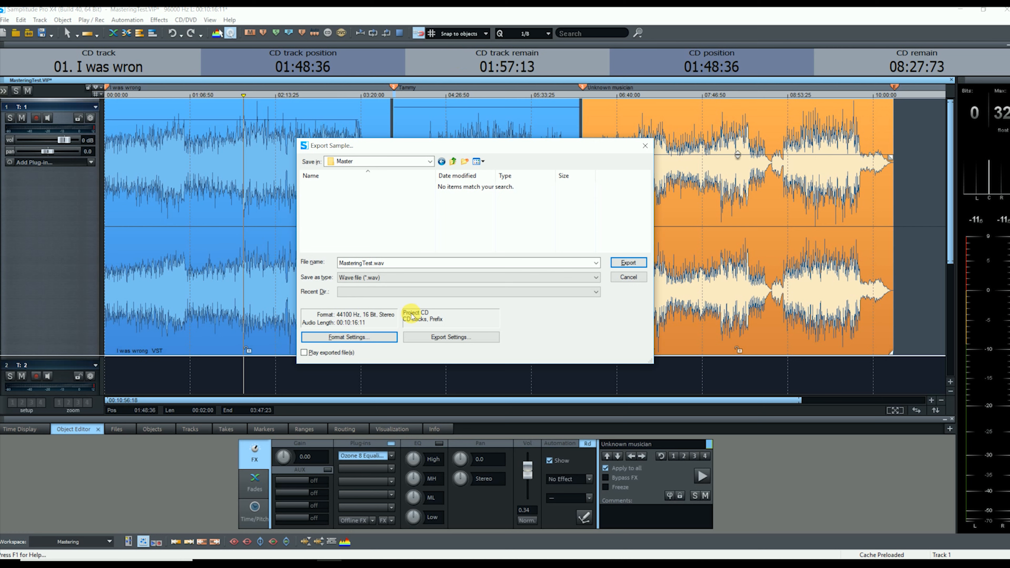
Set the export split option to 'Each CD track in a file'.
click(444, 338)
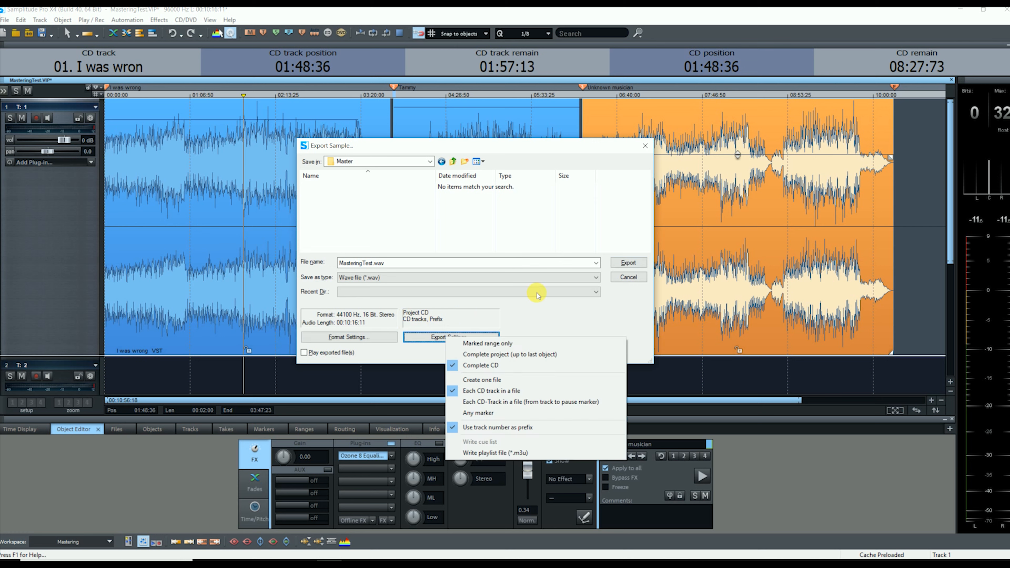
click(496, 381)
click(470, 338)
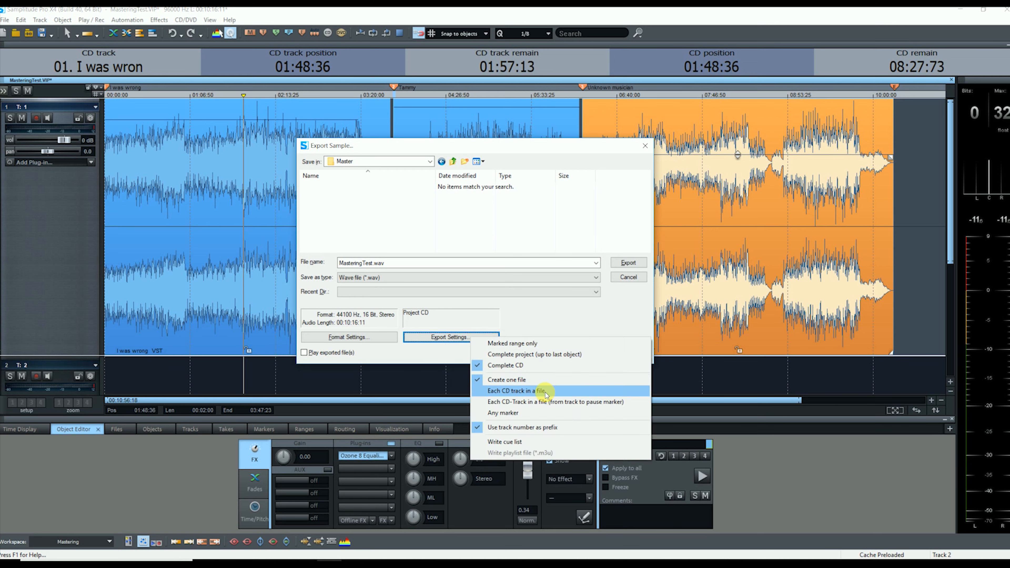
click(552, 392)
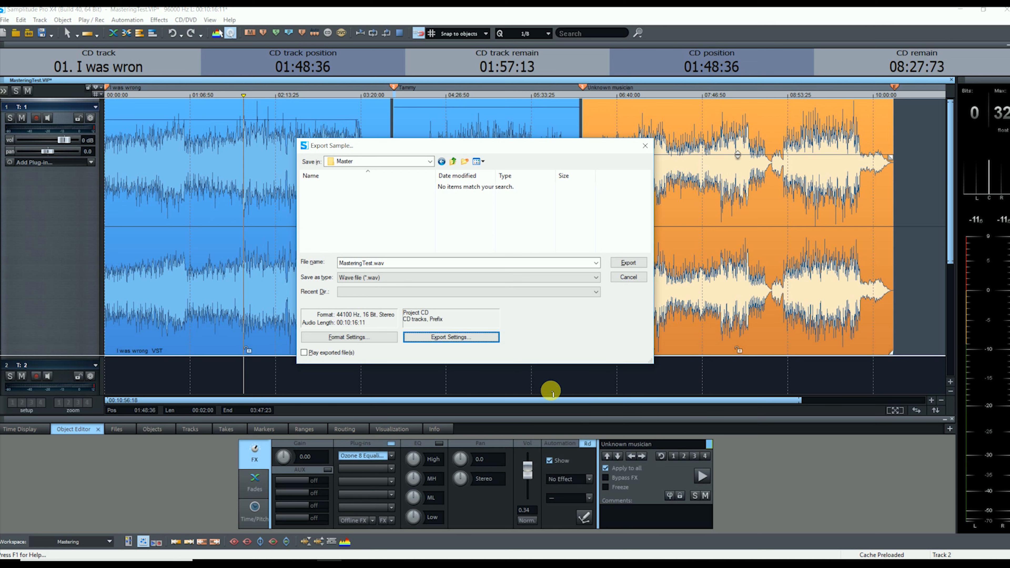
click(455, 342)
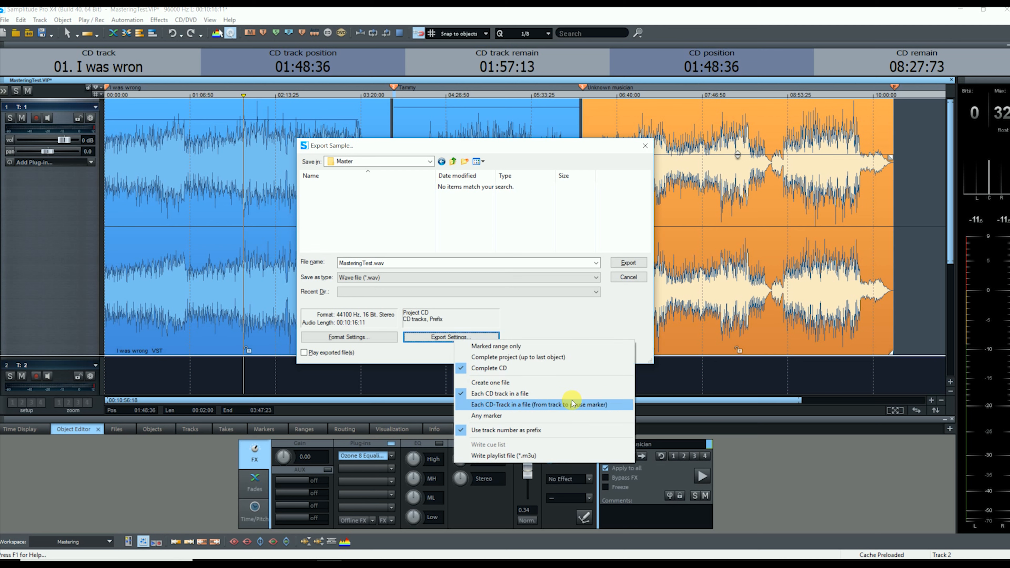